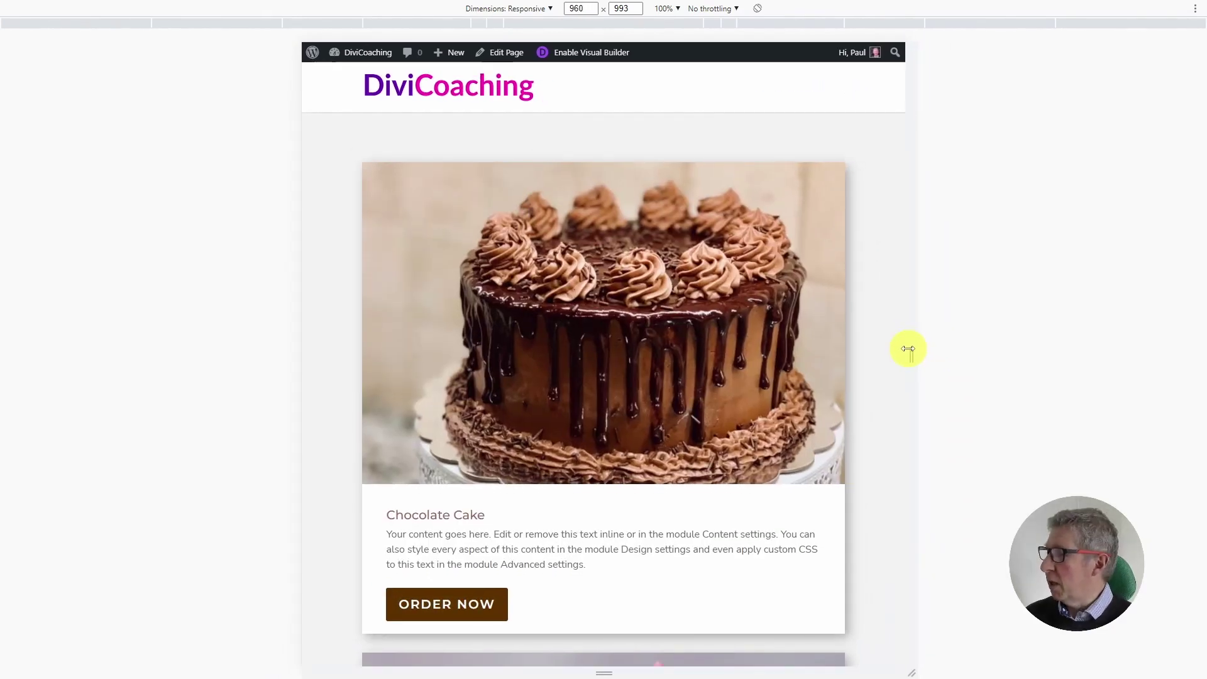
Step: Preview the cake cards page at a 320 px phone width, look through all three cards, and widen the preview again
left_click_drag(908, 349, 703, 379)
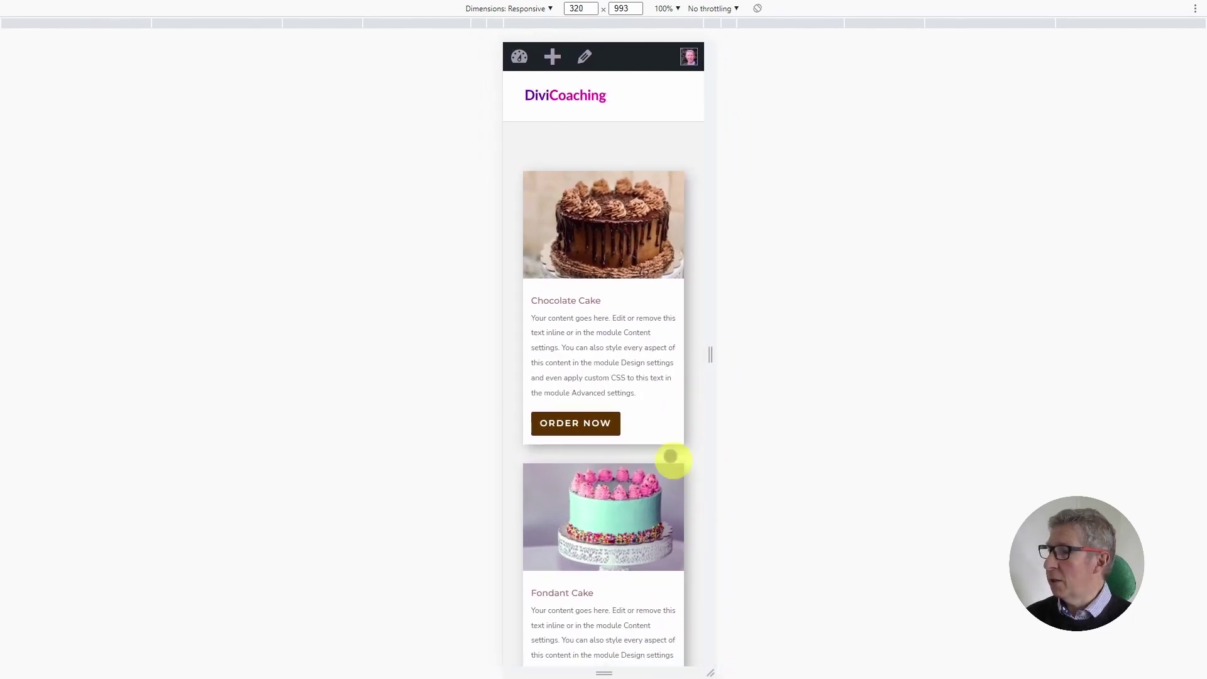
scroll(631, 439, "down", 6)
scroll(631, 441, "down", 2)
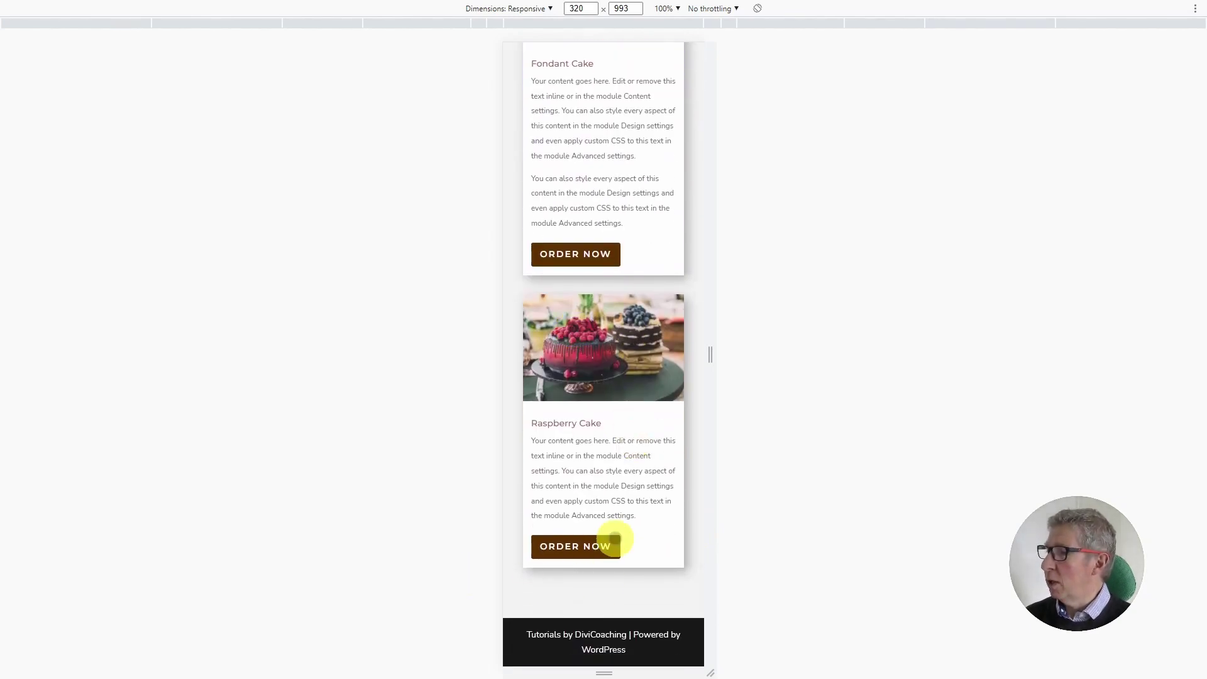
scroll(616, 533, "up", 8)
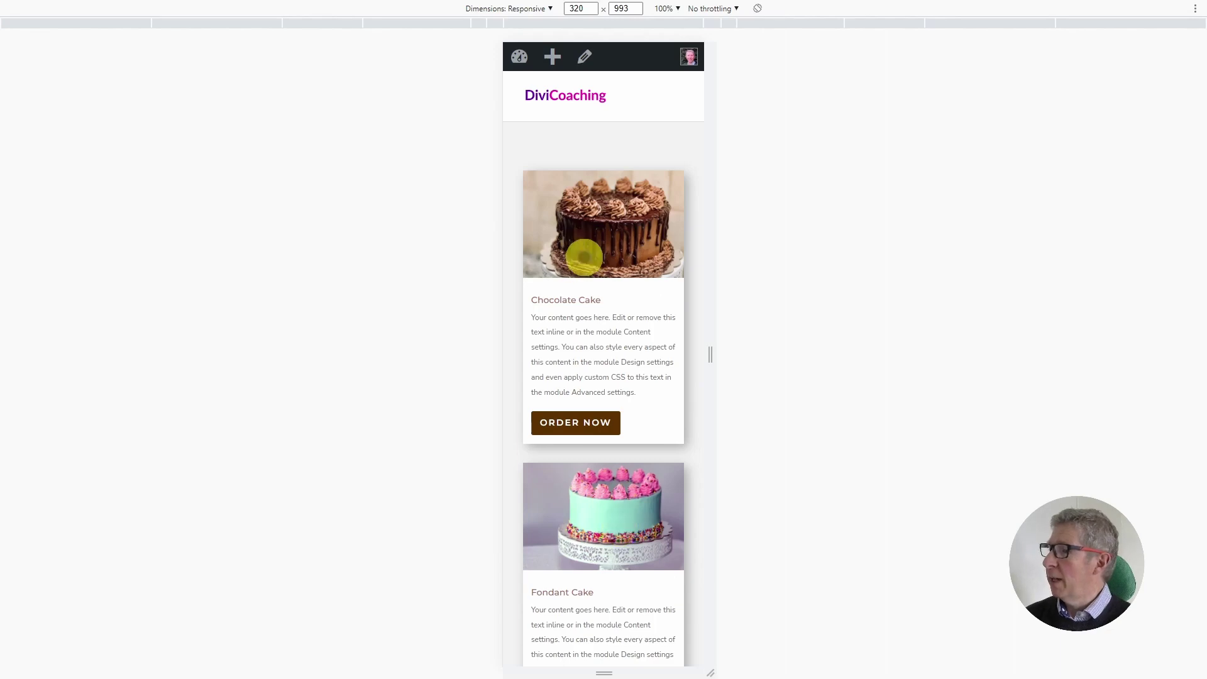
left_click_drag(713, 357, 1200, 355)
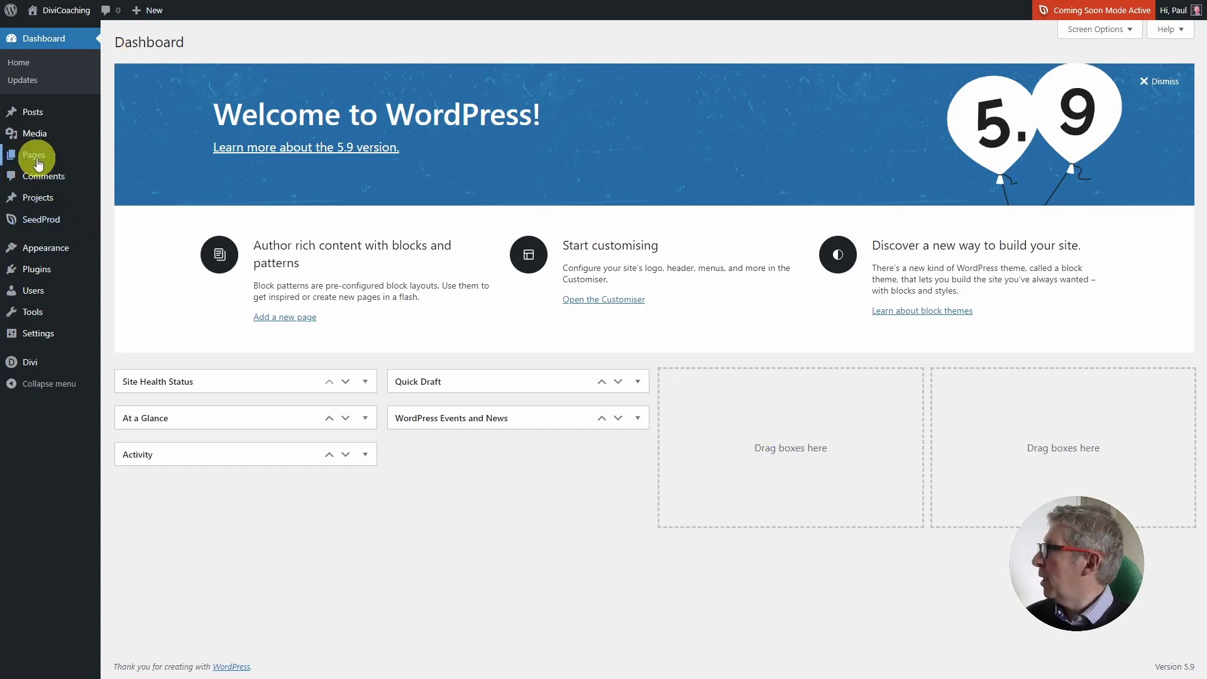
Step: Create a new page titled "3 Column Blurb Row" and start editing it with the Divi Builder
mouse_move(38, 161)
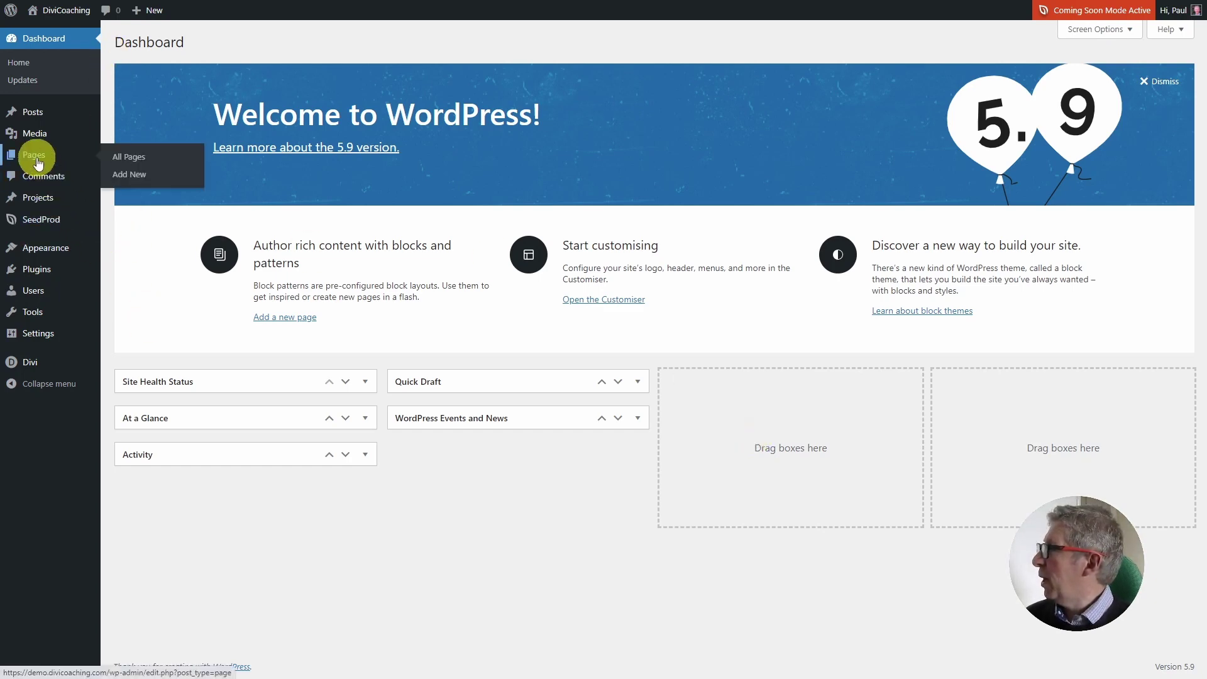
left_click(130, 177)
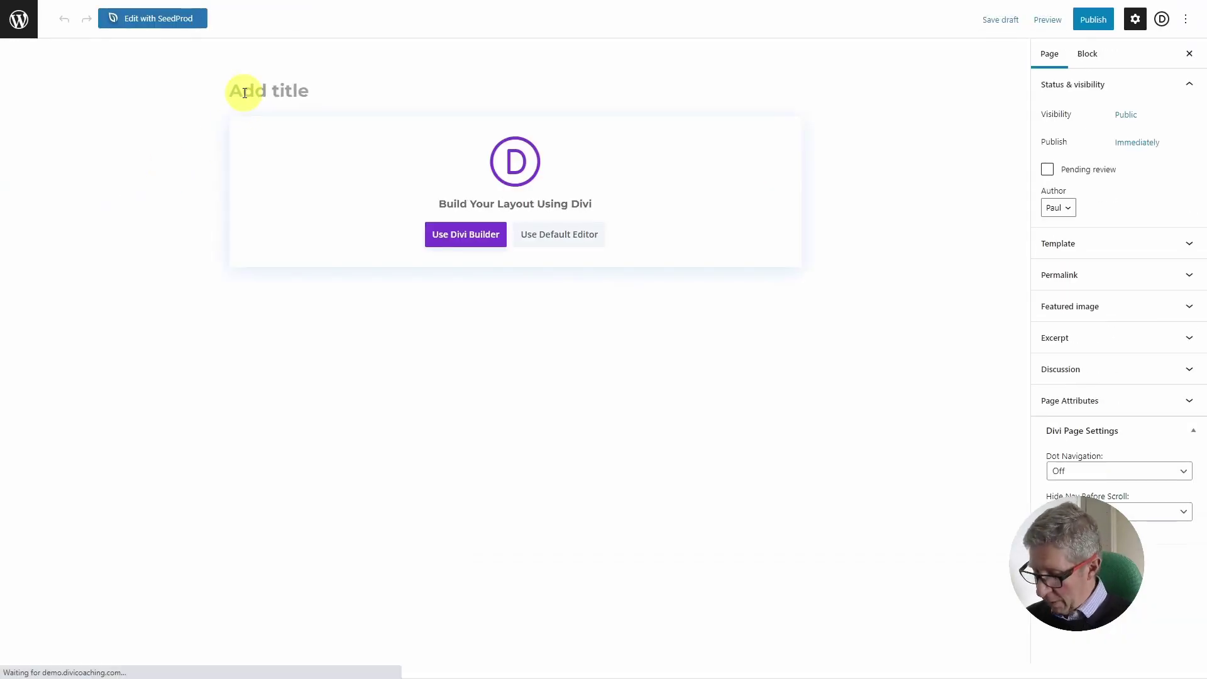
type("3 Column Blurb Row")
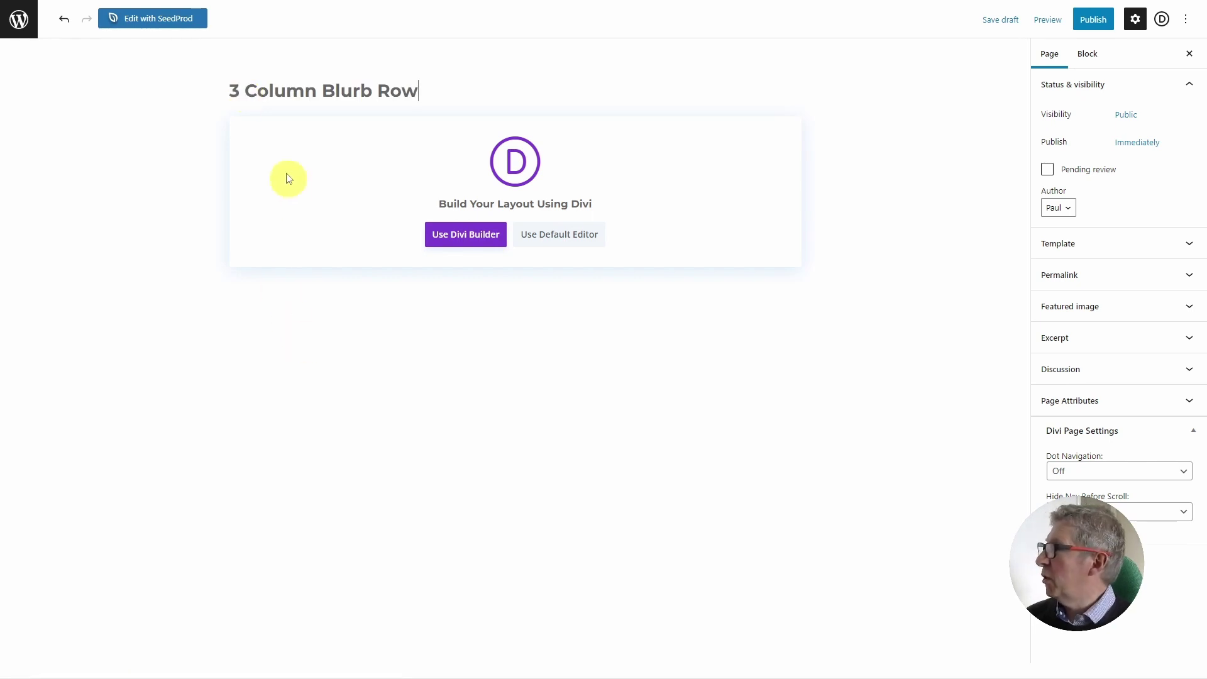
left_click(468, 237)
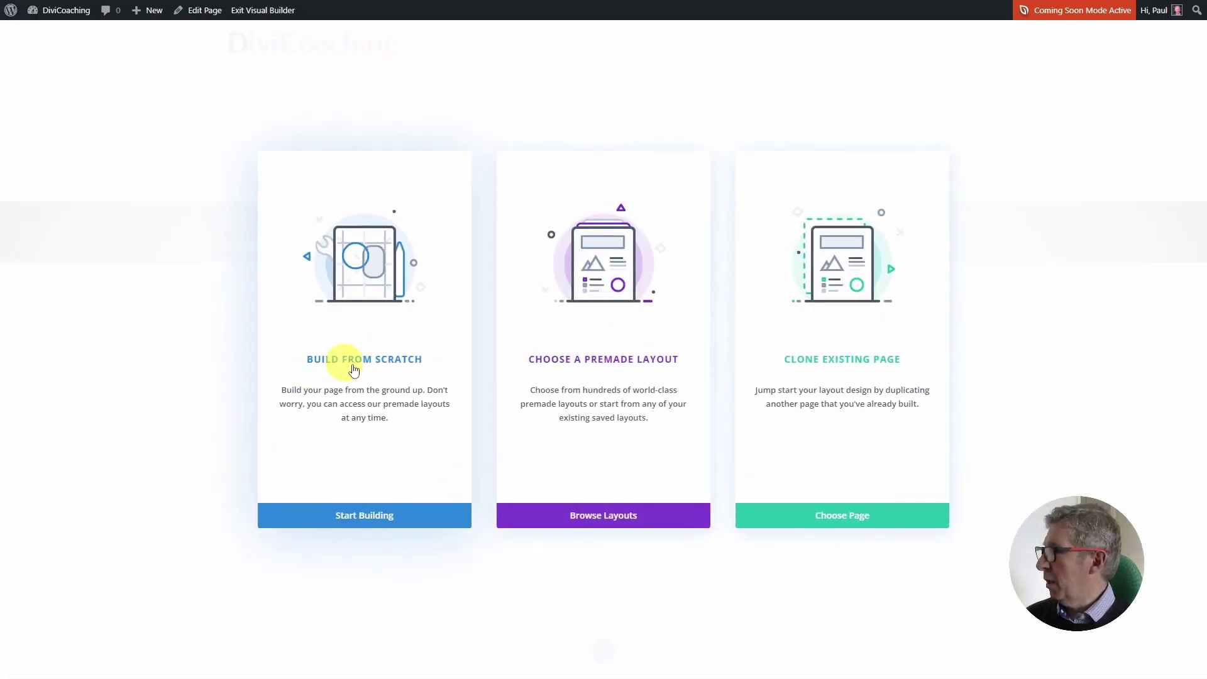
Step: Build the page from scratch with a row of three equal columns, without adding a module yet
left_click(369, 519)
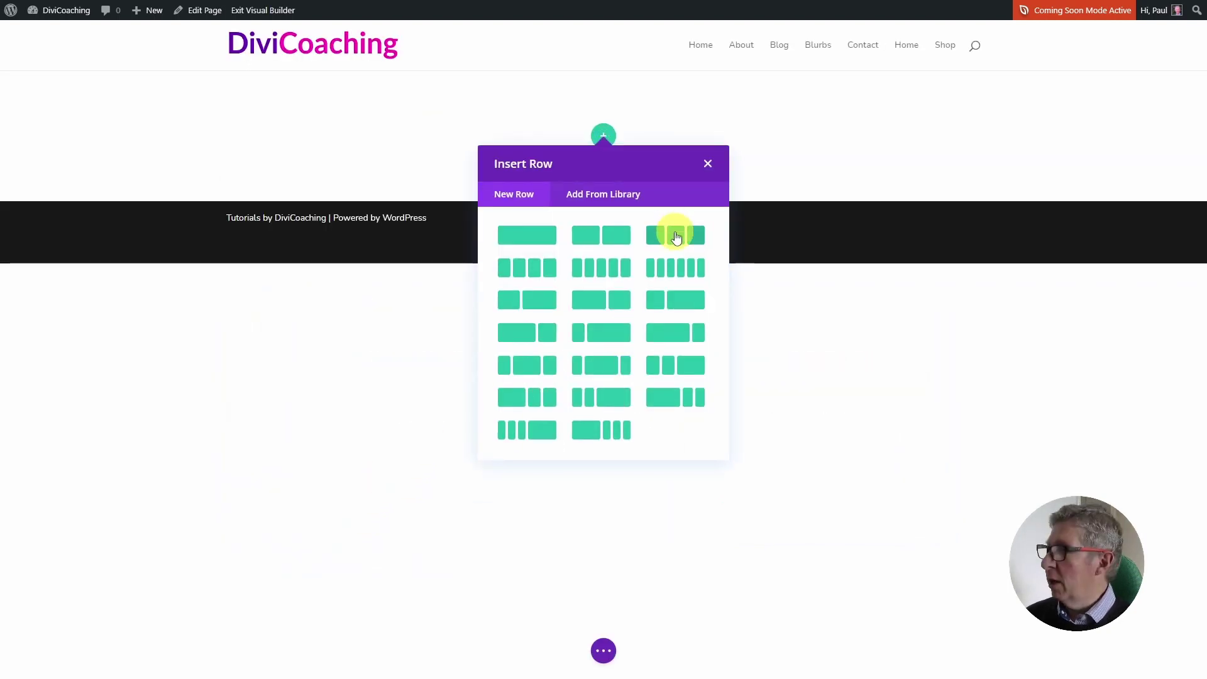
left_click(676, 237)
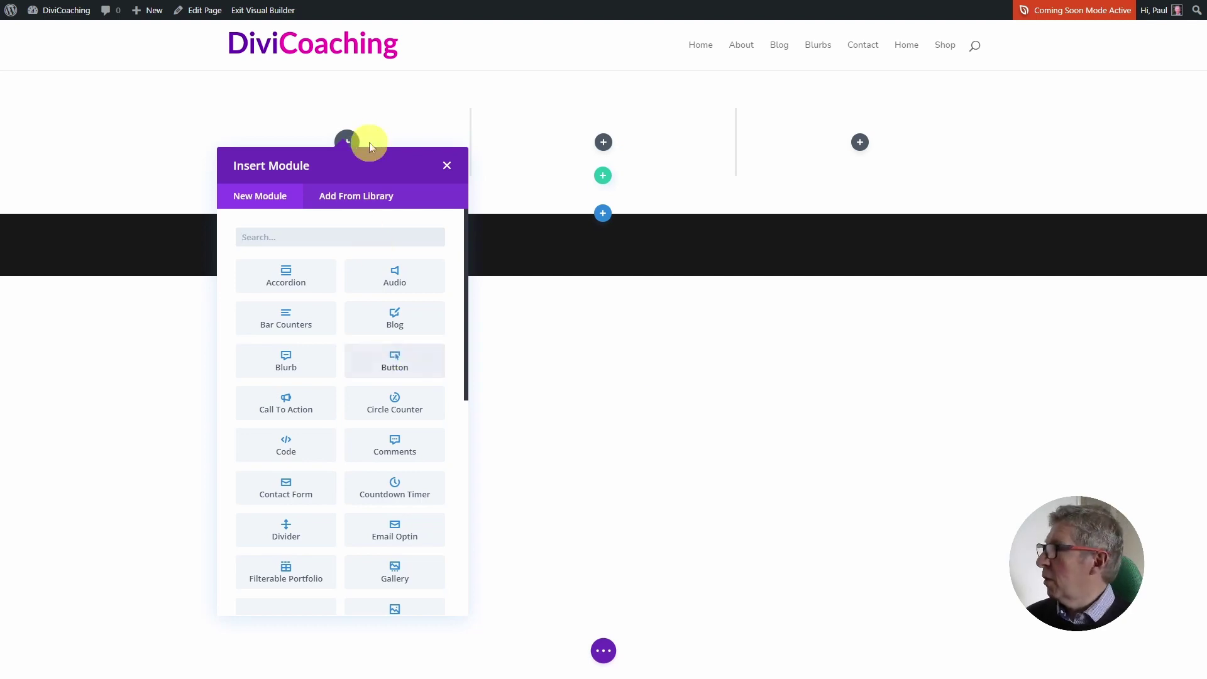
left_click(448, 166)
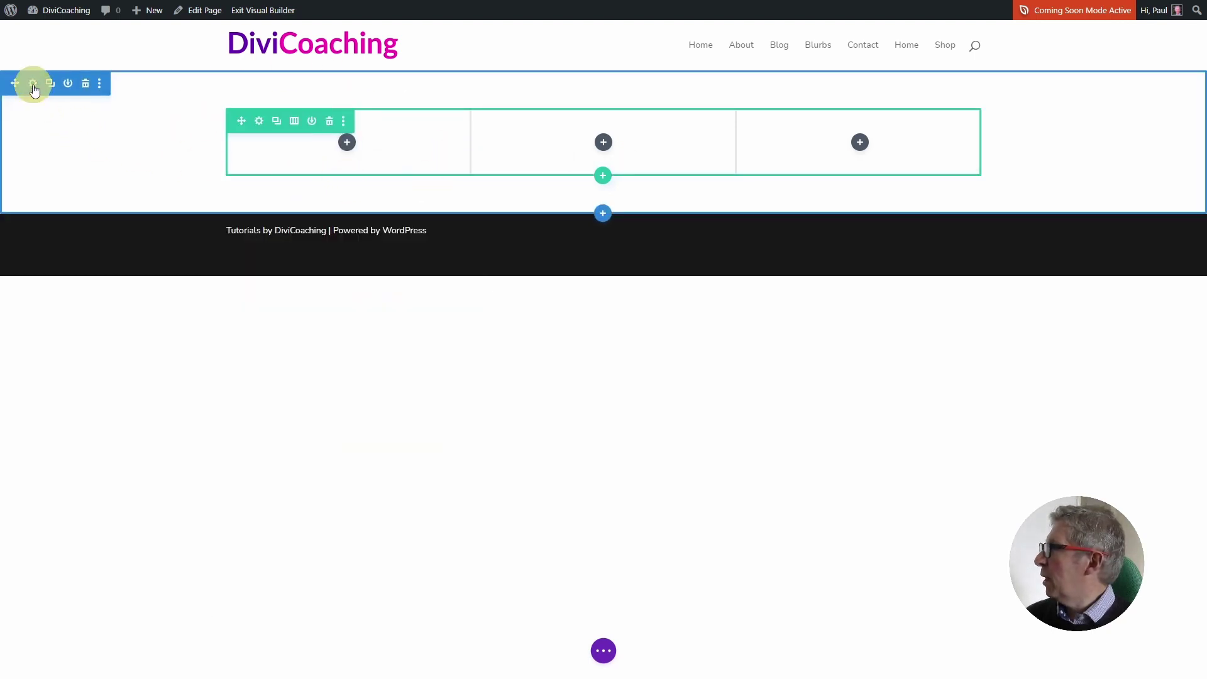
Step: Give the section a light grey #f2f2f2 background colour and save its settings
left_click(33, 83)
left_click(550, 208)
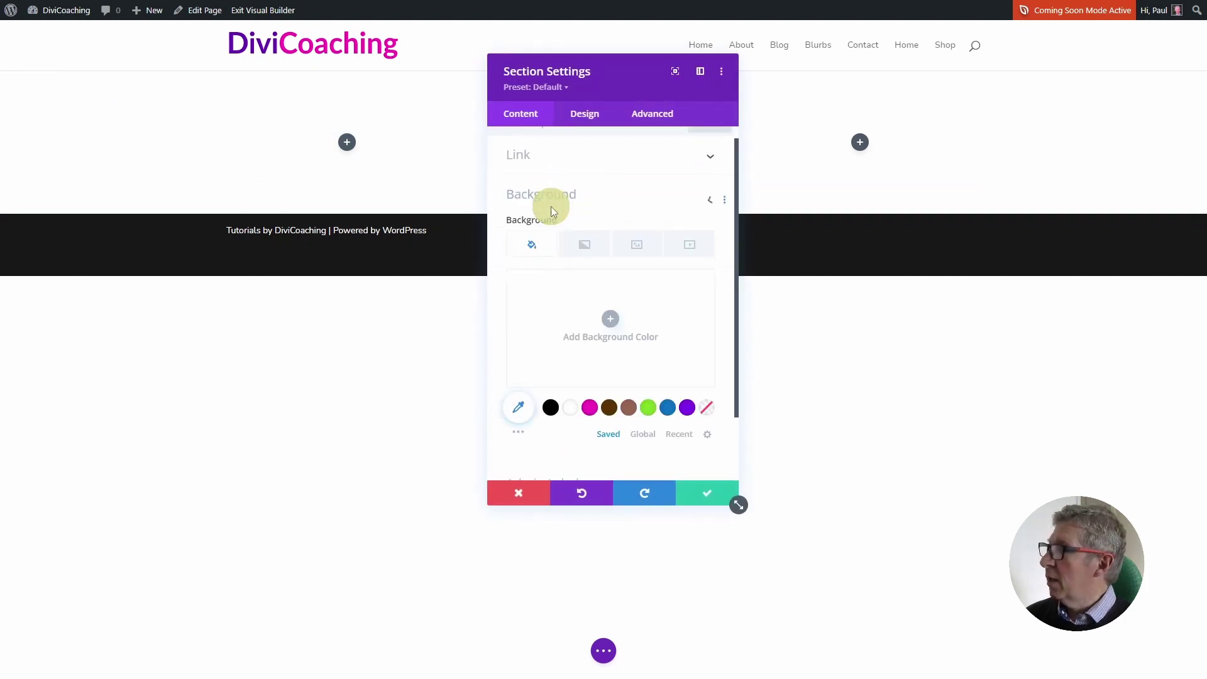
left_click(539, 240)
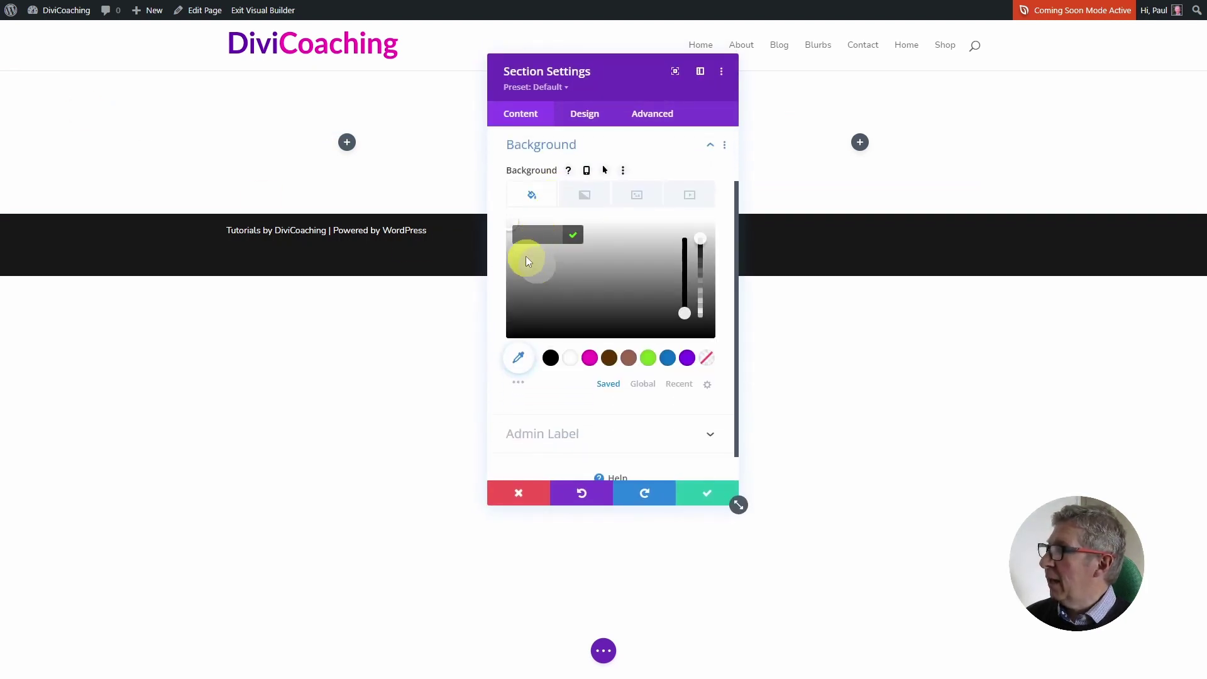
left_click_drag(526, 256, 522, 234)
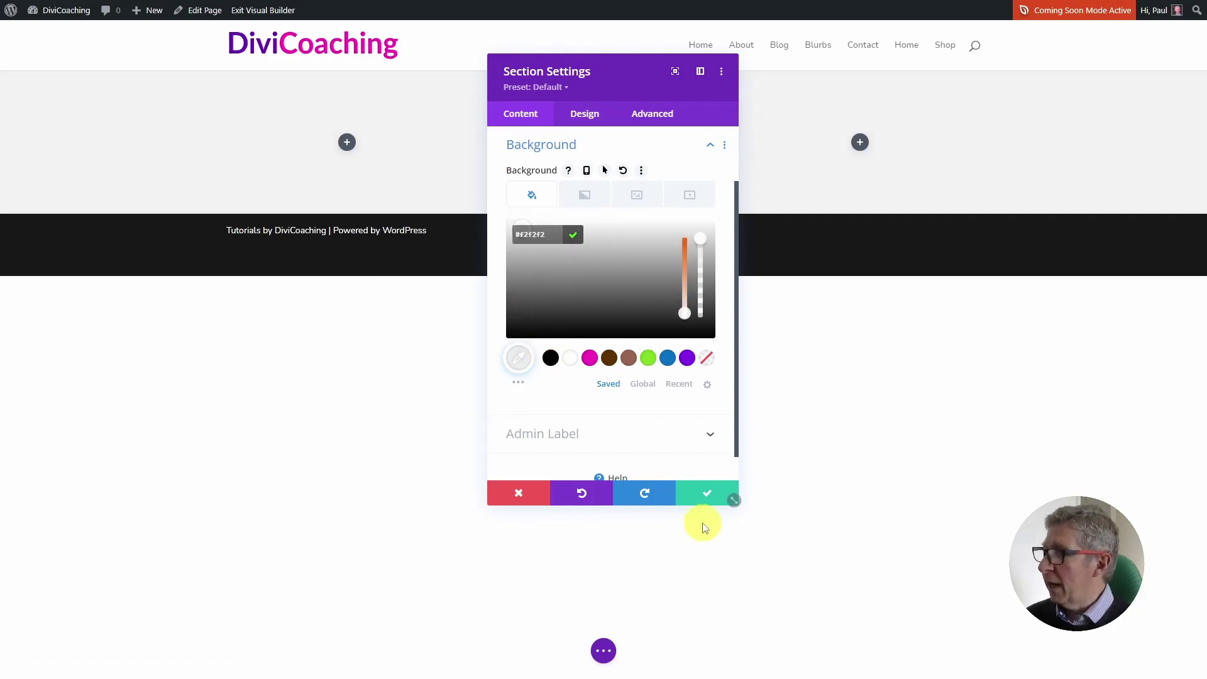
left_click(701, 493)
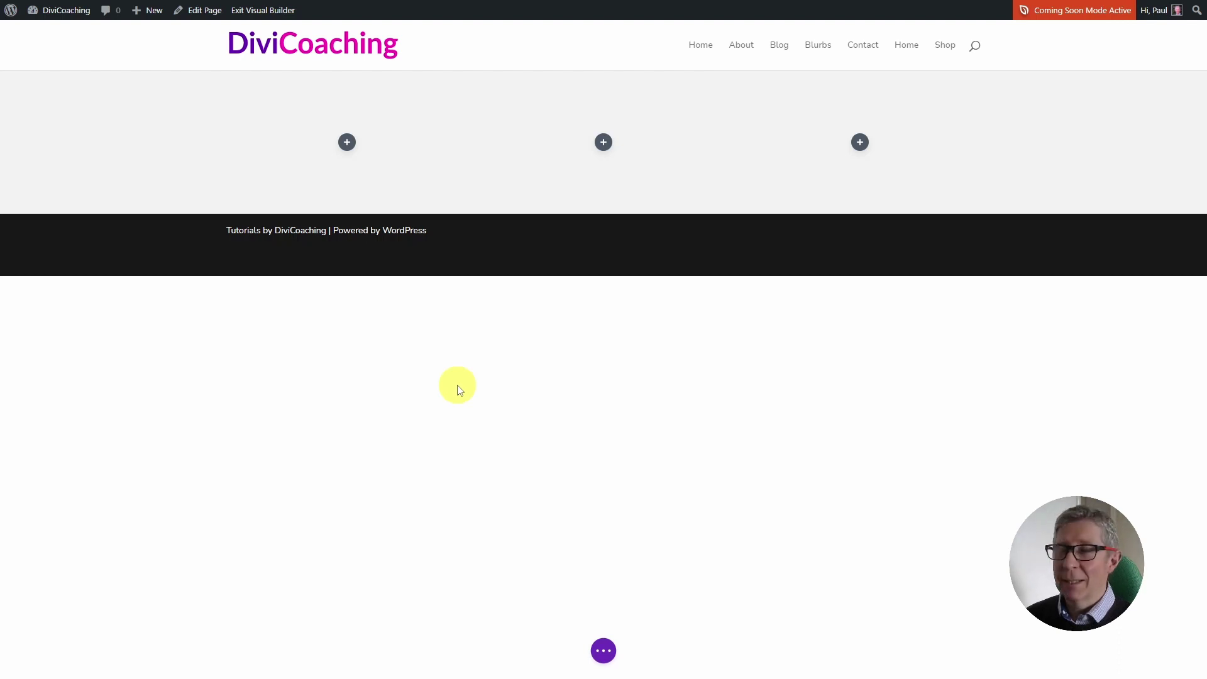
Step: Set the row's maximum width to 80%, enable equalized column heights, and save the row settings
mouse_move(346, 140)
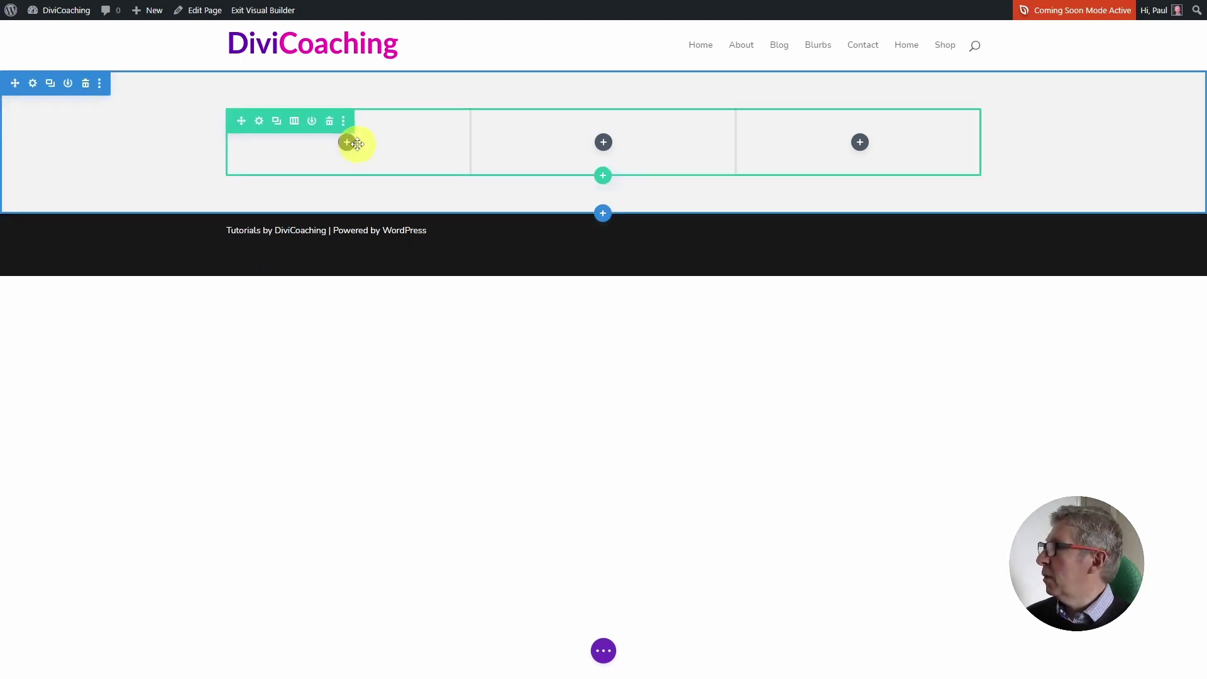
left_click(260, 121)
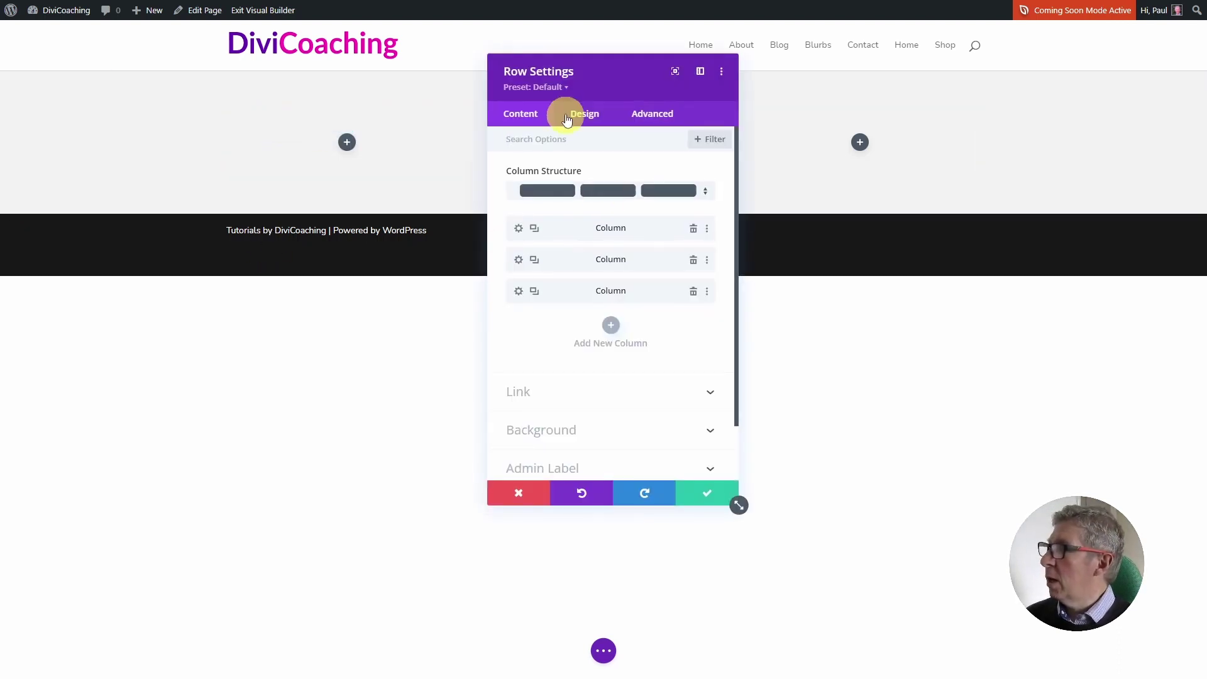
left_click(585, 117)
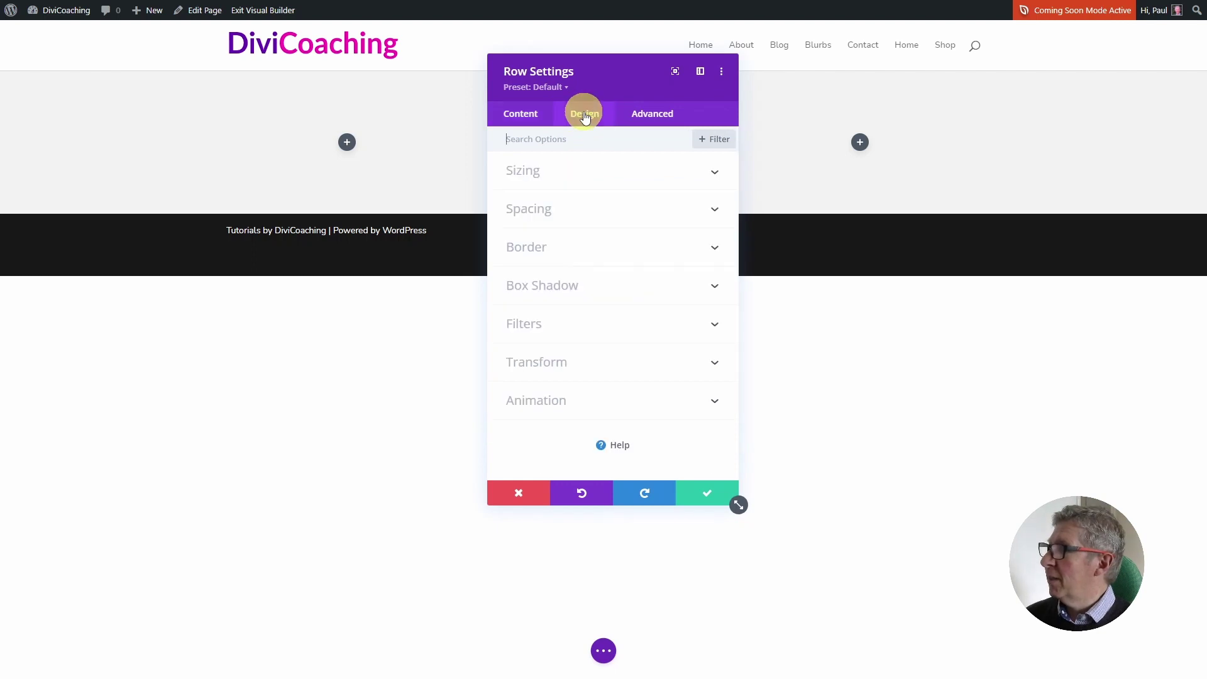
left_click(529, 170)
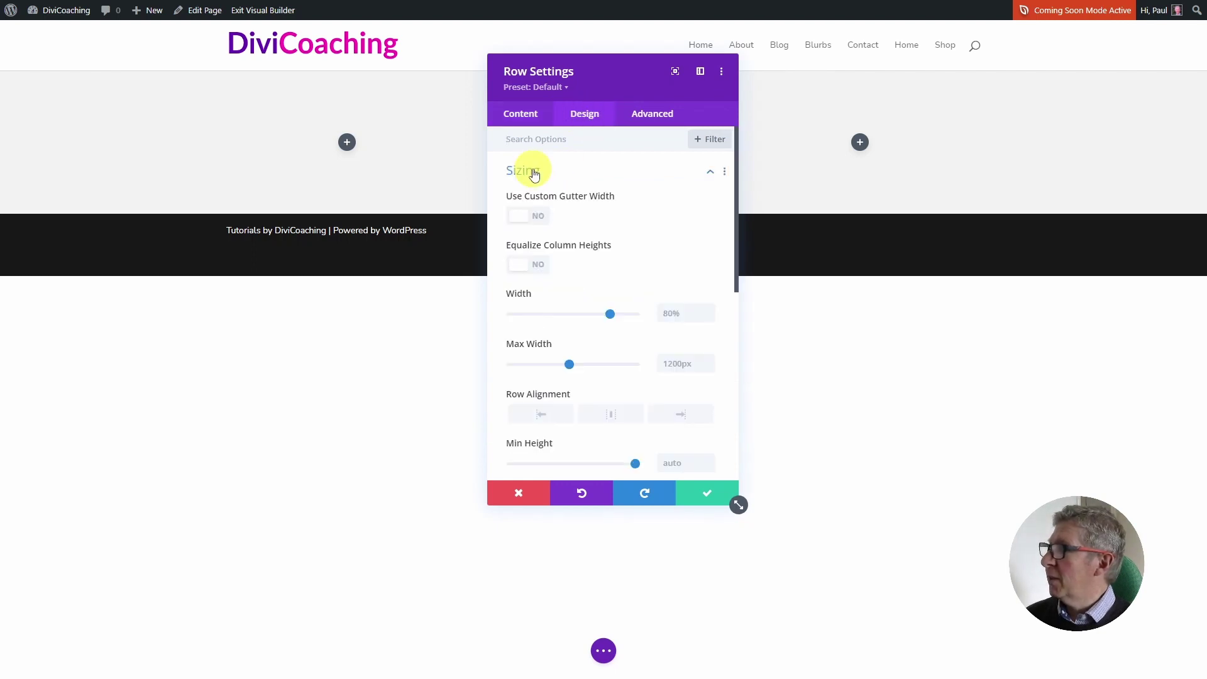
left_click(673, 365)
type("8")
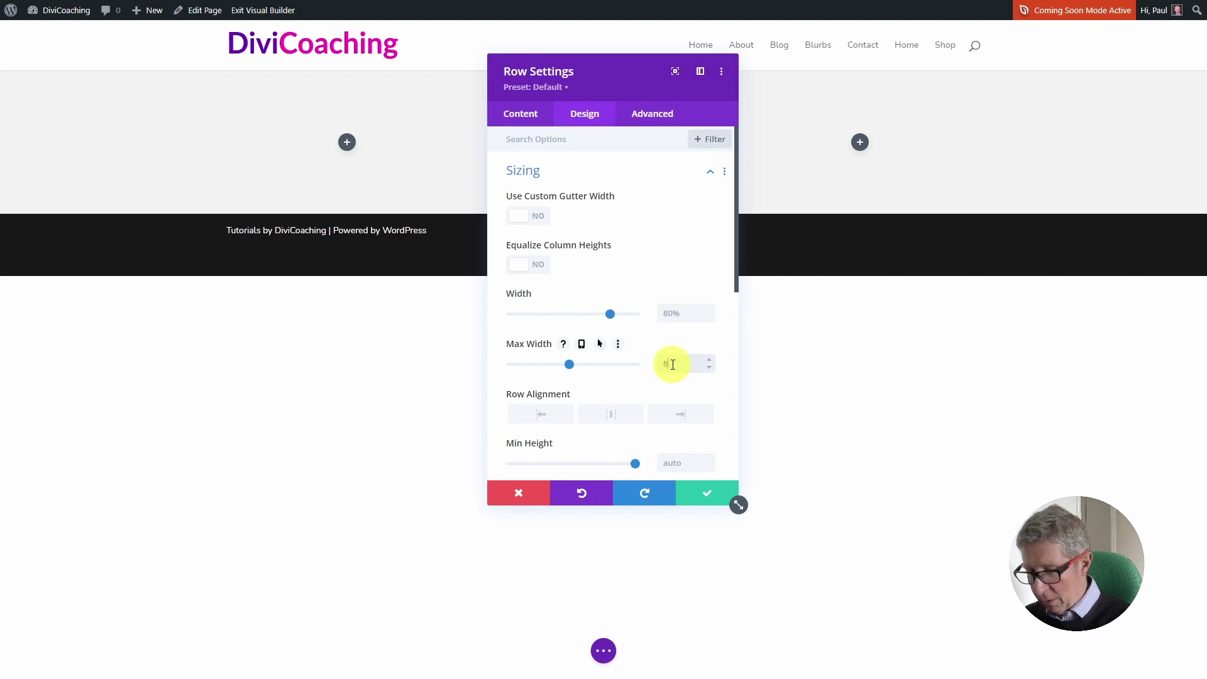
type("0px%")
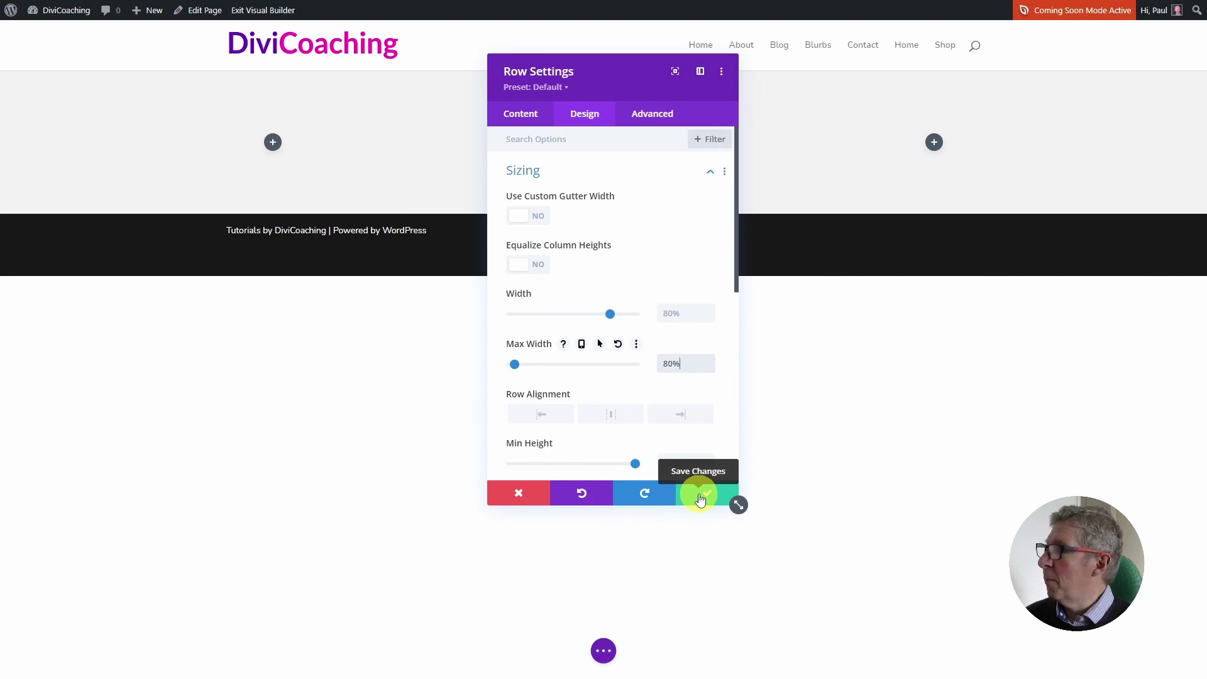
left_click(538, 267)
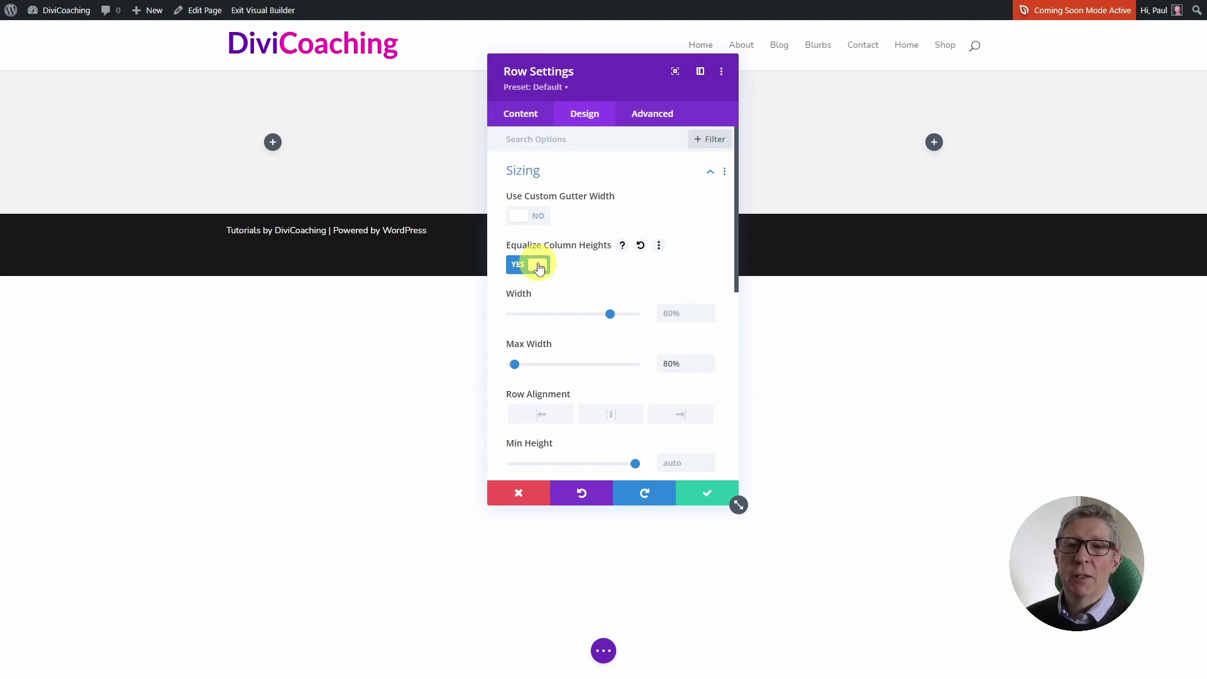
left_click(707, 497)
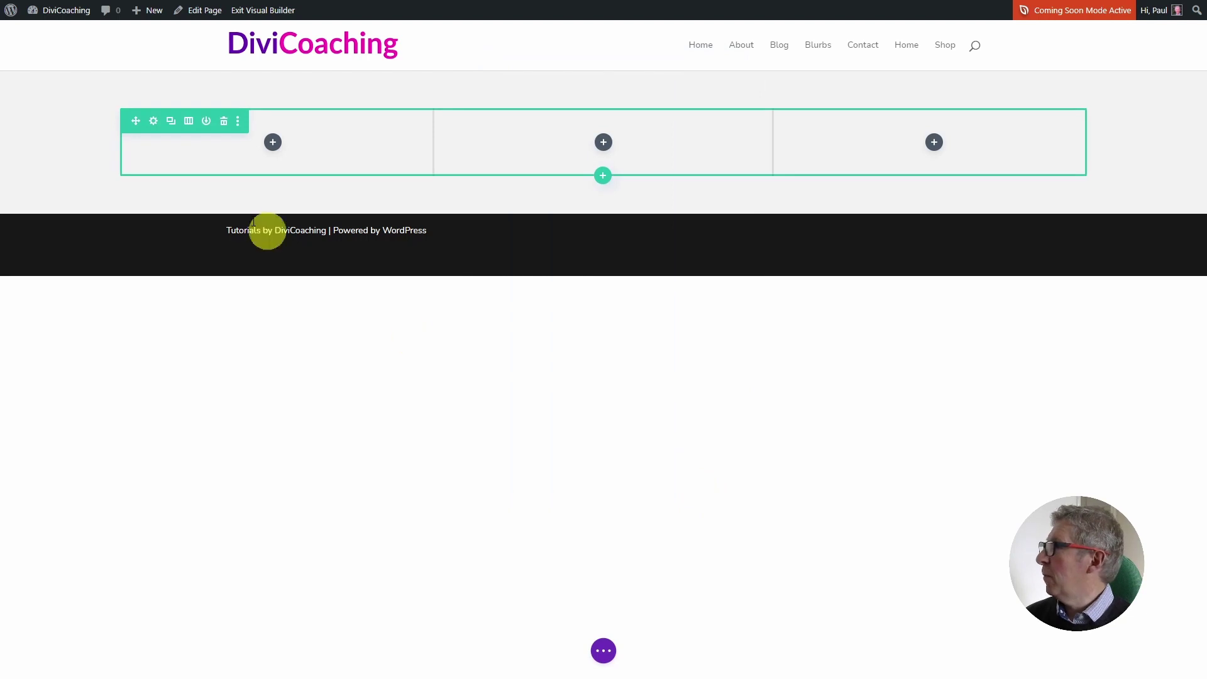
Step: Give the row's first column a white #ffffff background
left_click(155, 119)
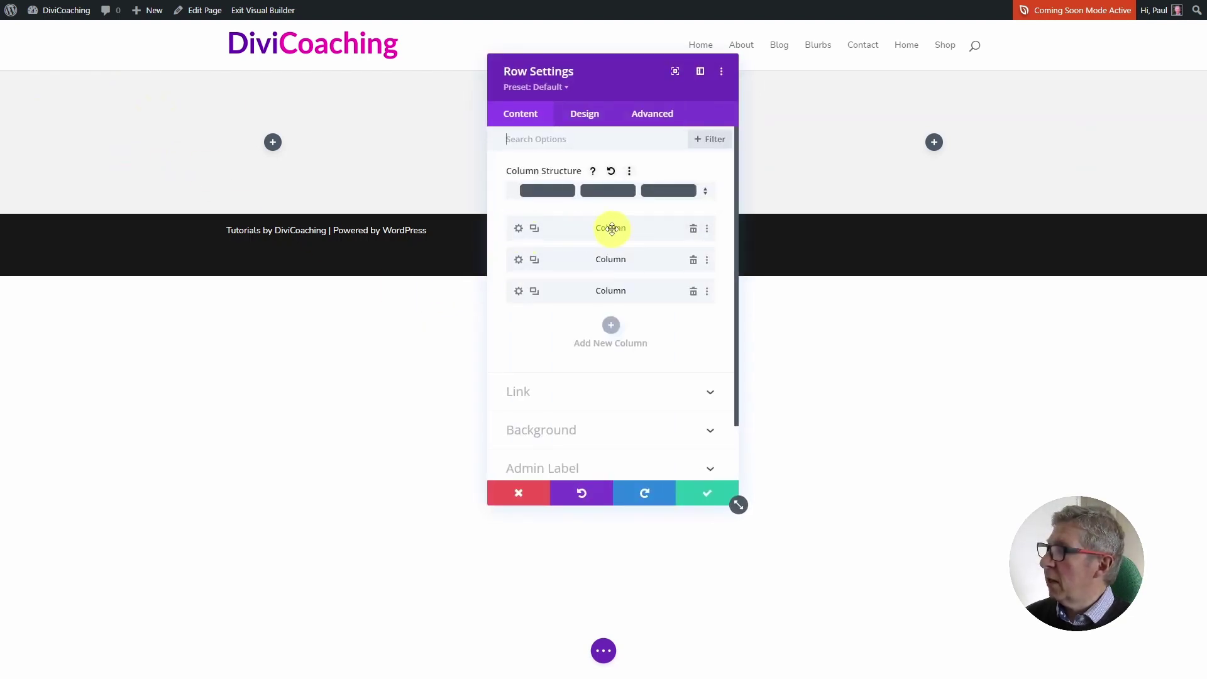
left_click(520, 231)
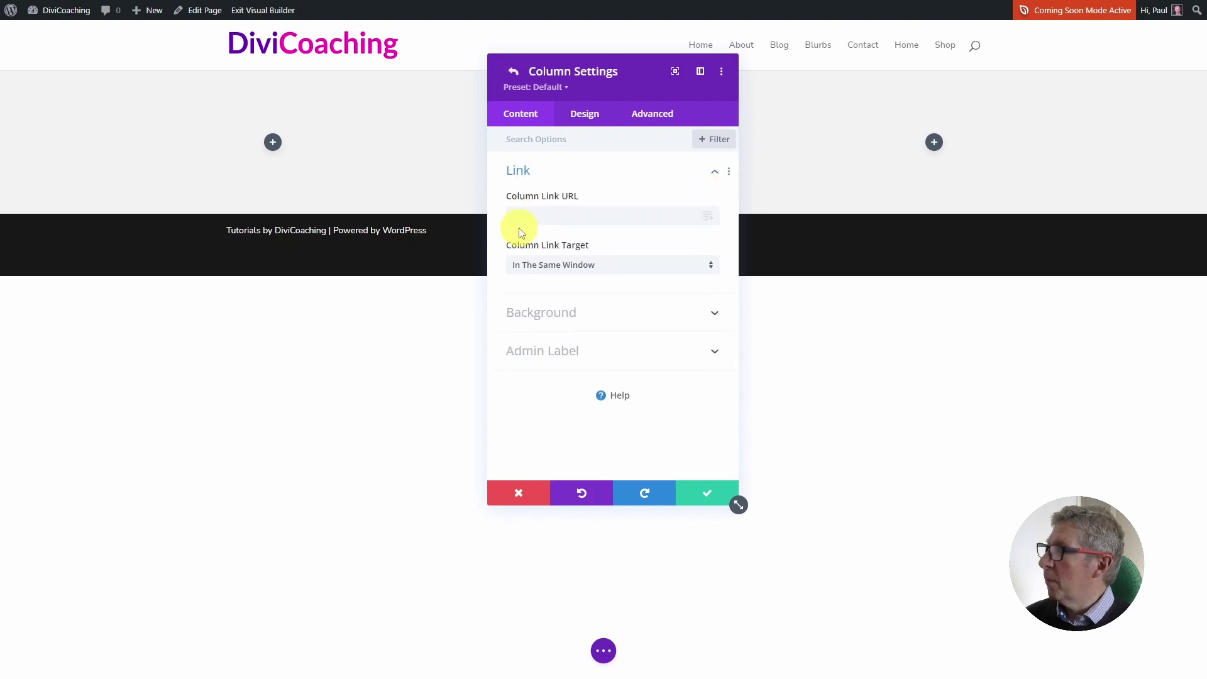
left_click(544, 313)
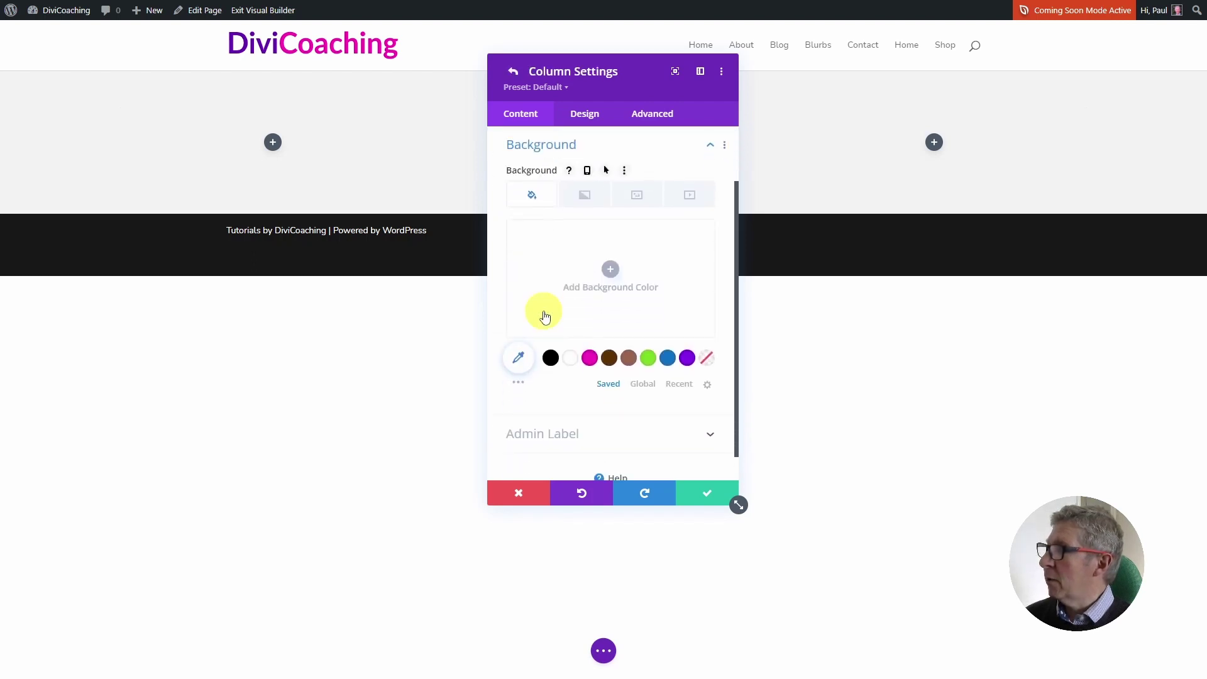
left_click(571, 357)
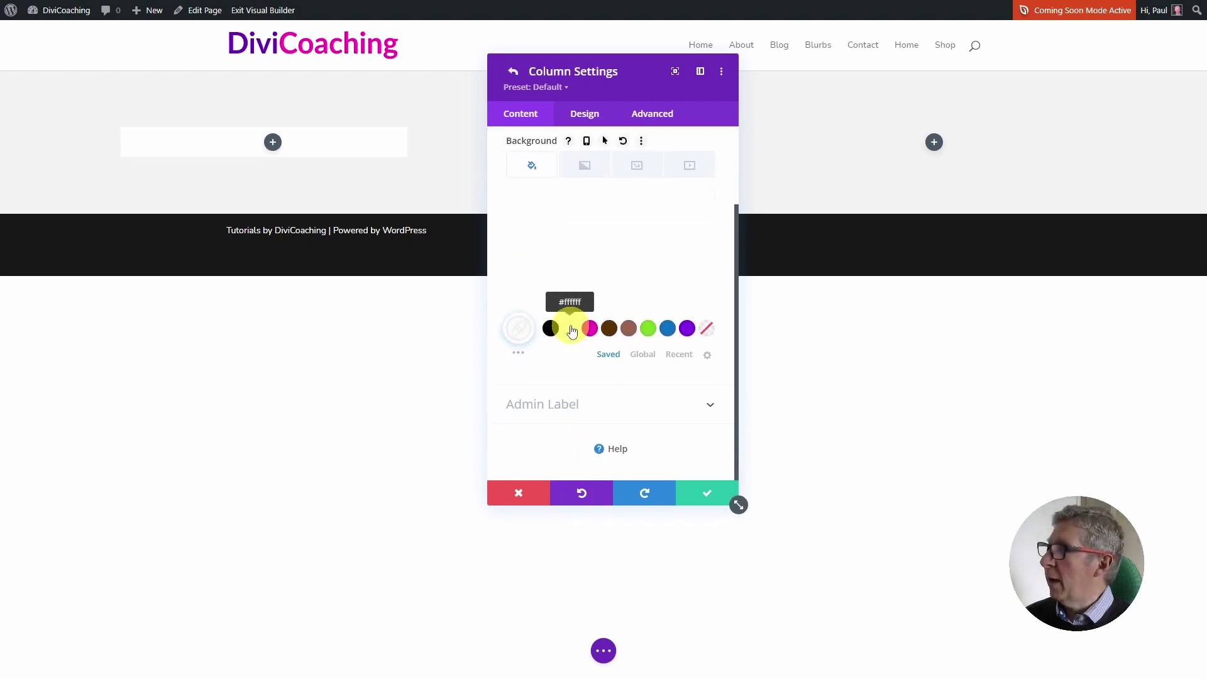
Step: Apply the soft box shadow preset offset to the lower right to the first column and save the column and row settings
left_click(585, 115)
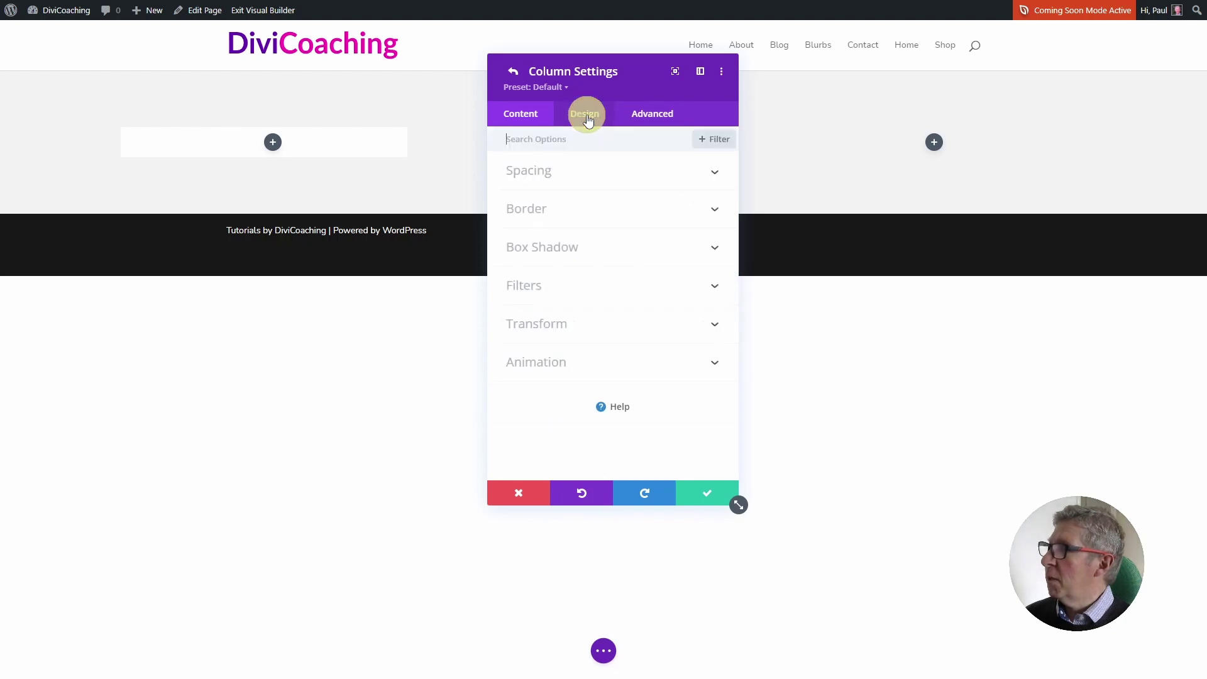
left_click(535, 247)
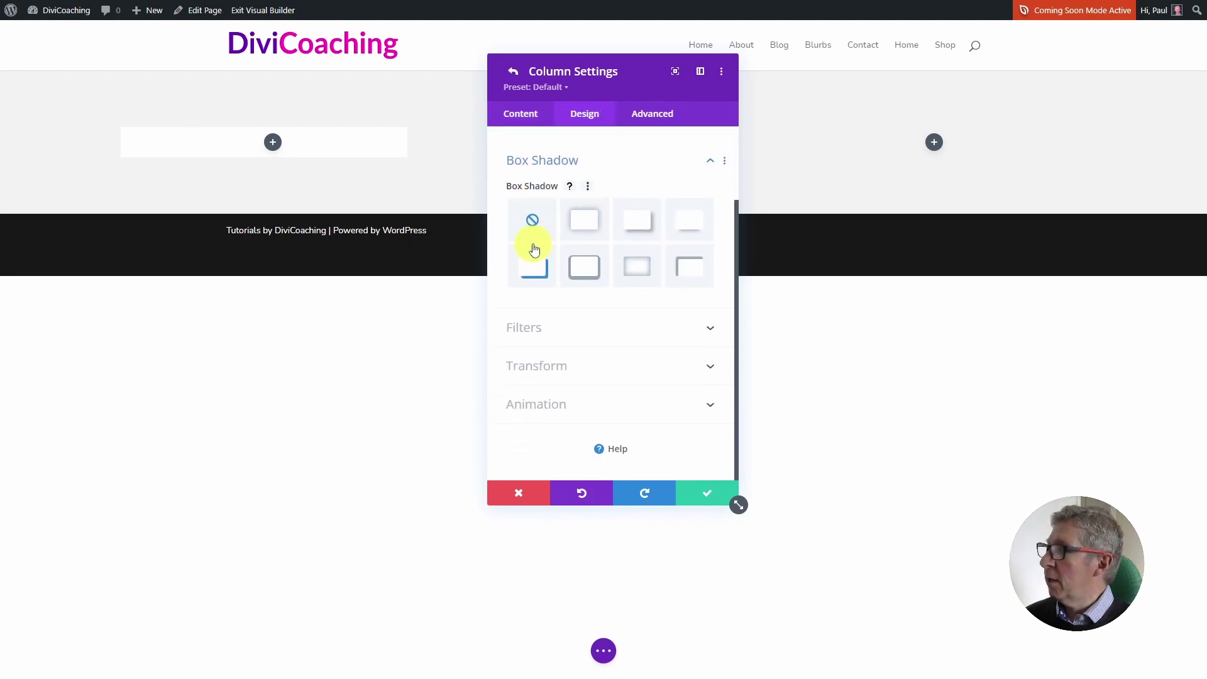
left_click(643, 223)
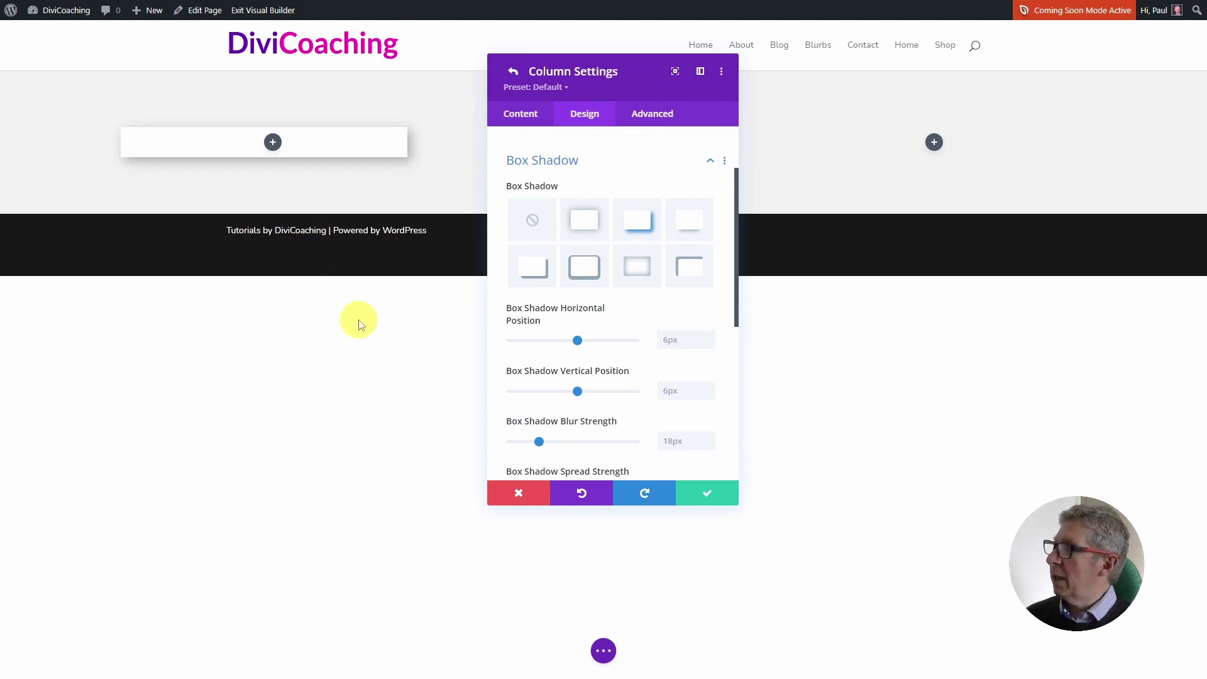
left_click(703, 496)
left_click(704, 495)
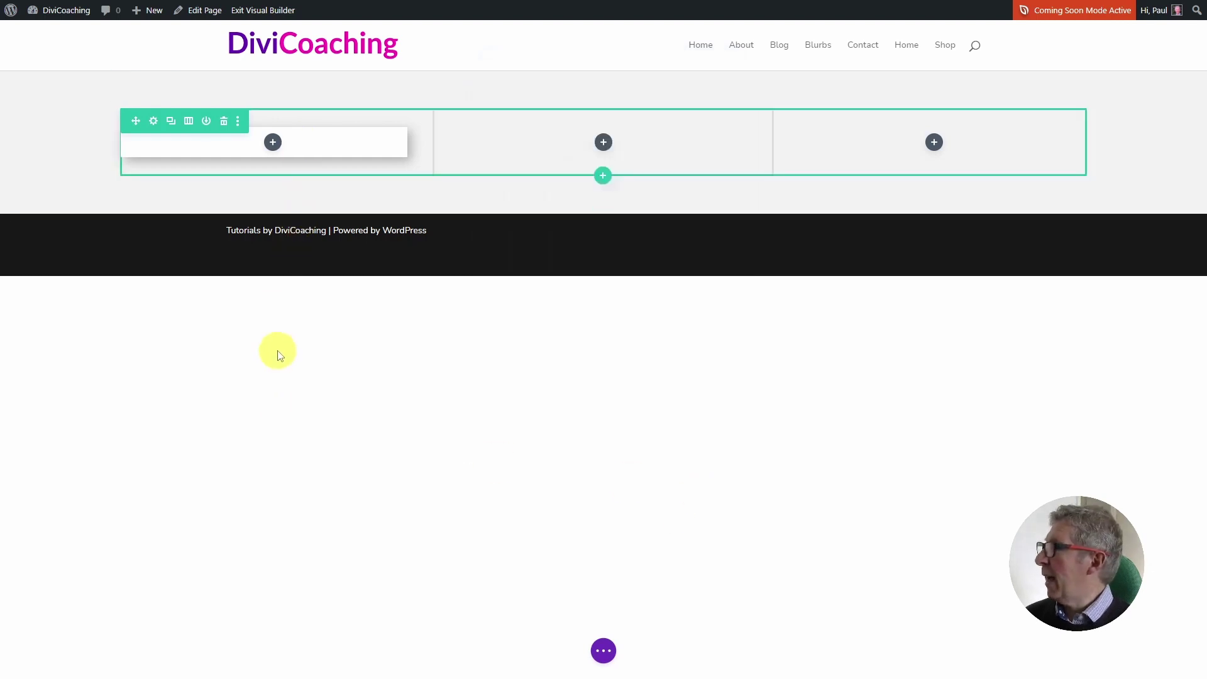
Step: Find the Image module and insert it into the row's first column
left_click(274, 145)
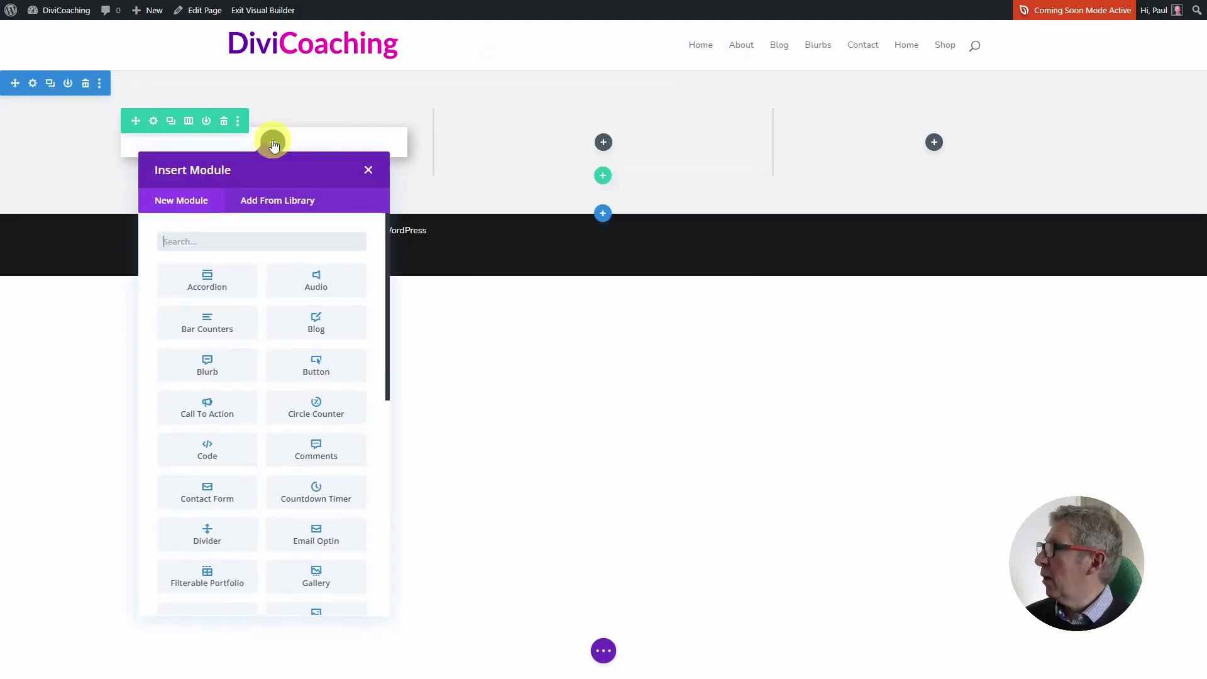
type("image")
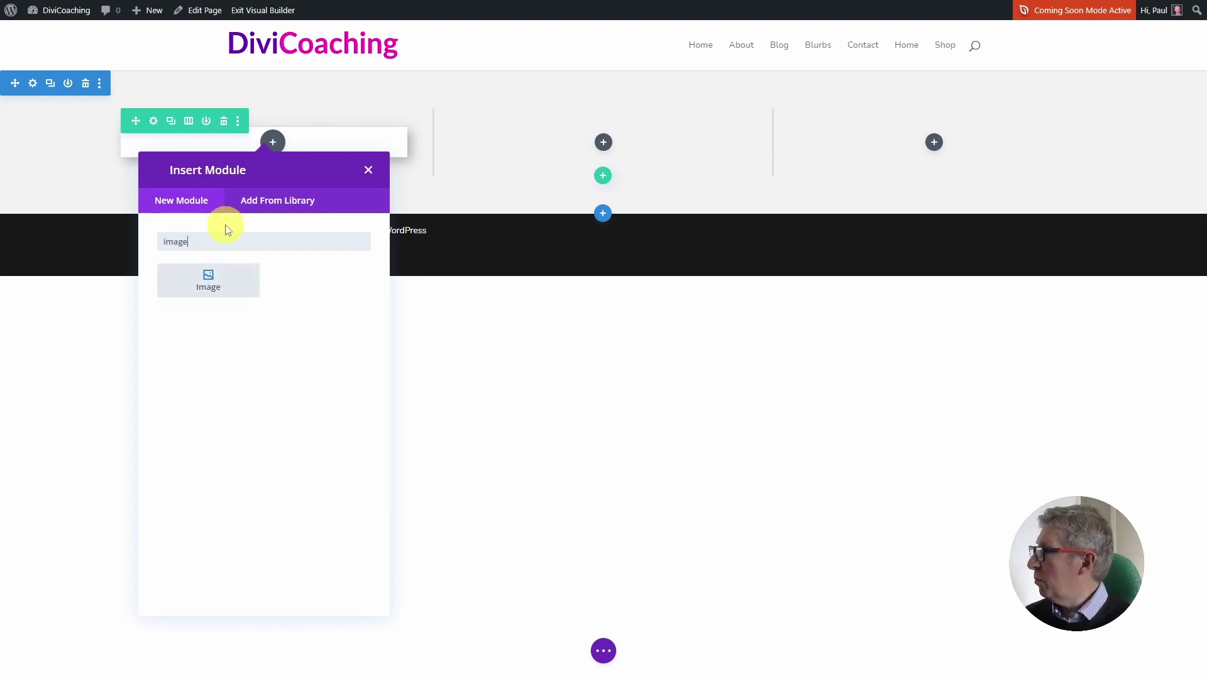
left_click(217, 286)
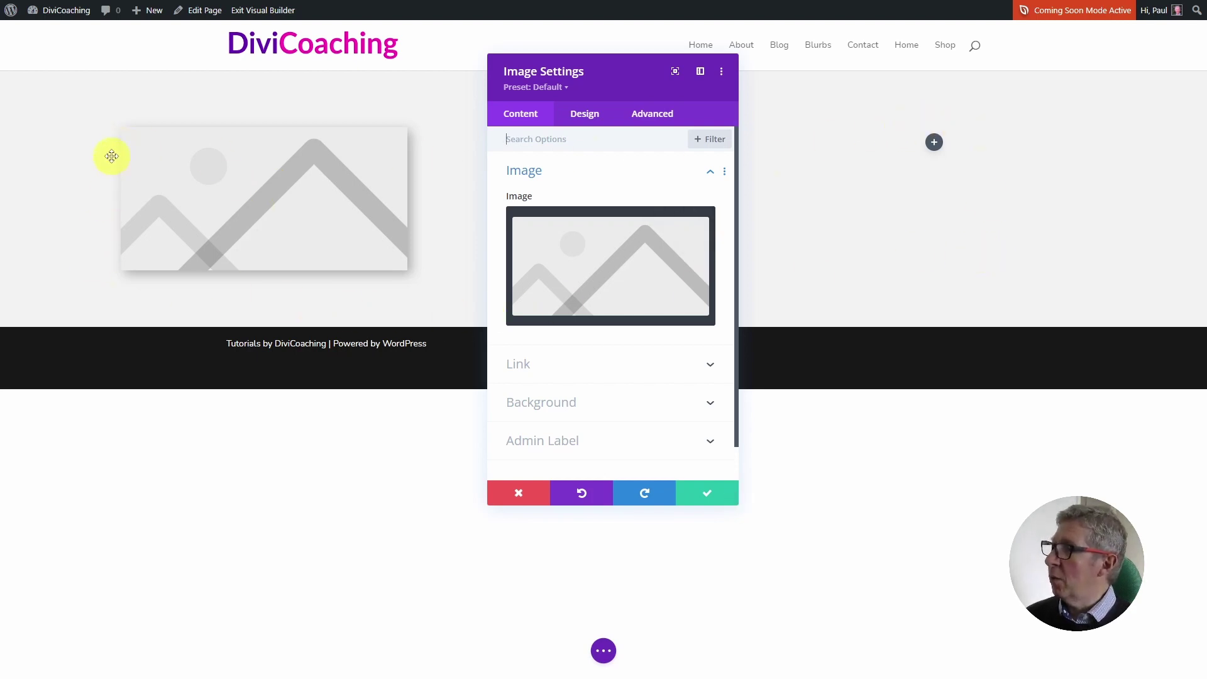
Step: Preview the page layout in tablet view with the image settings window moved clear of it
left_click(604, 651)
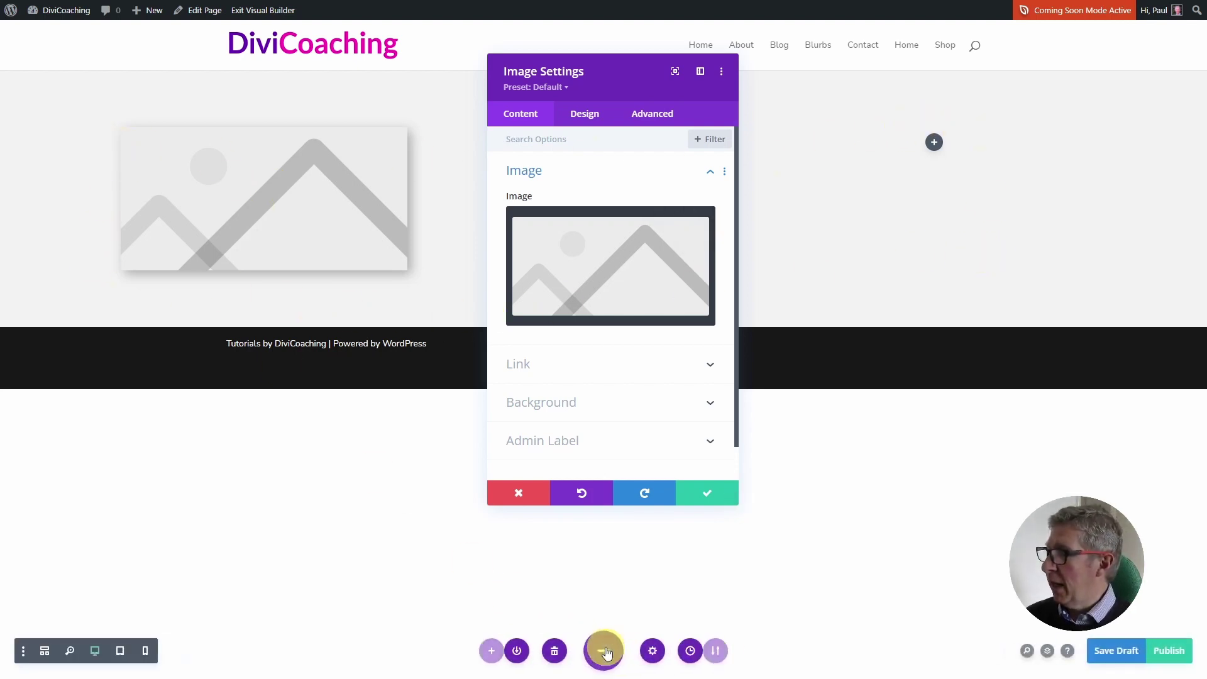
left_click(125, 651)
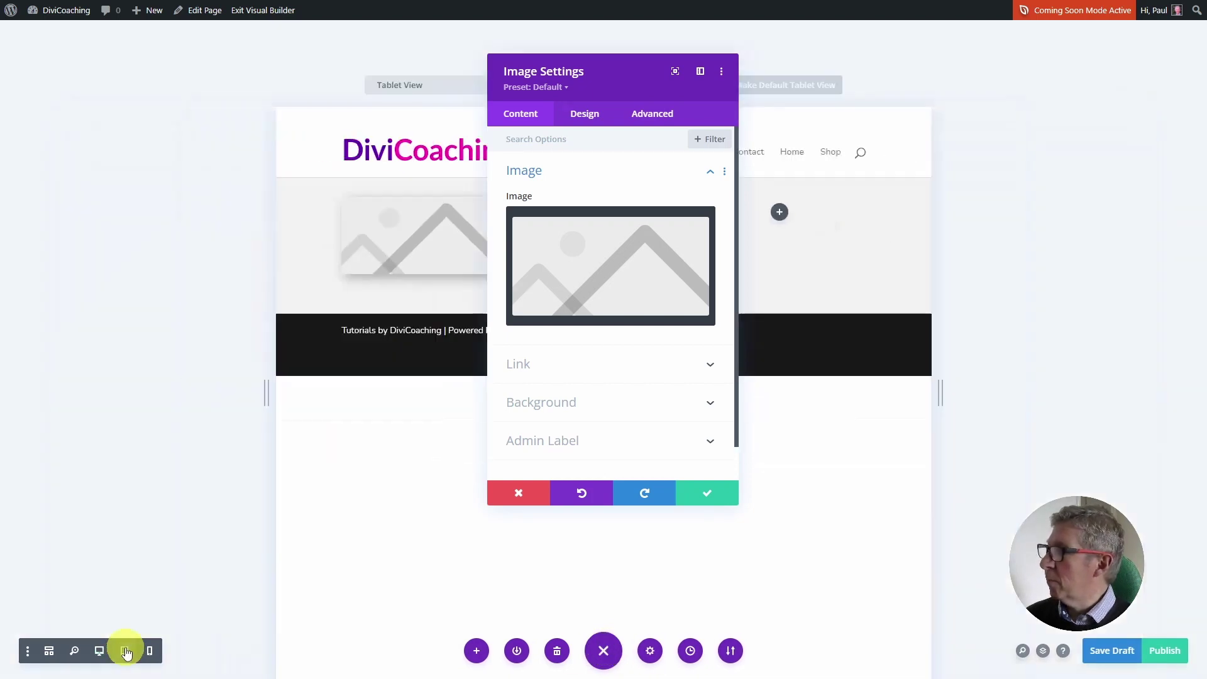
left_click_drag(620, 81, 162, 63)
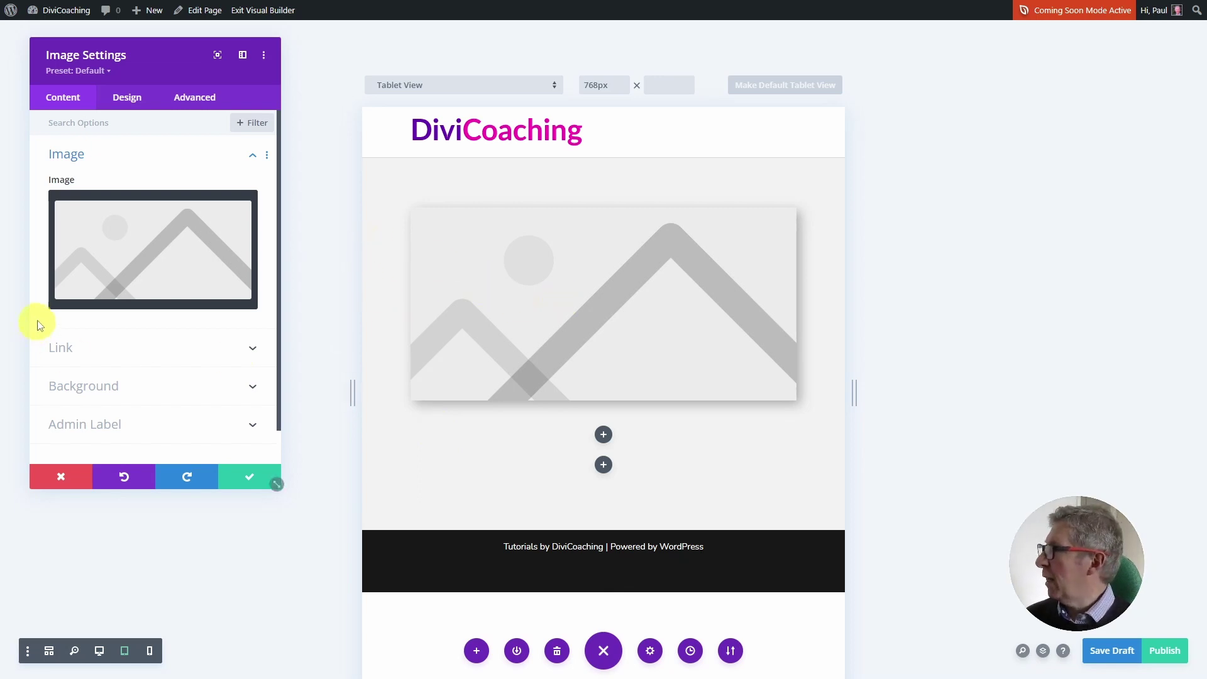
Step: Load the chocolate cake picture caketwo.jpg from the media library into the Image module
mouse_move(166, 241)
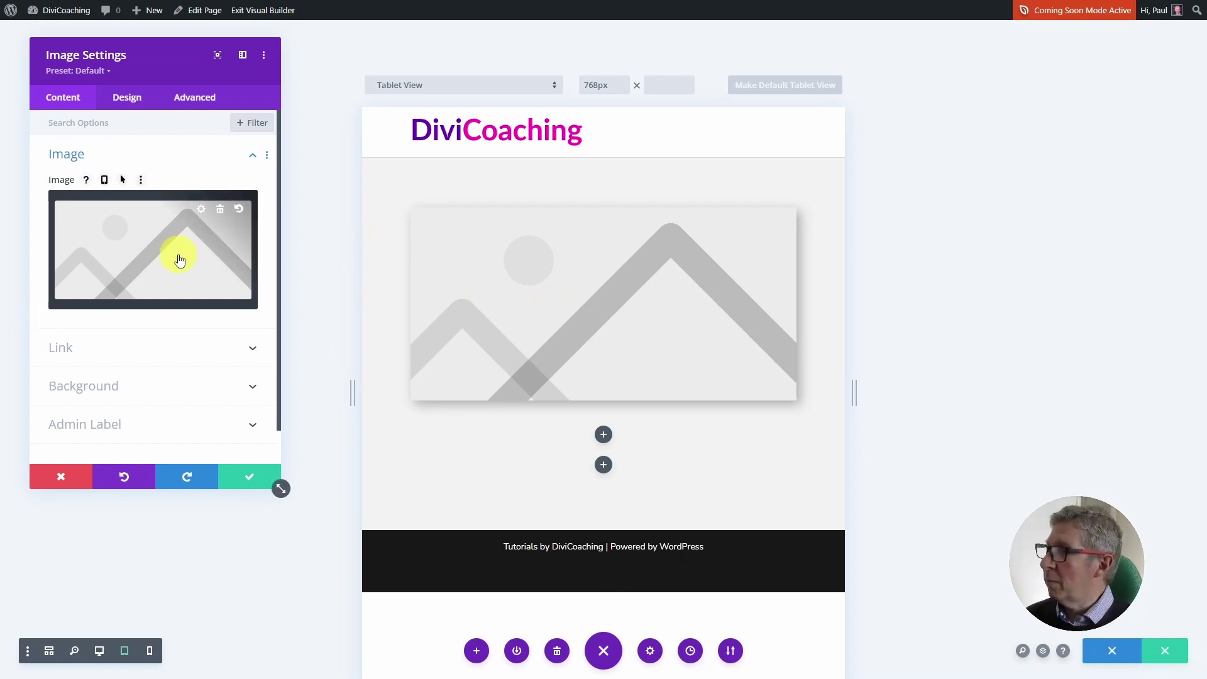
left_click(180, 262)
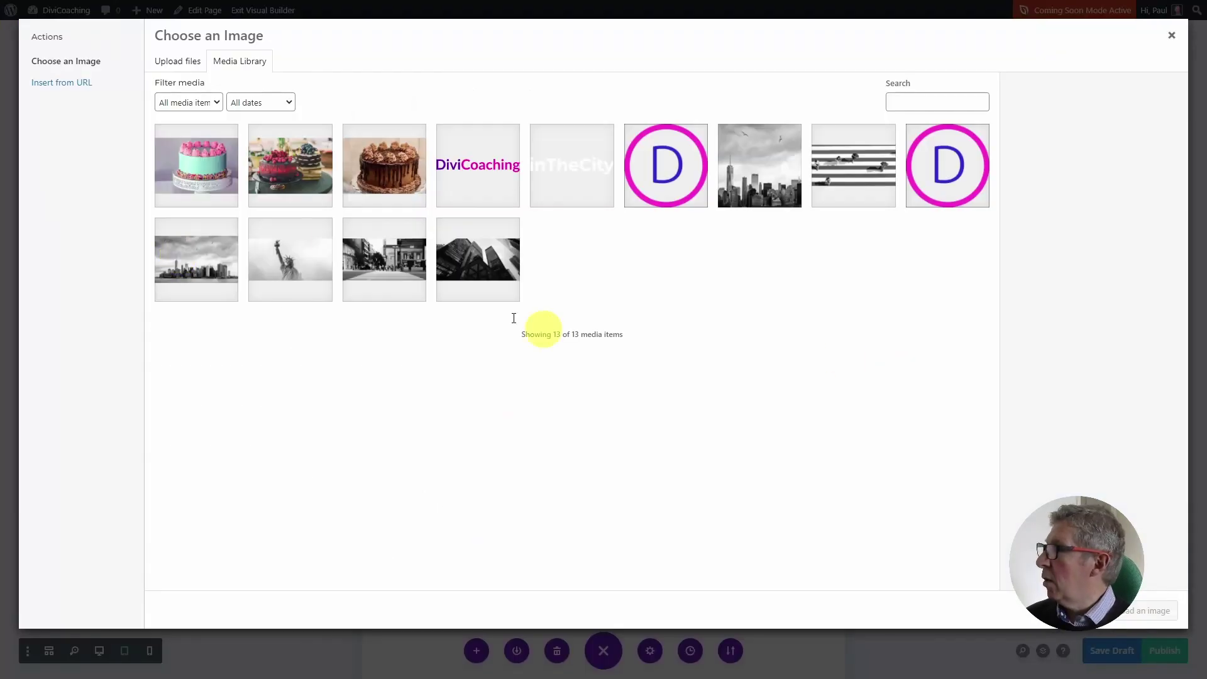
left_click(392, 181)
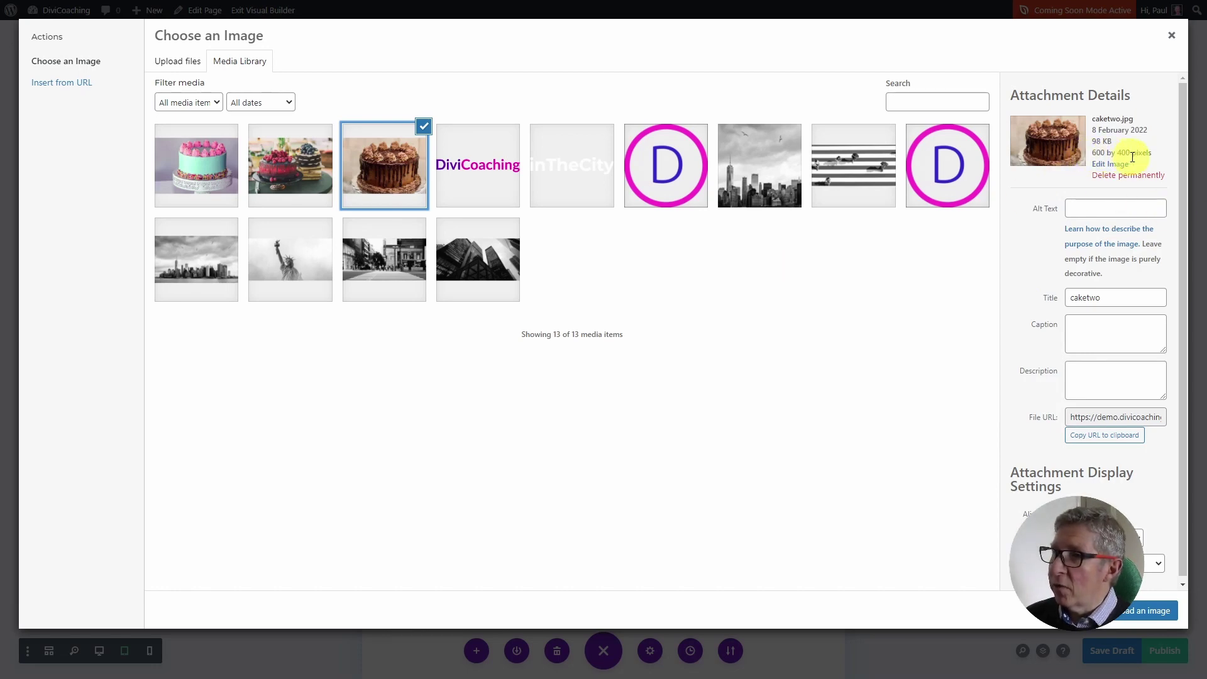
left_click(1141, 612)
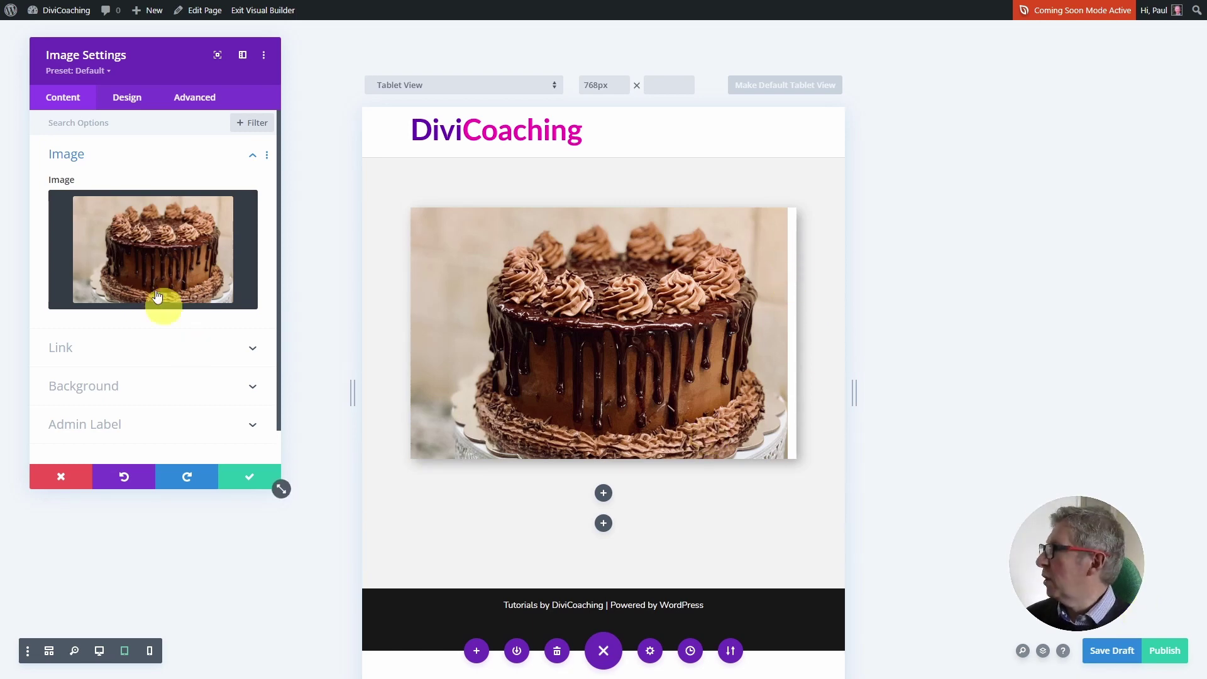
Step: Enable Force Fullwidth in the cake image's sizing options and save the module settings
left_click(128, 101)
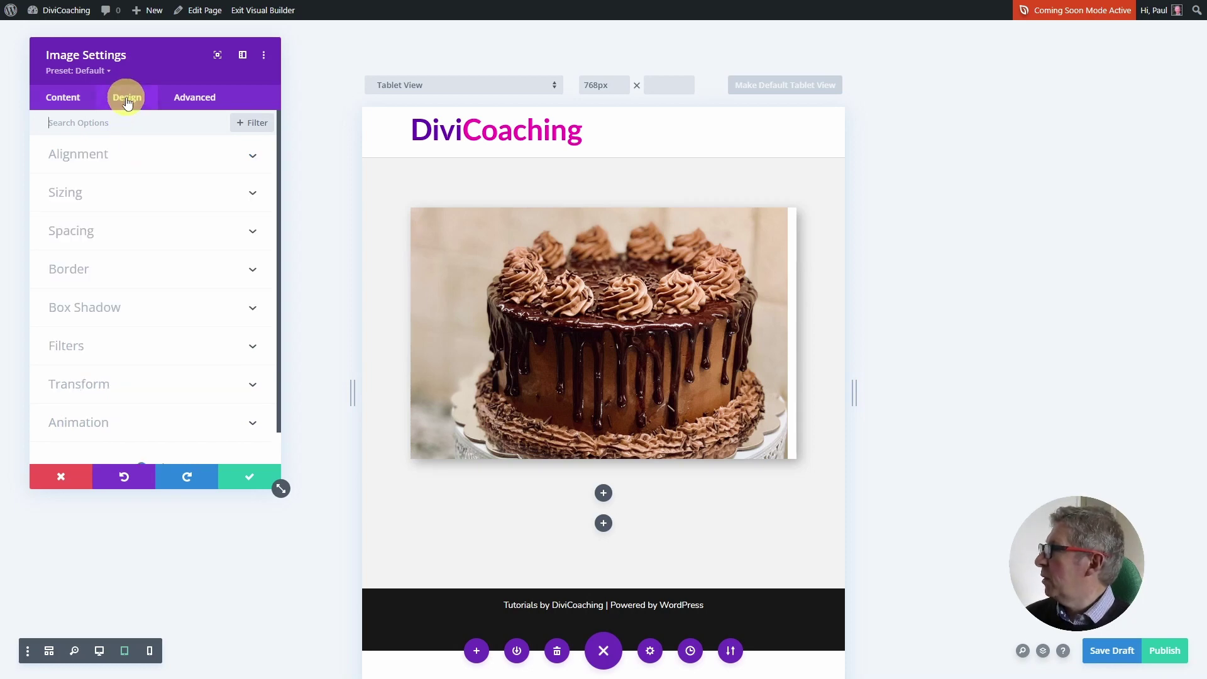
left_click(73, 190)
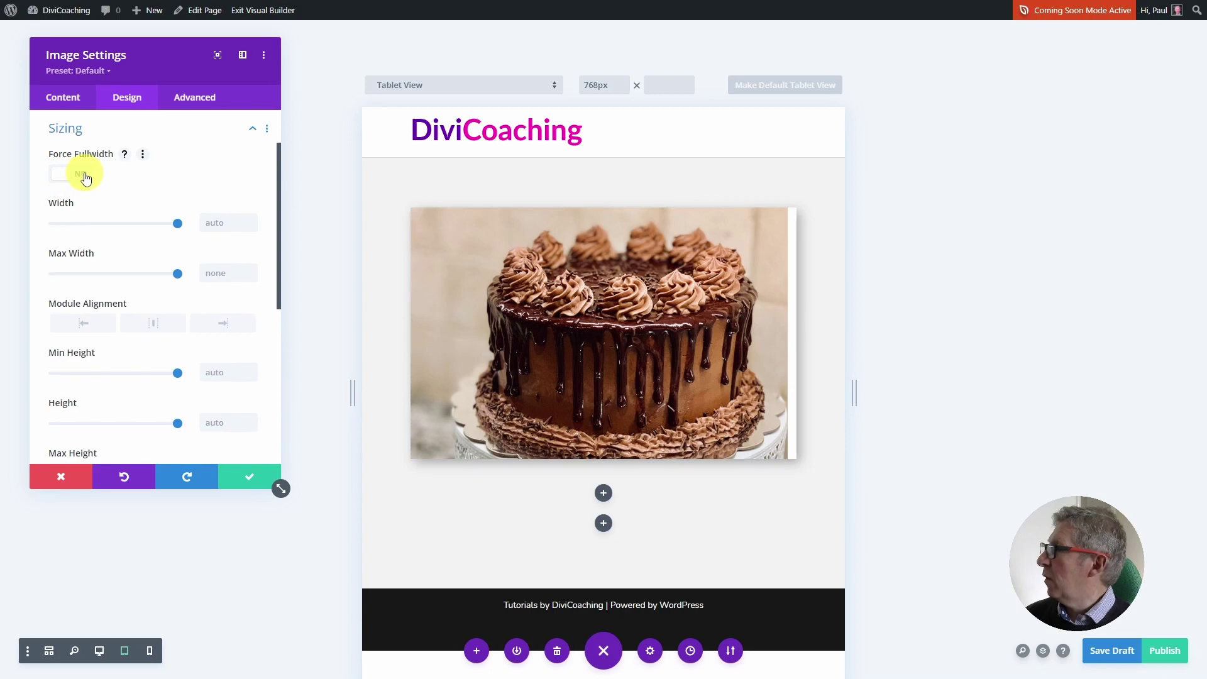
left_click(84, 176)
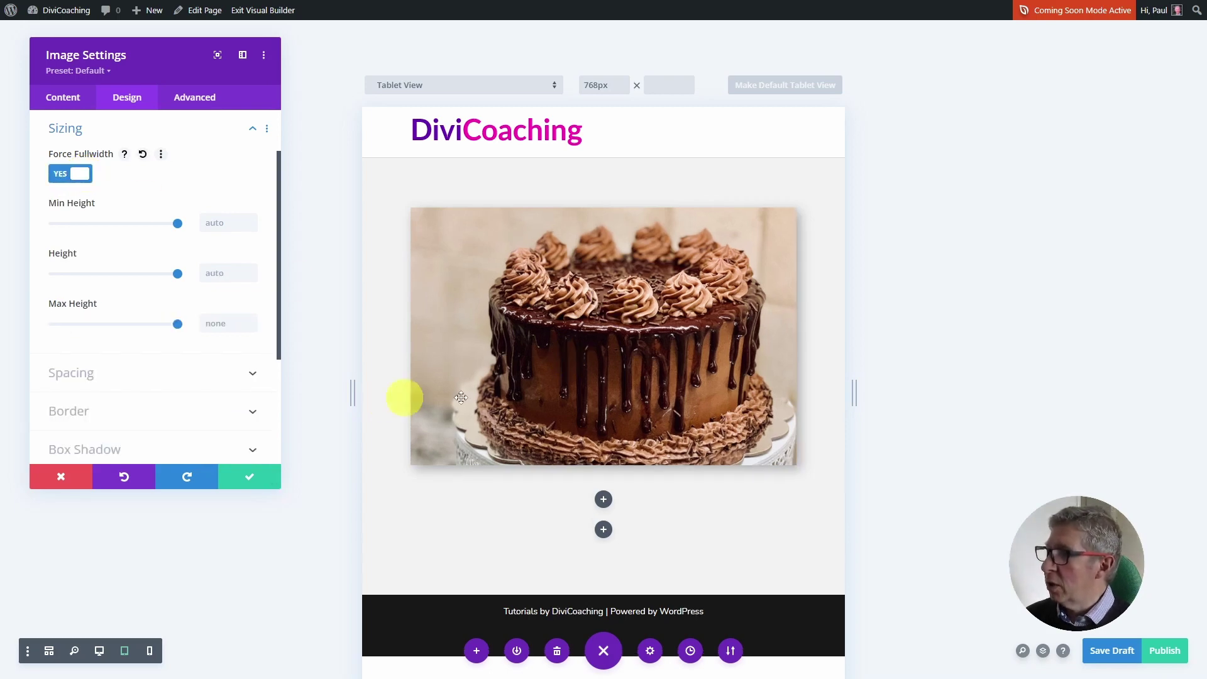
left_click(250, 478)
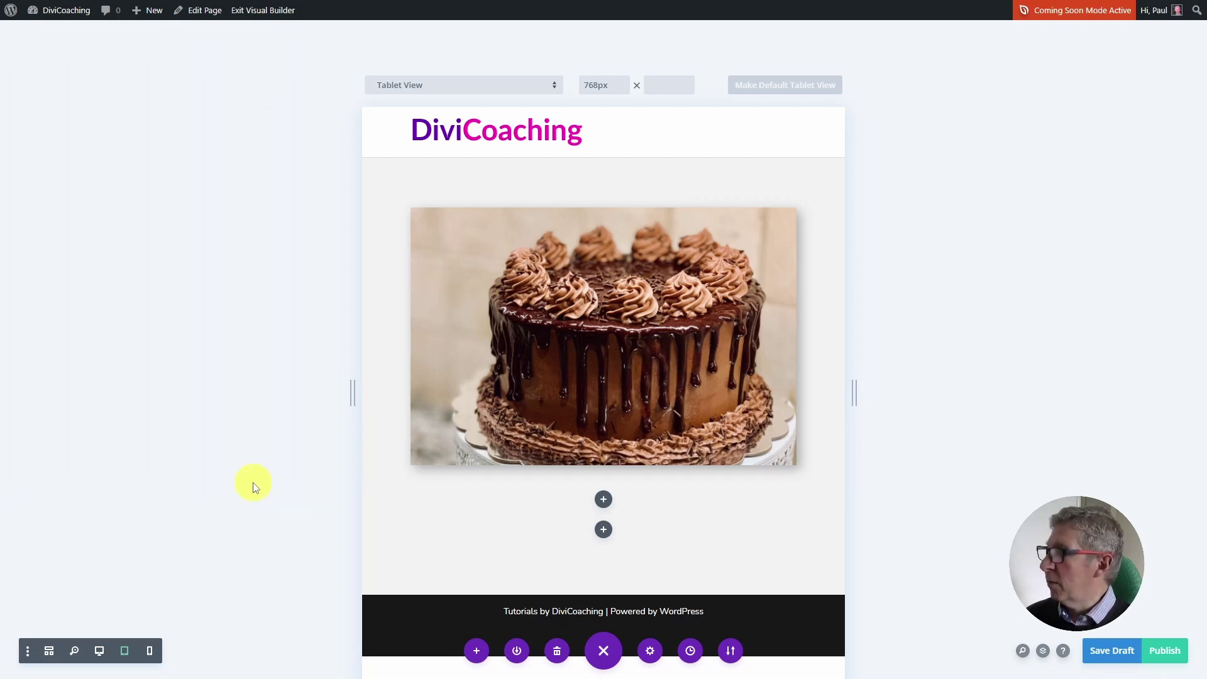
Step: Return to desktop view and insert a Text module below the cake image
left_click(101, 651)
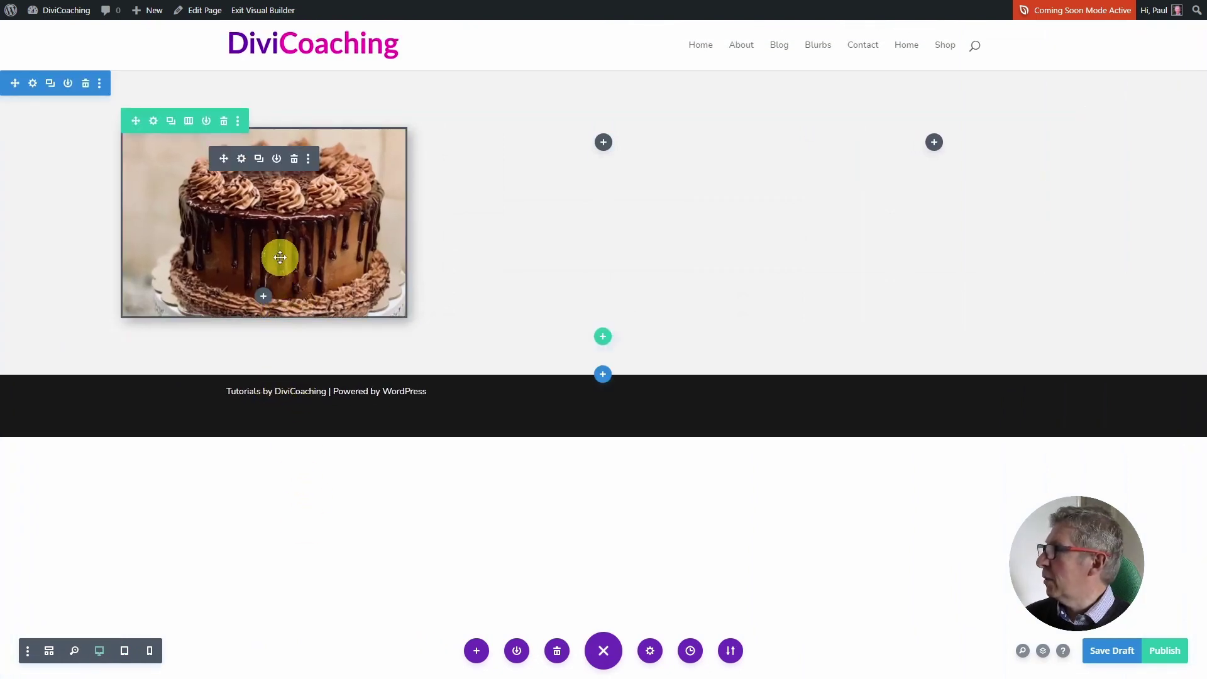
left_click(264, 298)
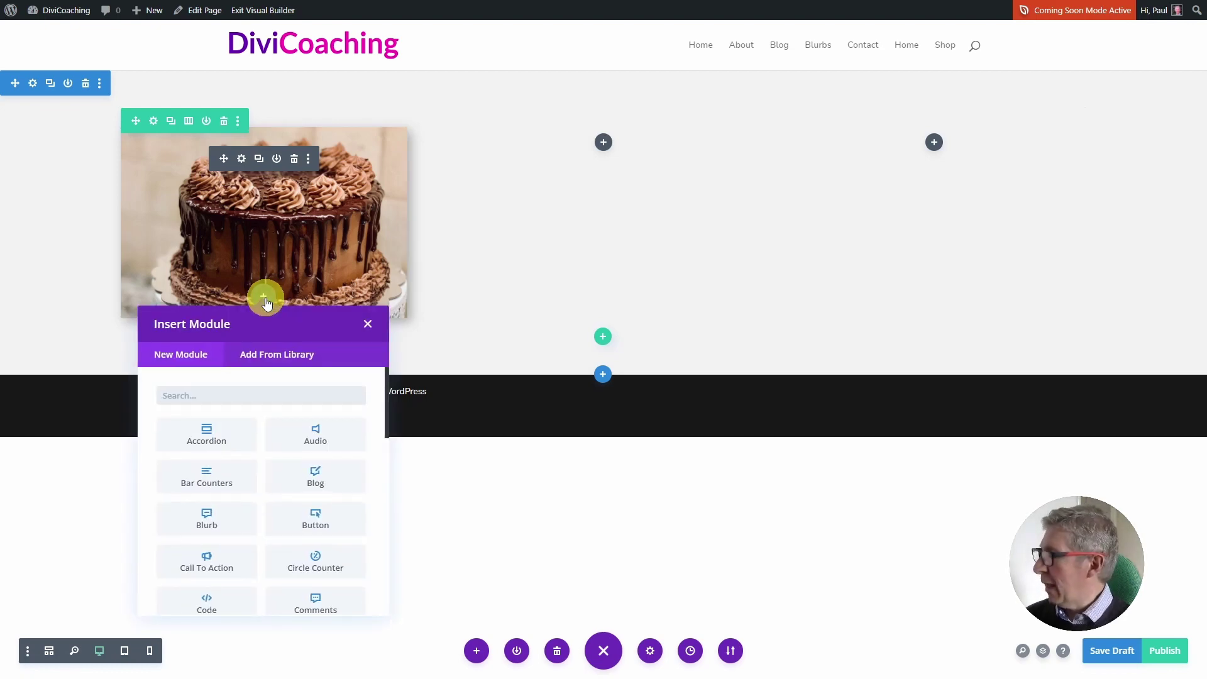
type("text")
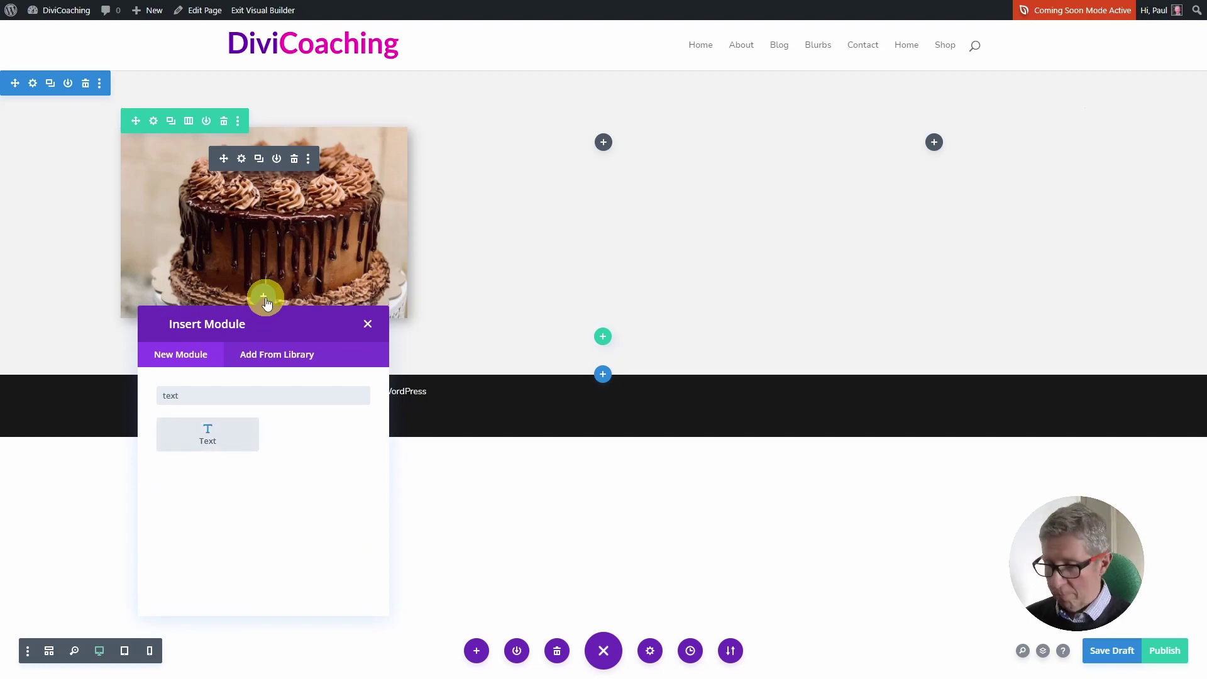
key("Return")
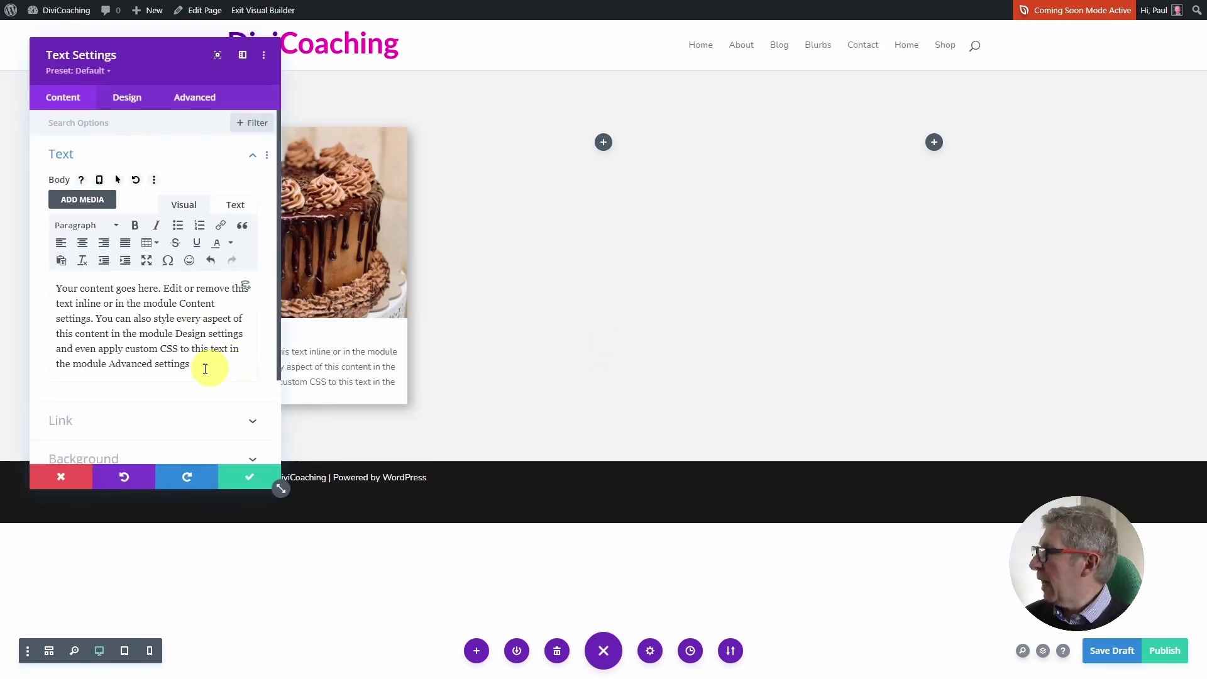
Step: Replace the placeholder text with "Chocolate Cake", format it as Heading 4, and save the module
left_click_drag(200, 363, 35, 286)
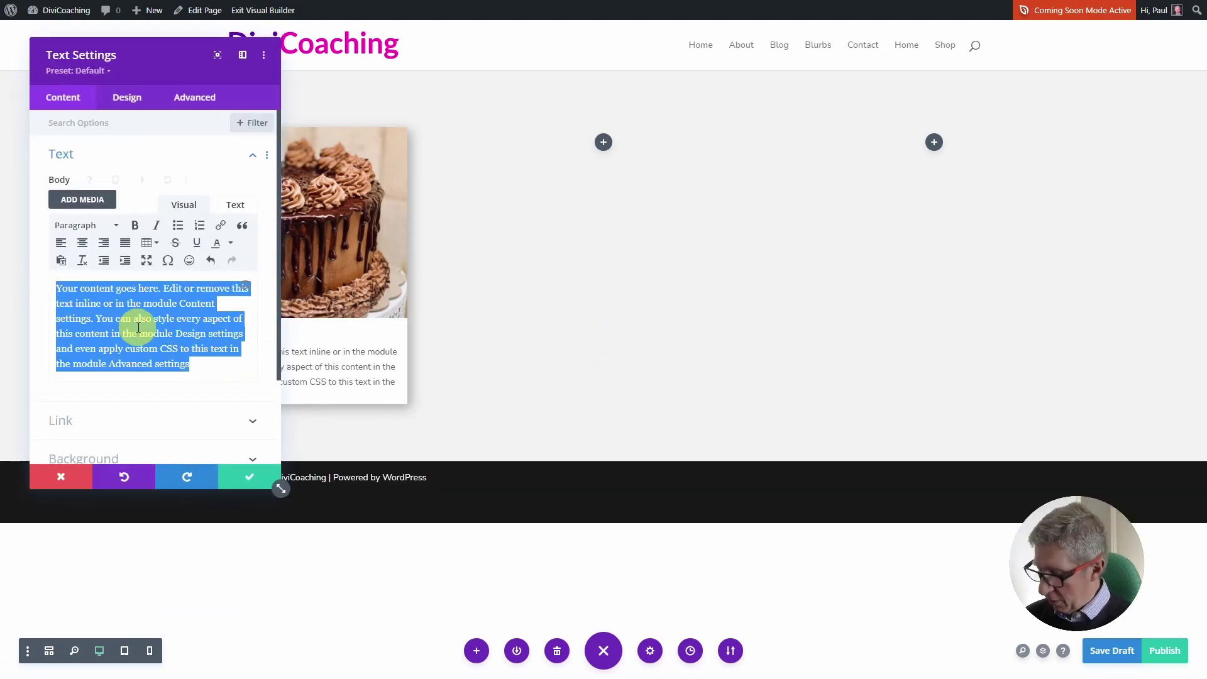
type("Chocolate Cake")
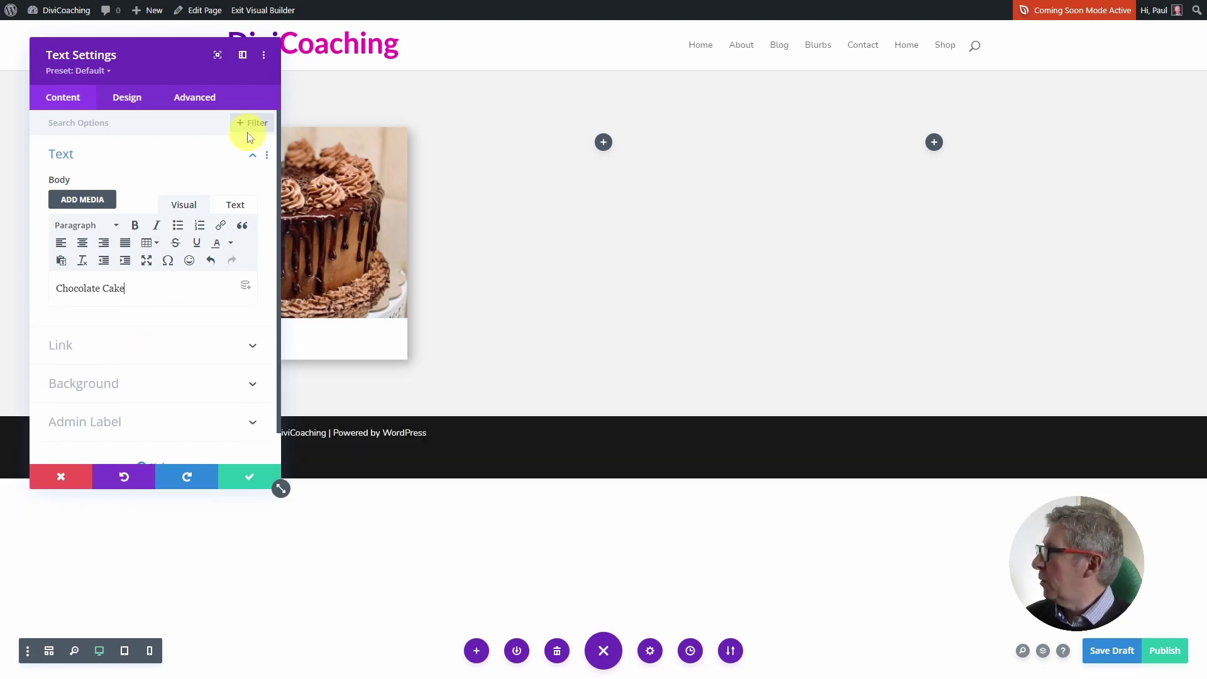
left_click_drag(167, 73, 621, 107)
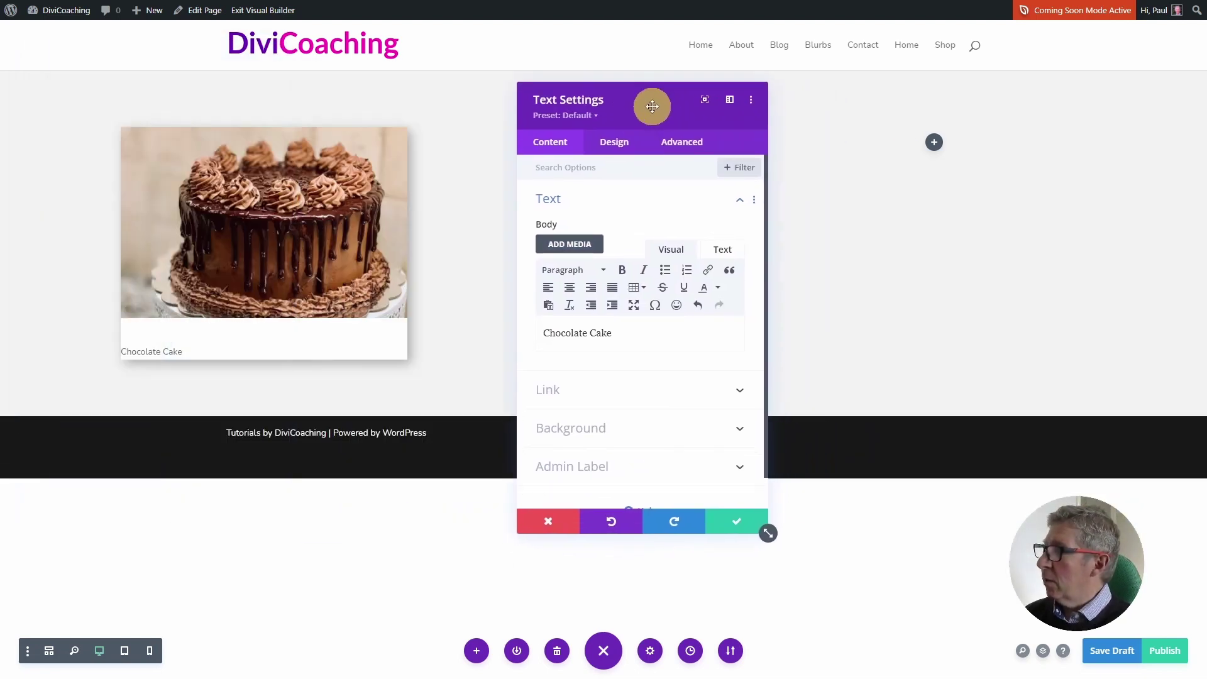
left_click(603, 270)
left_click(568, 391)
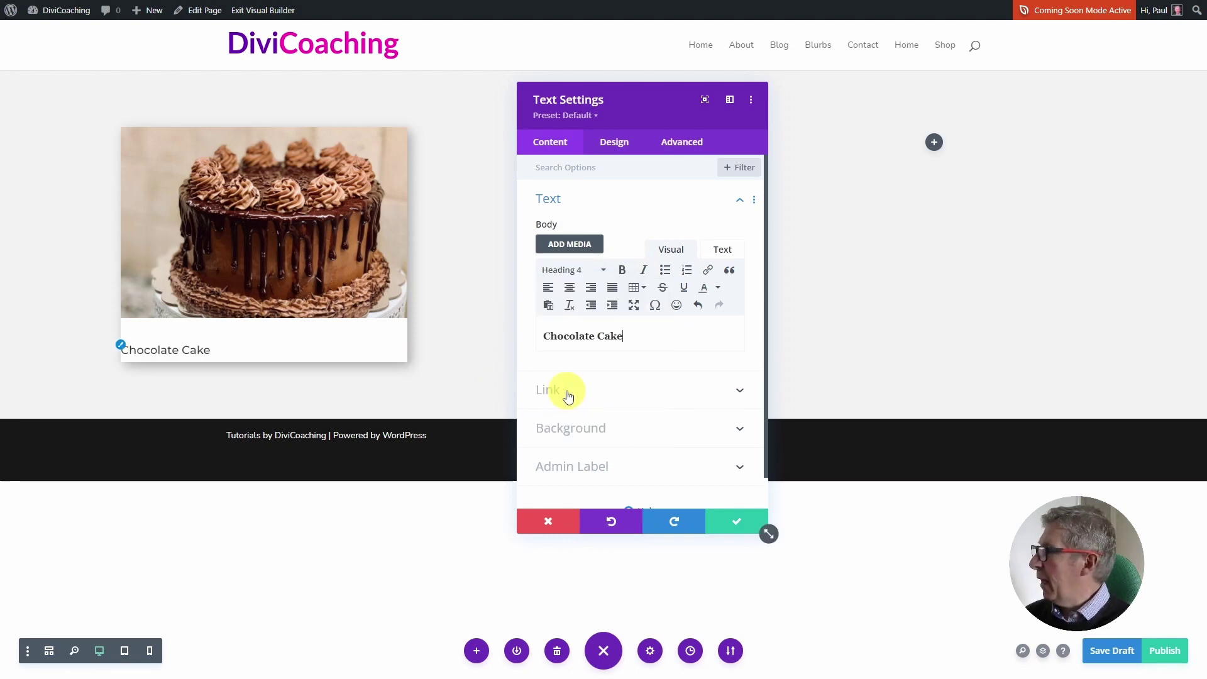
left_click(735, 521)
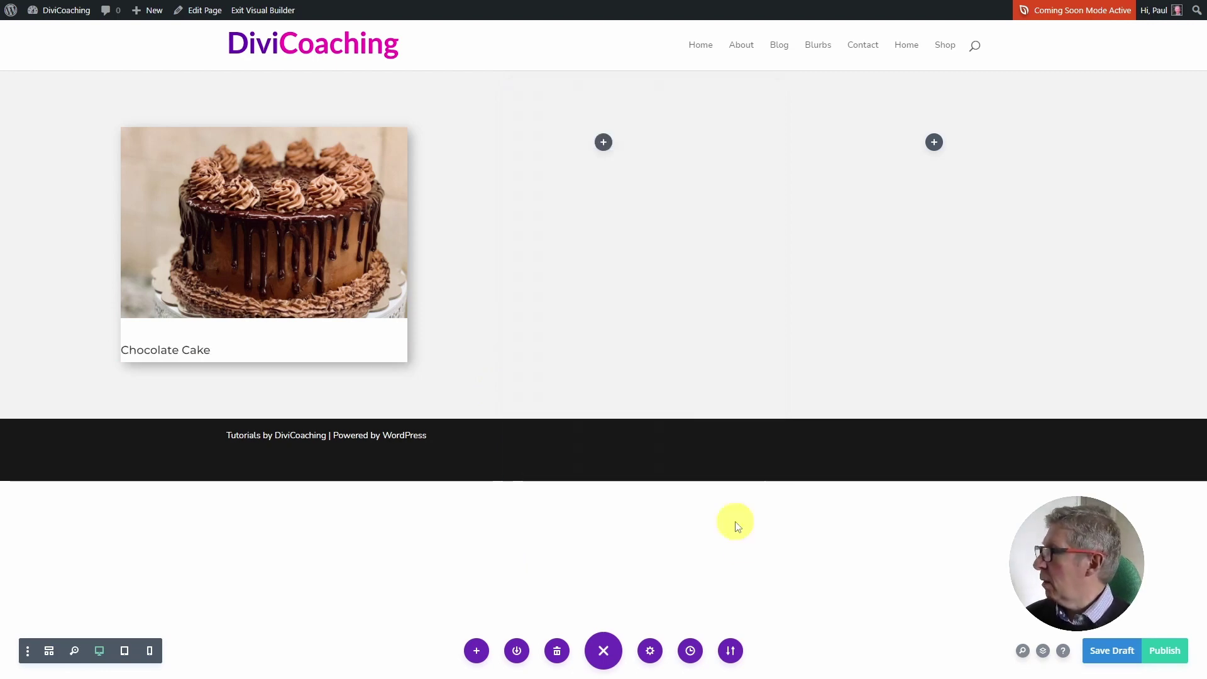
Step: Insert a second Text module below the Chocolate Cake heading, keeping its placeholder paragraph, and close its settings
left_click(264, 380)
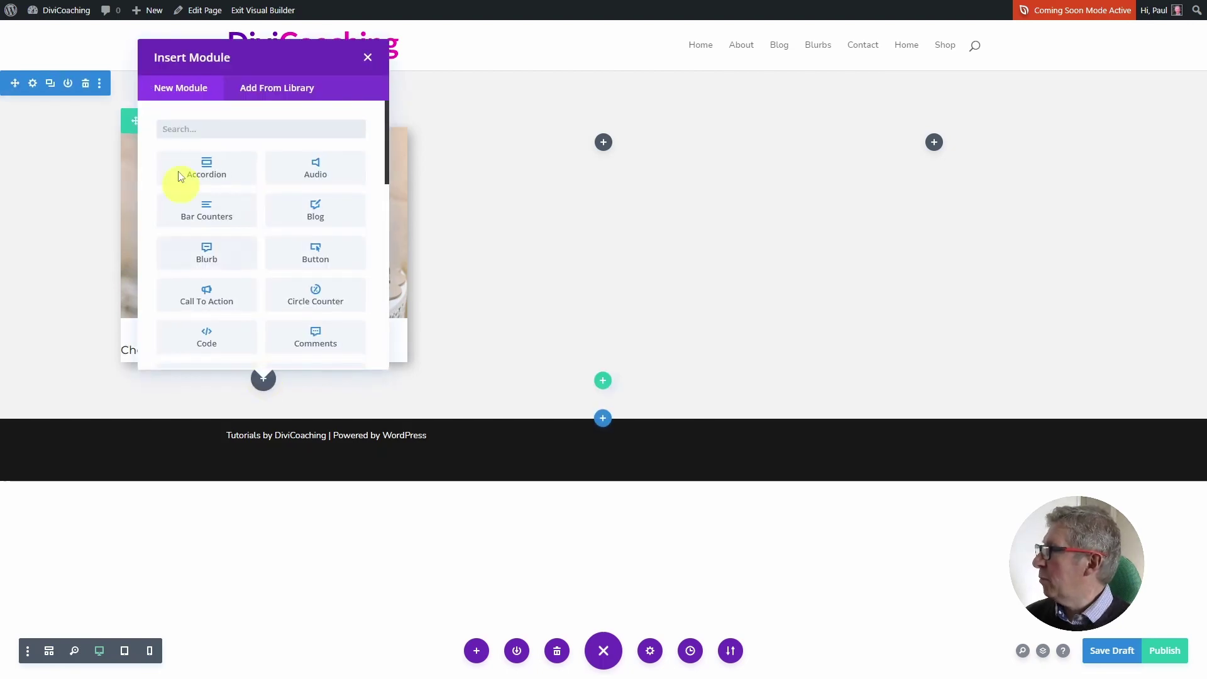
type("text")
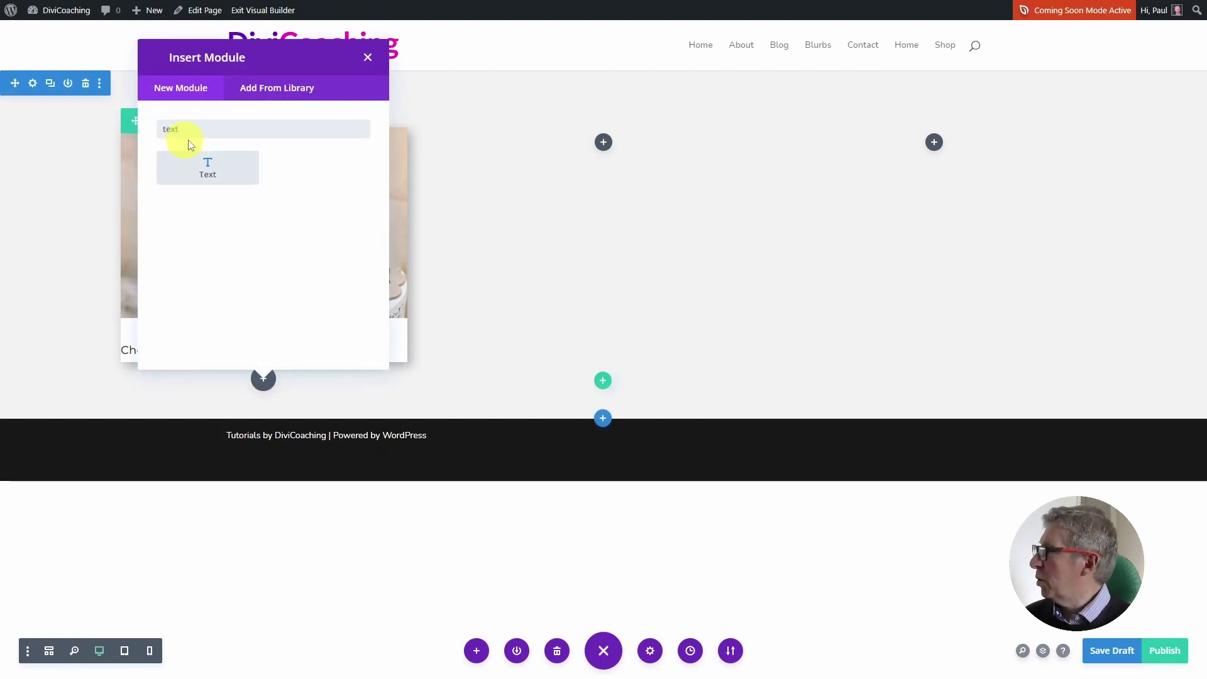
left_click(212, 168)
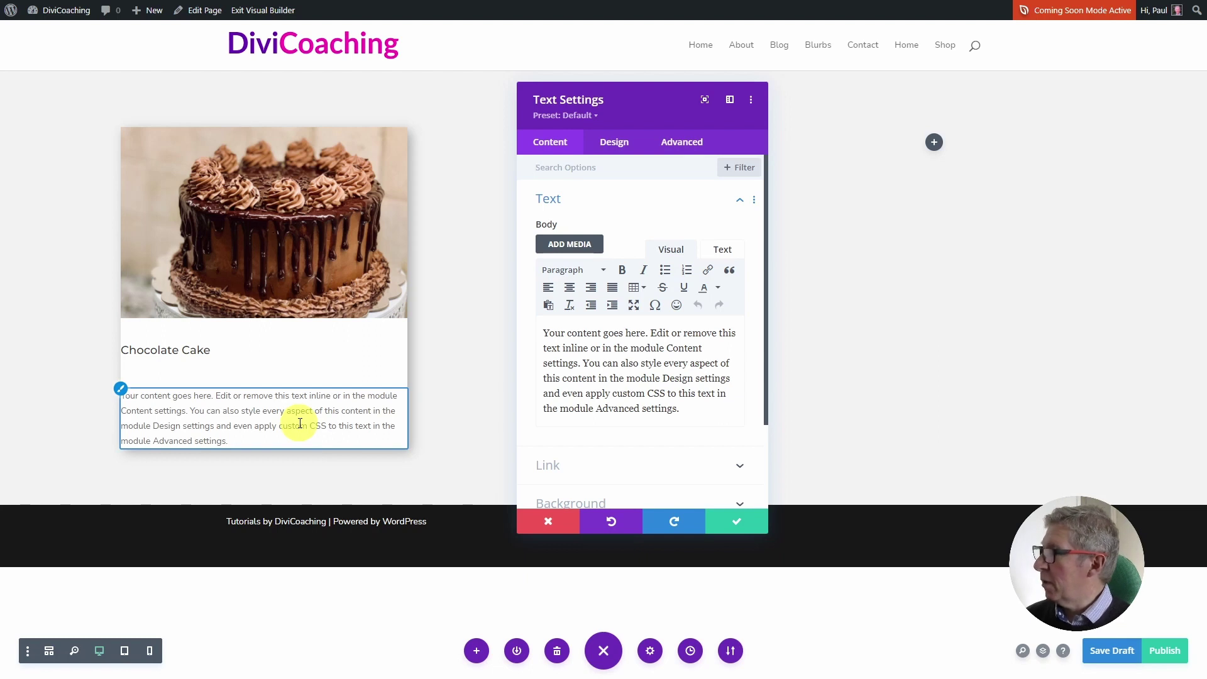
key("Escape")
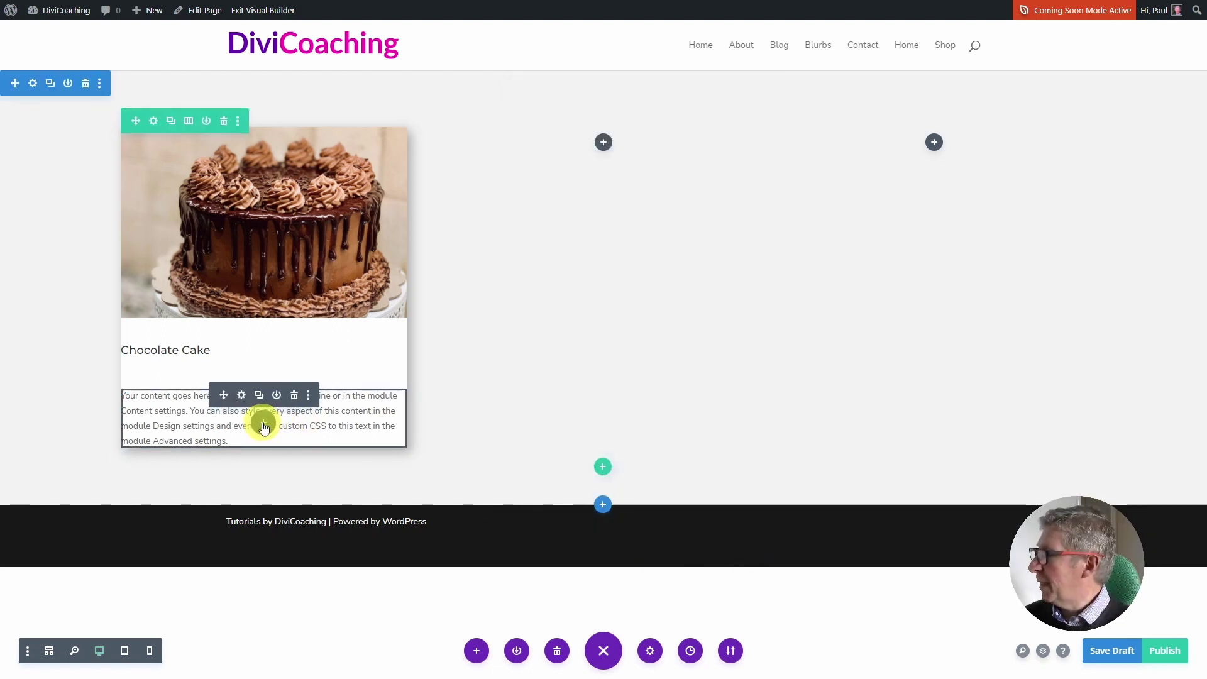
Step: Insert a Button module below the paragraph, label it "Order Now", and save it
left_click(263, 424)
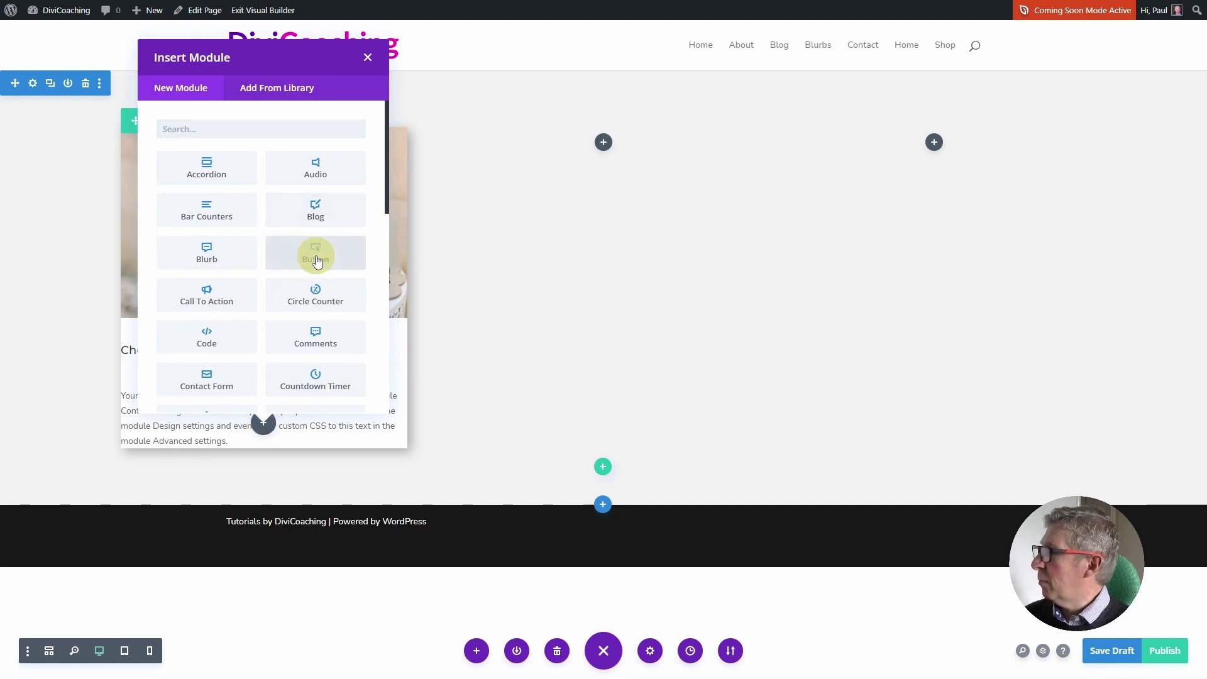
left_click(314, 242)
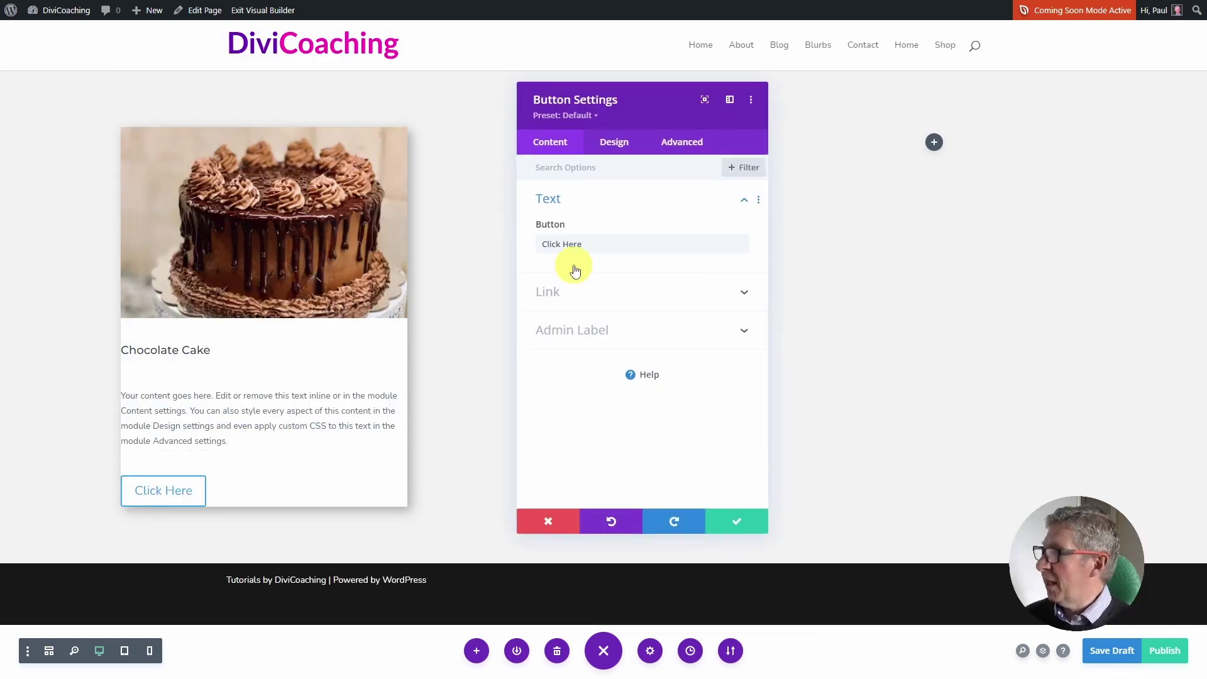
left_click_drag(584, 244, 498, 271)
left_click(544, 242)
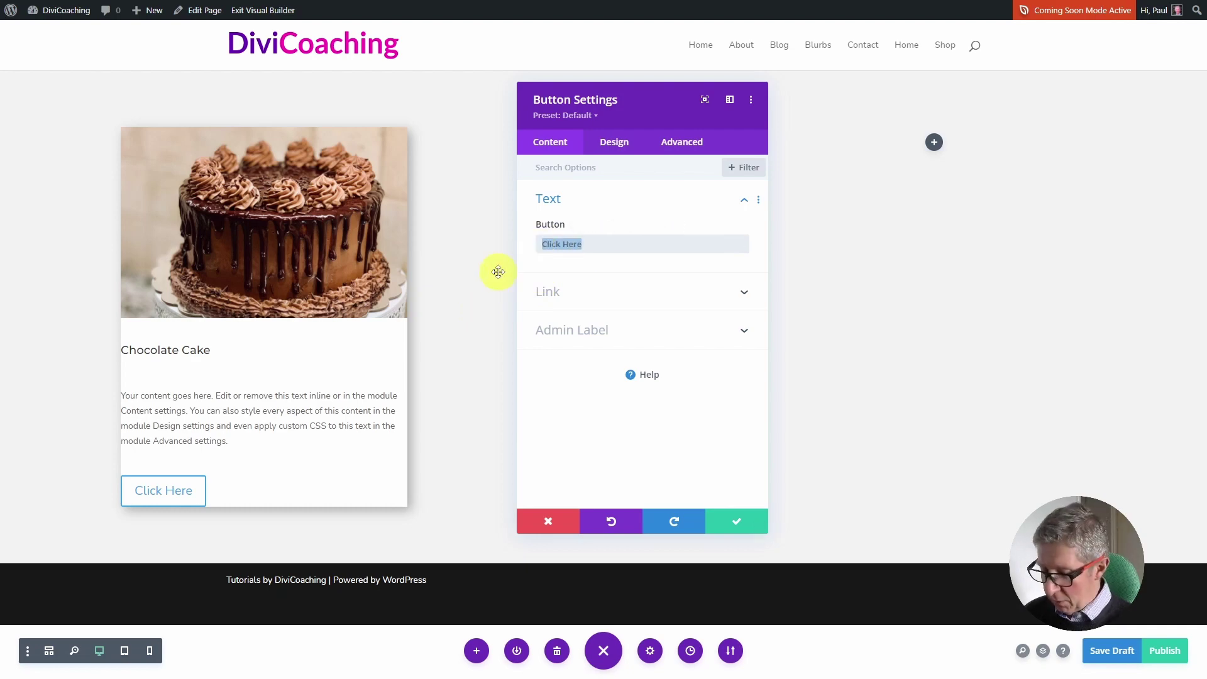
type("Order Now")
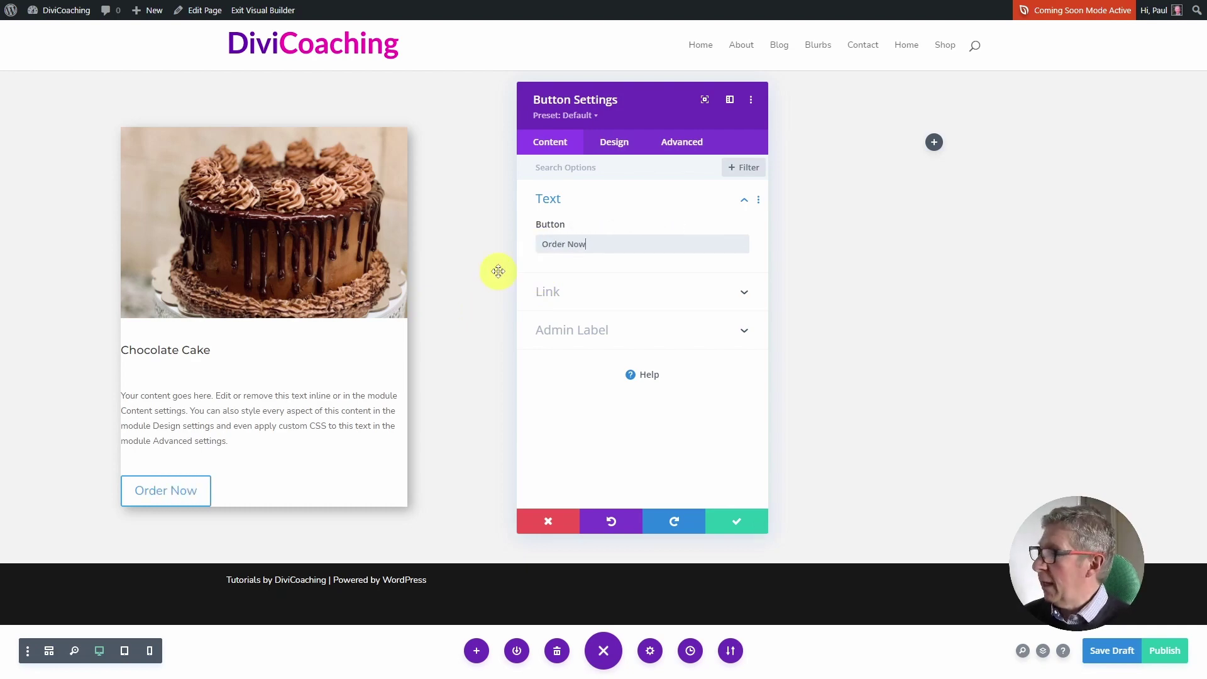
left_click(749, 529)
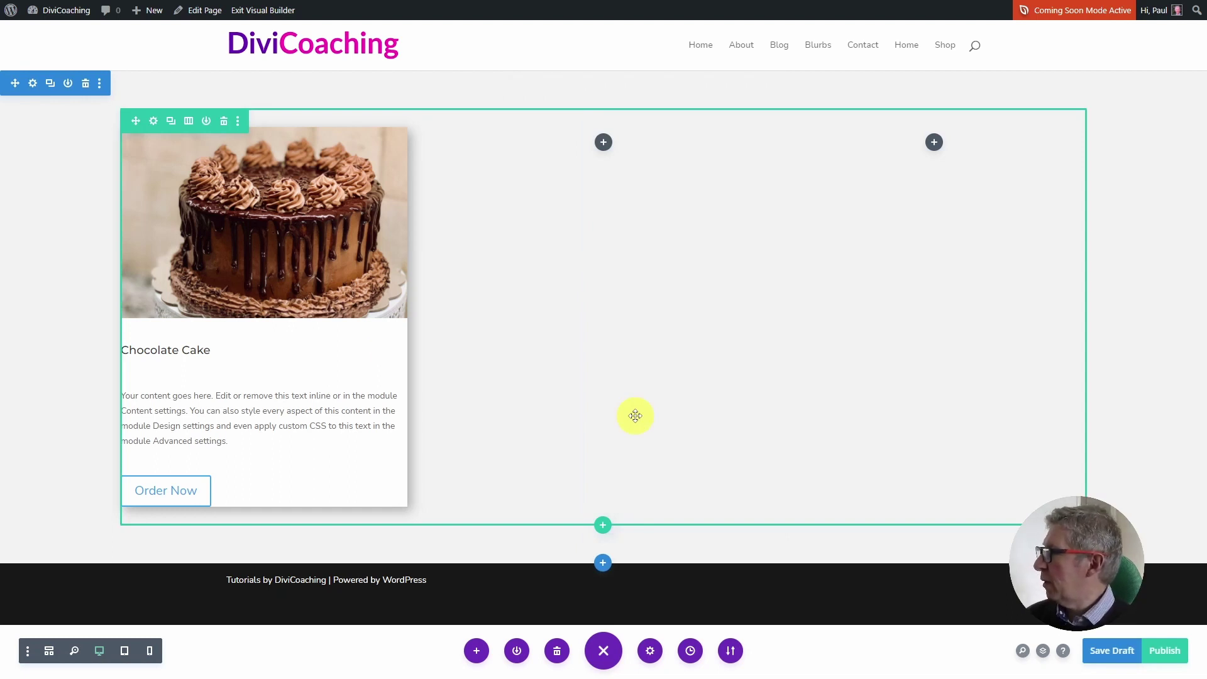
Step: Set the Chocolate Cake title's Heading 4 text color to the lighter brown saved swatch
mouse_move(148, 350)
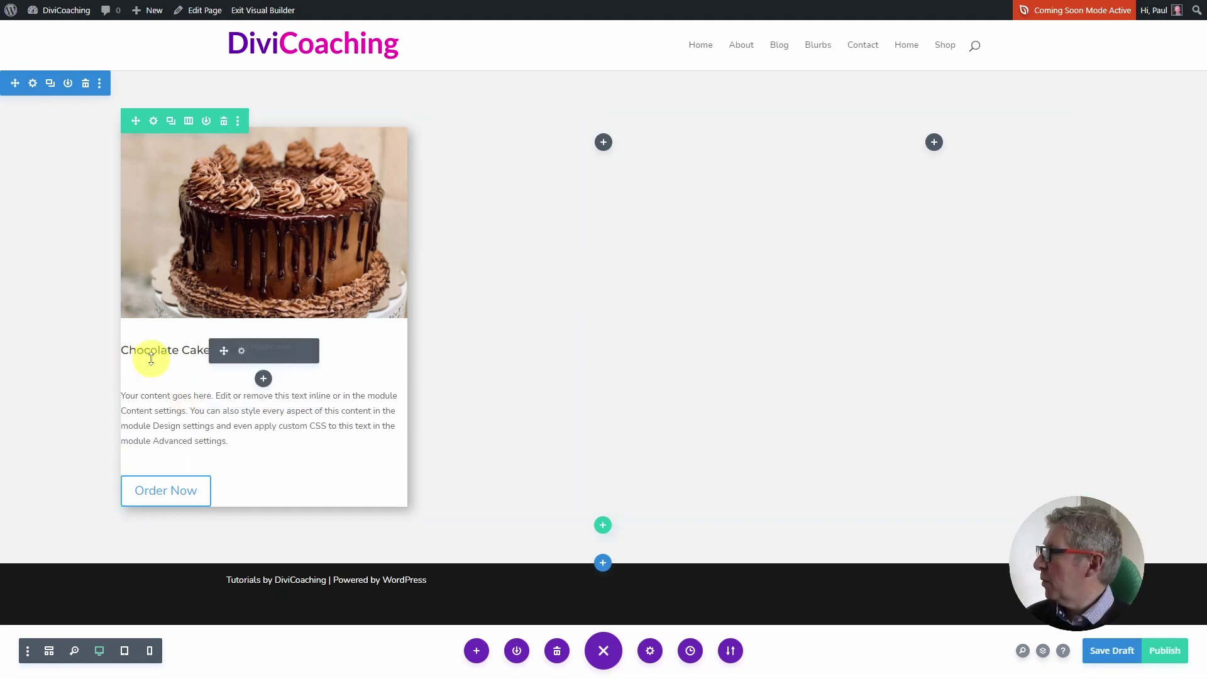
left_click(242, 351)
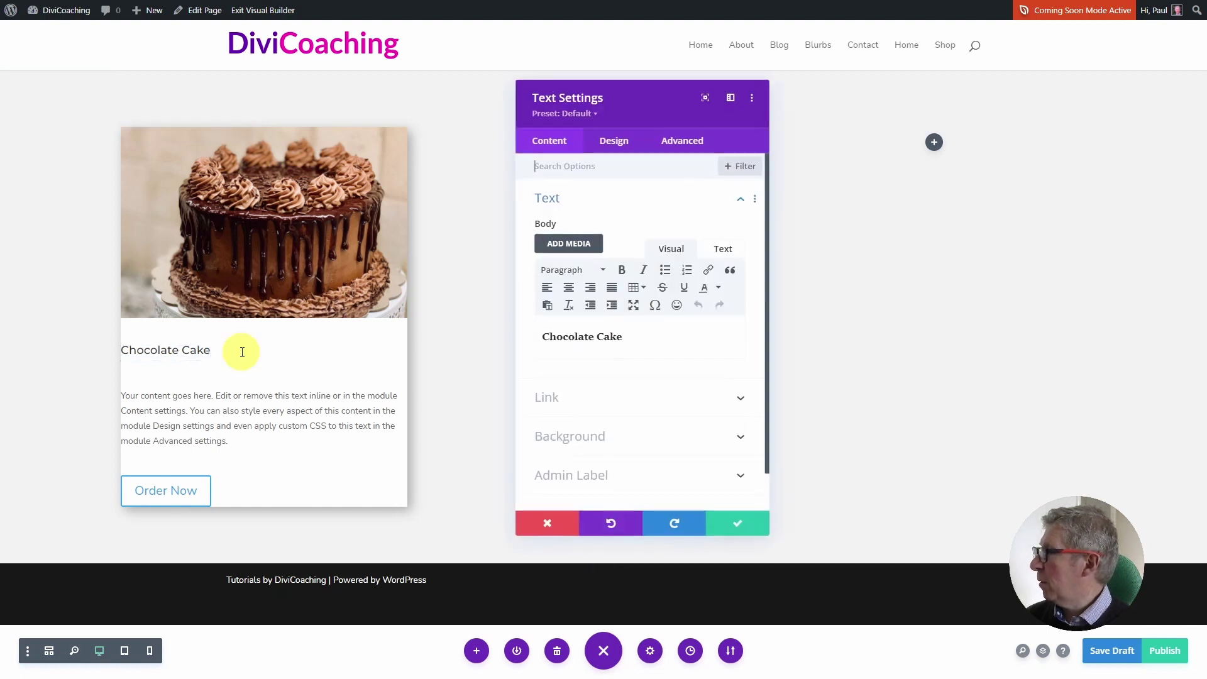
left_click(615, 144)
left_click(575, 238)
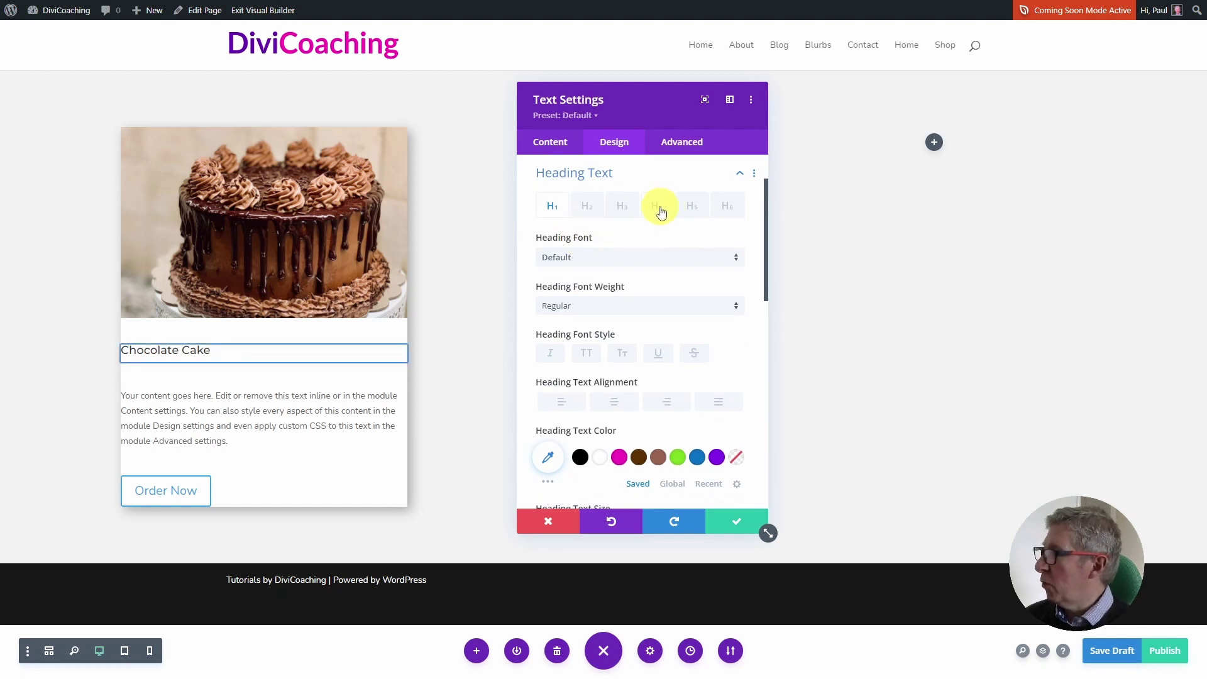
left_click(659, 209)
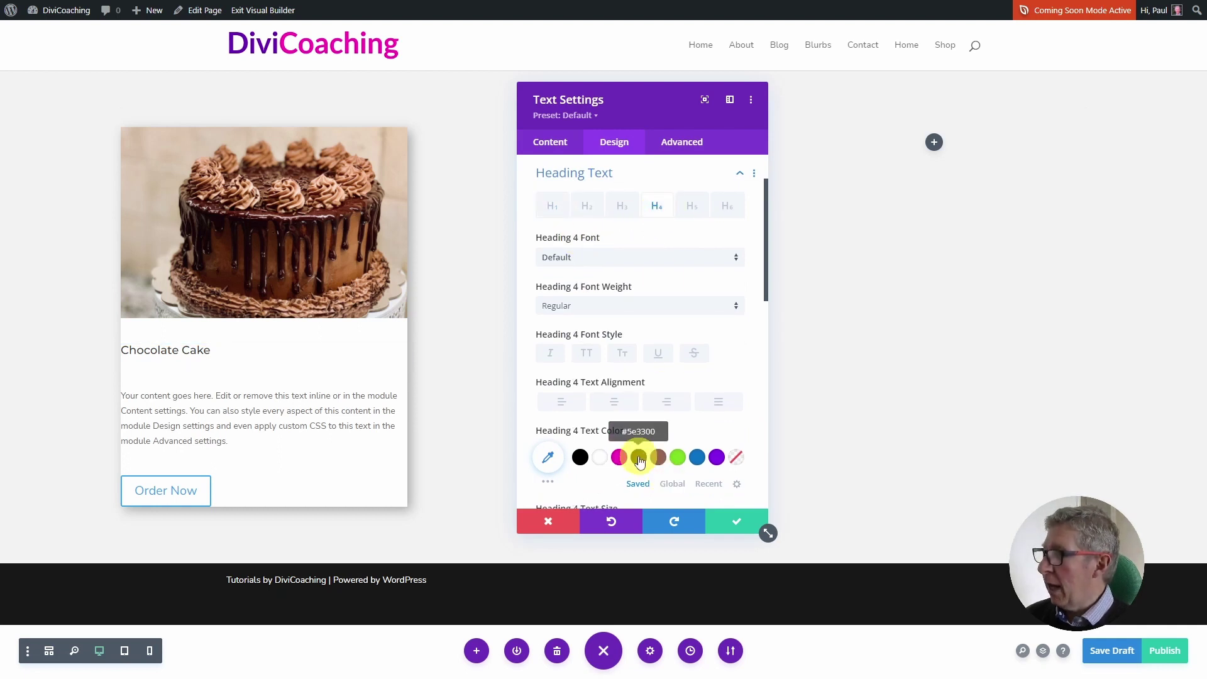
left_click(660, 462)
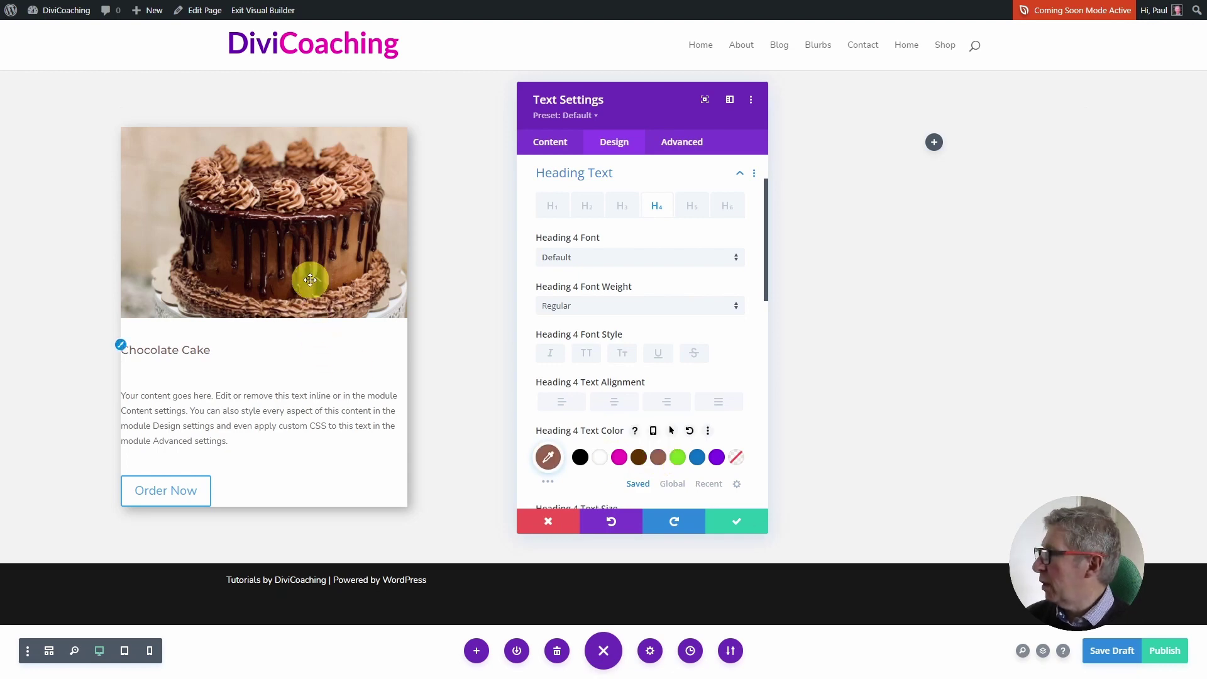
scroll(633, 357, "down", 9)
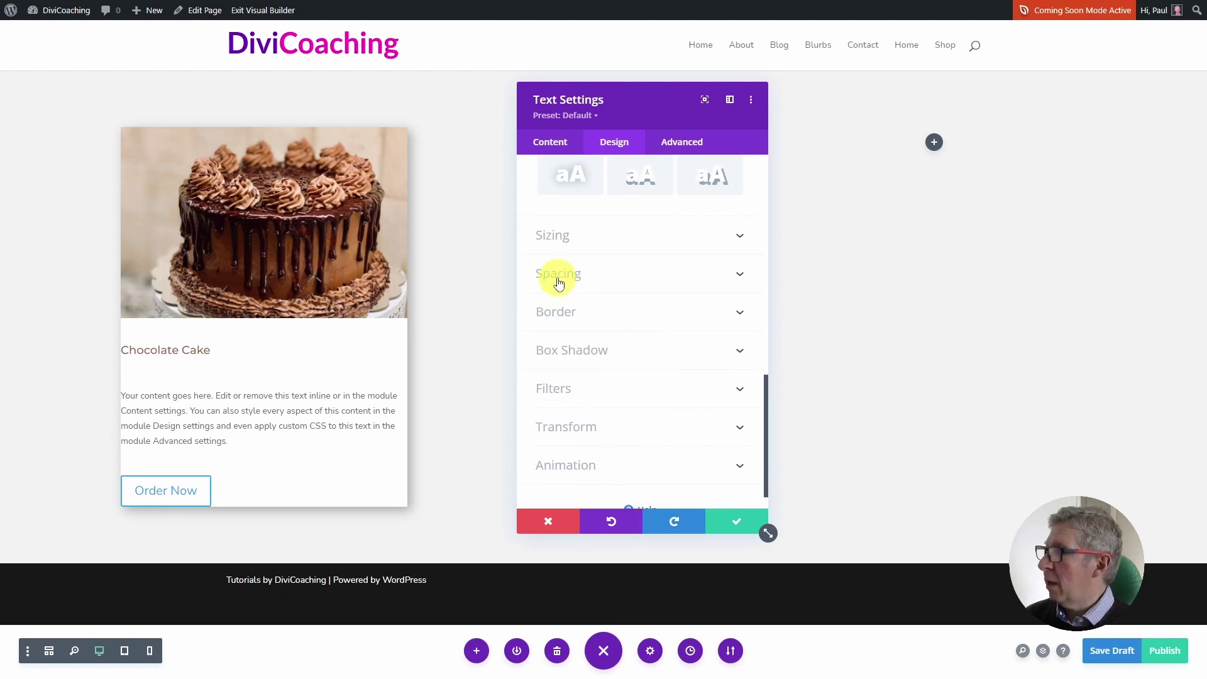
Step: Set the Chocolate Cake title's top and bottom margin and padding to 0px, and save the module
left_click(559, 277)
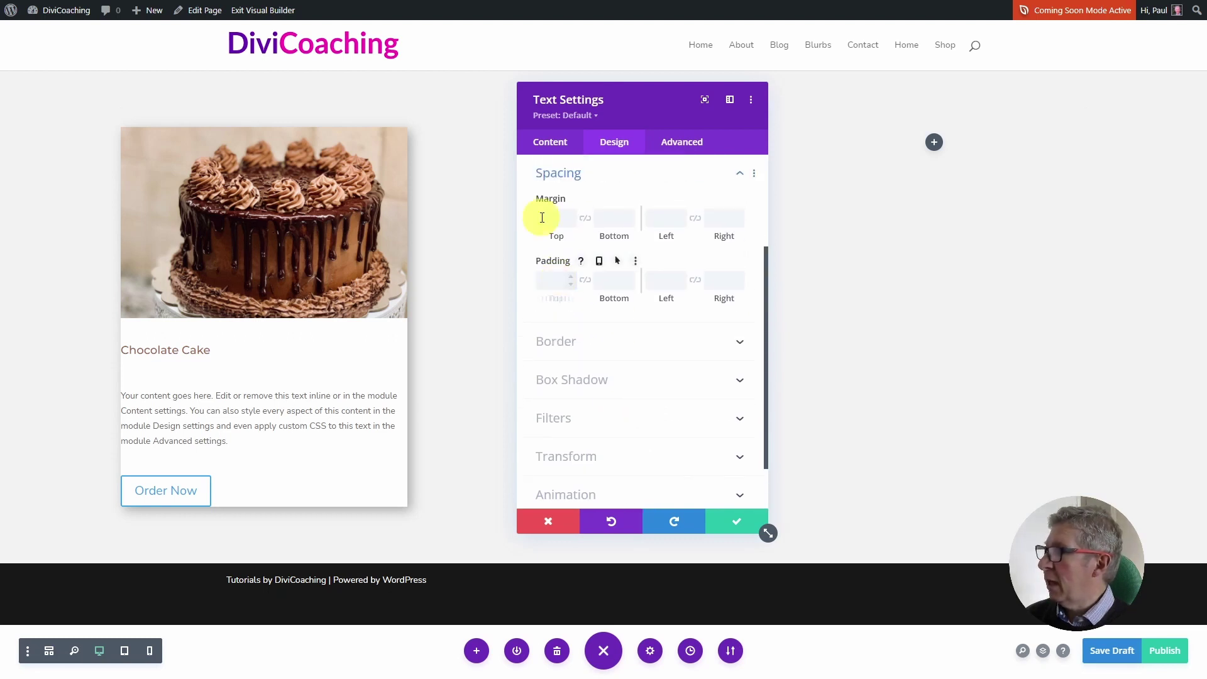
left_click(550, 217)
type("0")
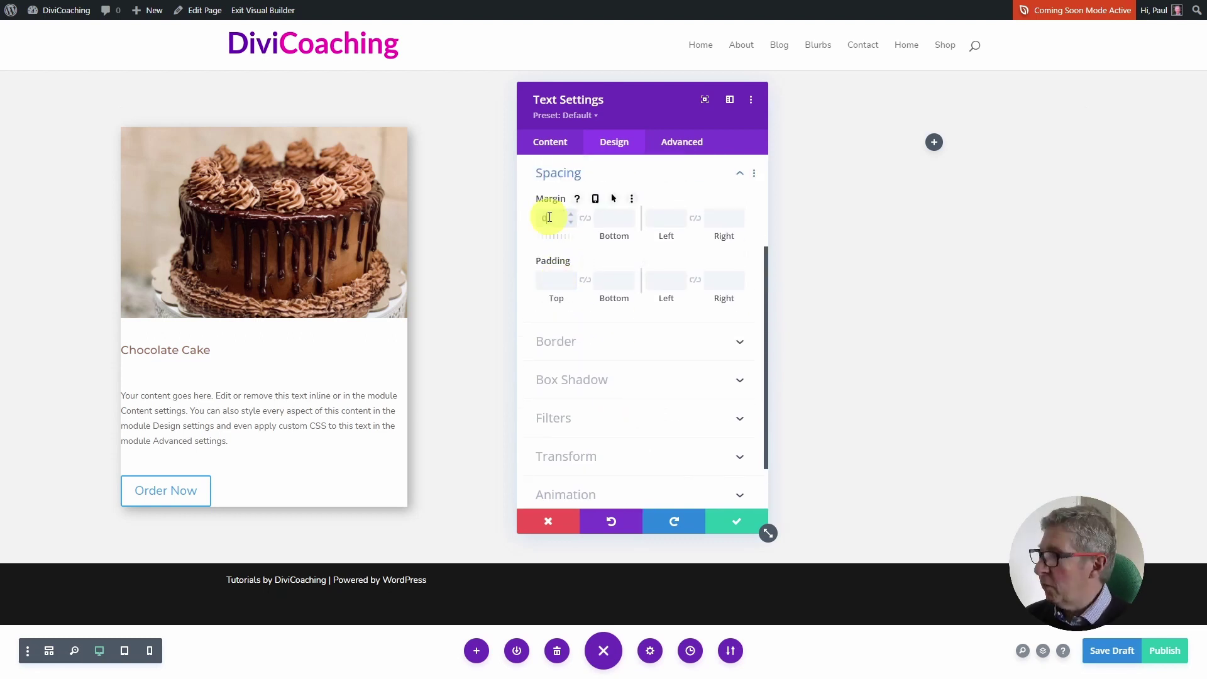
key("Tab")
type("0")
left_click(557, 281)
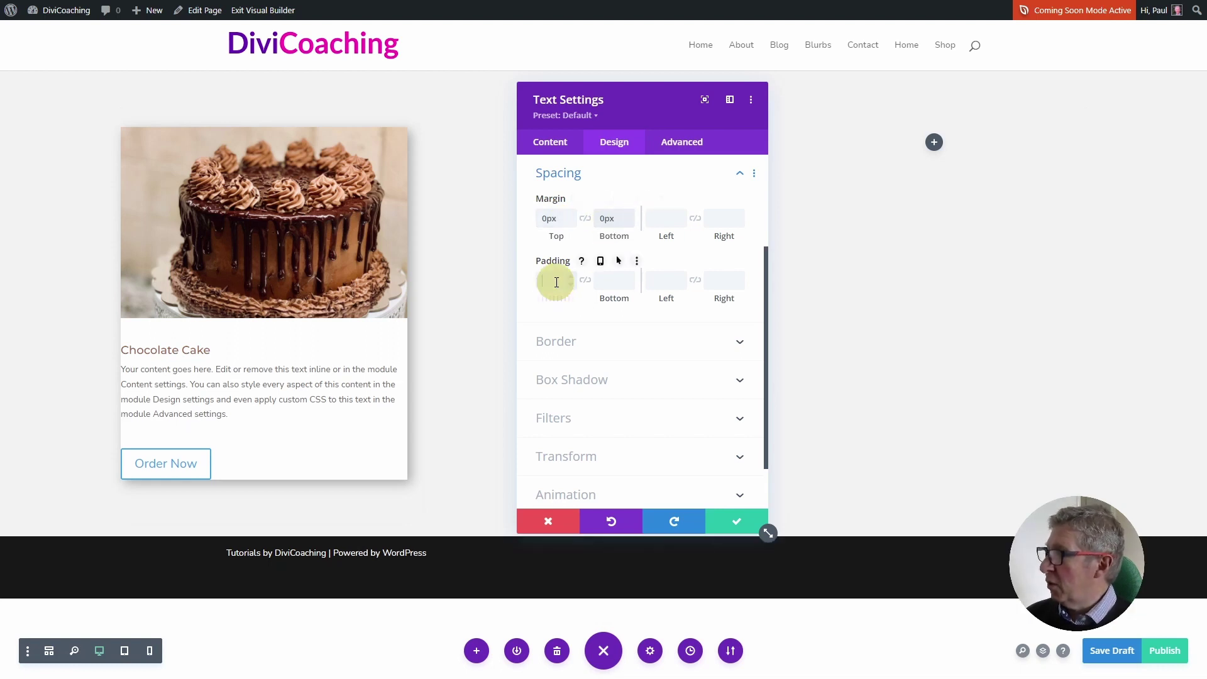
type("0")
left_click(617, 286)
type("0")
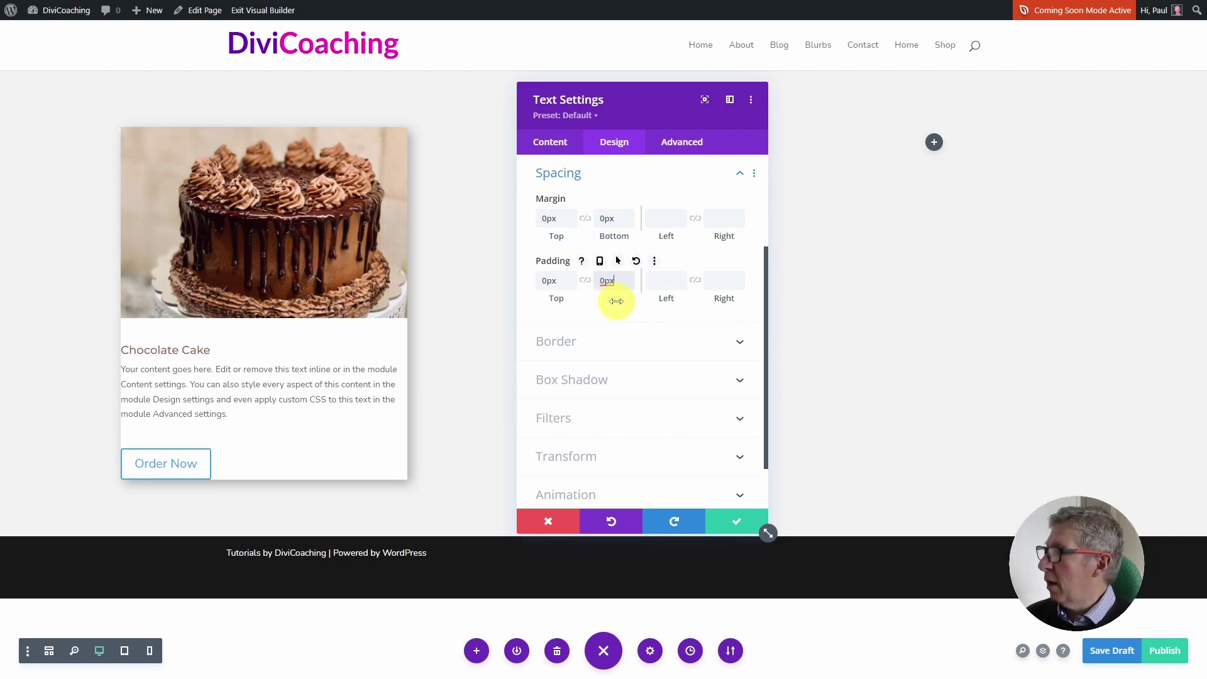
left_click(732, 525)
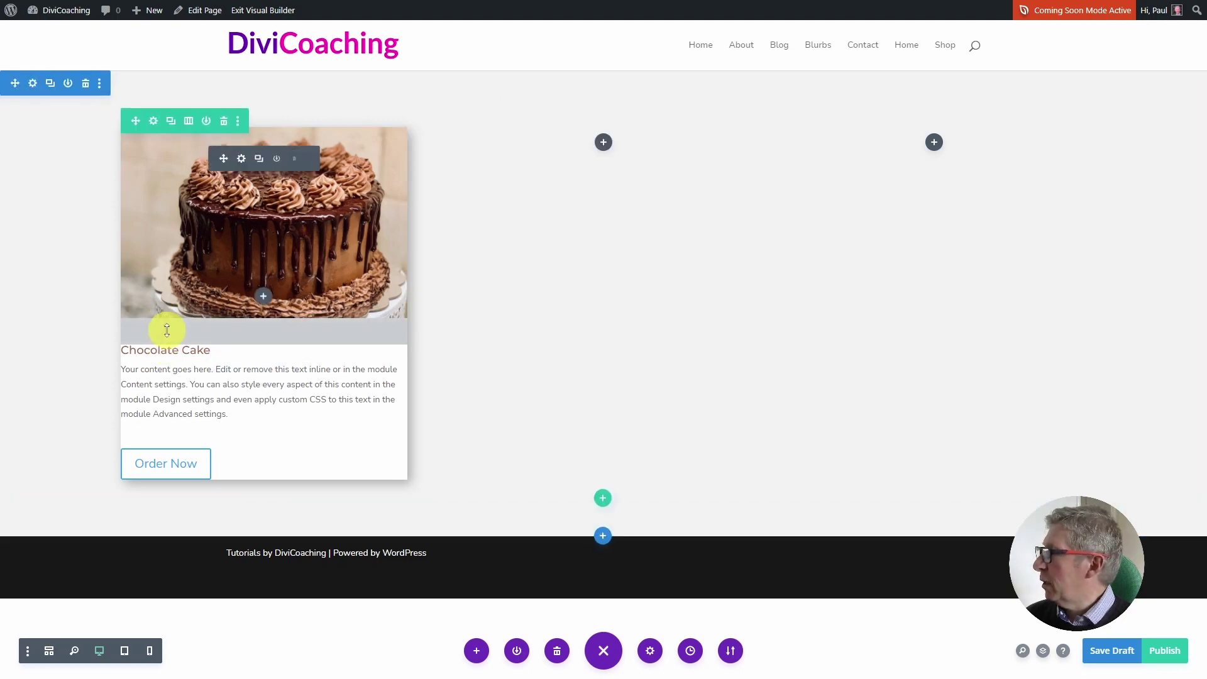
Step: Turn off Show Space Below The Image for the cake image and save its settings
left_click(241, 160)
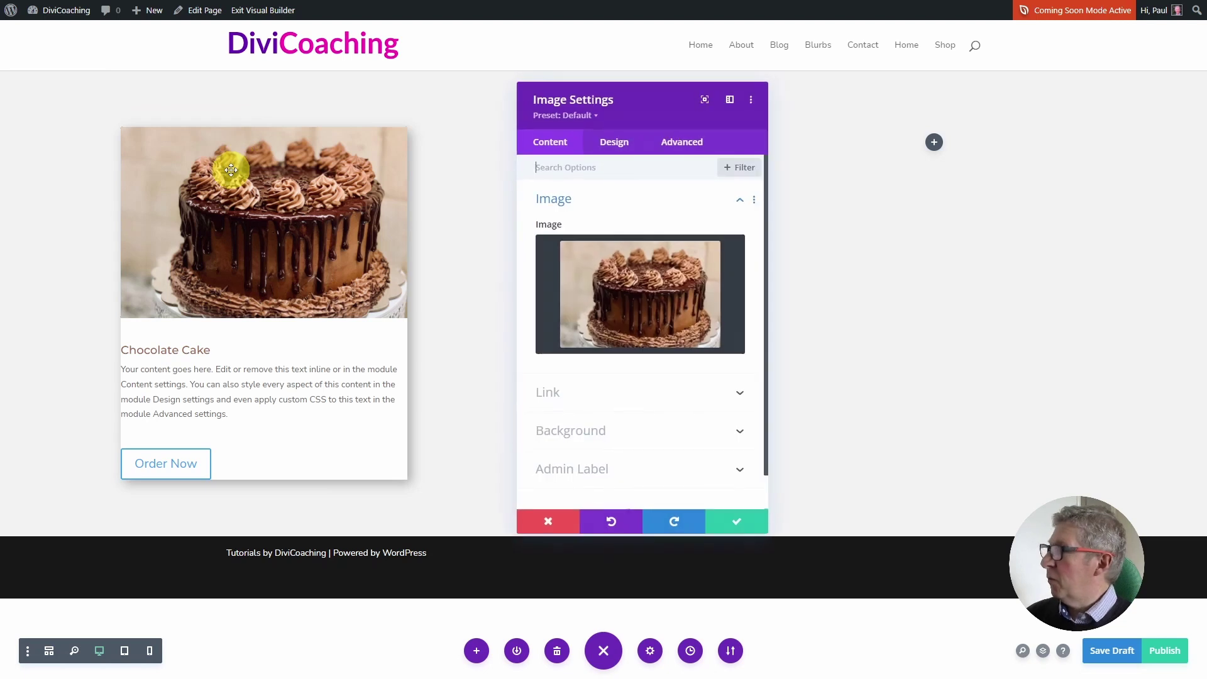
left_click(615, 148)
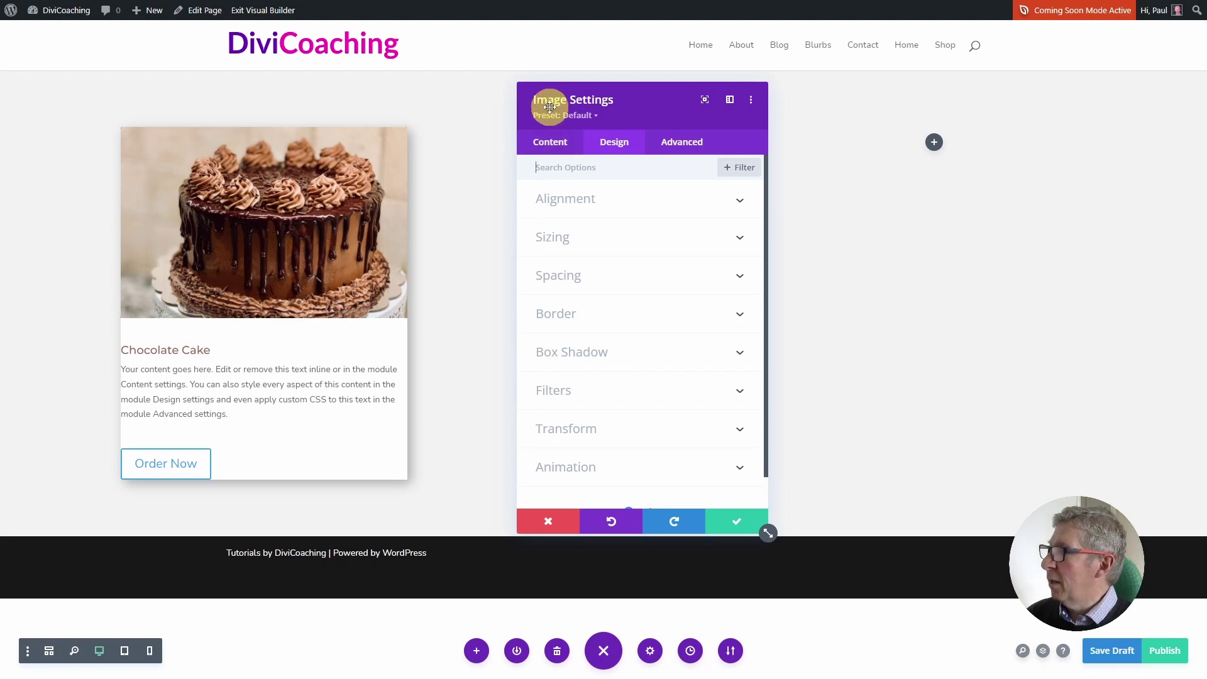
left_click(618, 140)
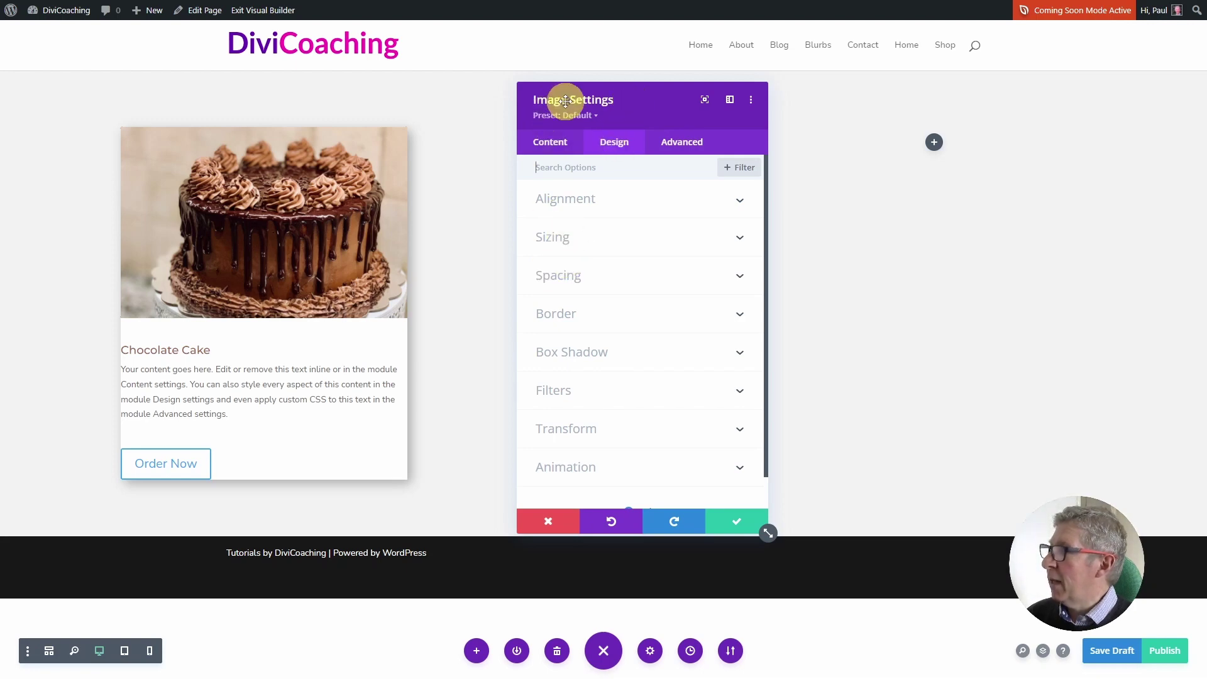
left_click(556, 274)
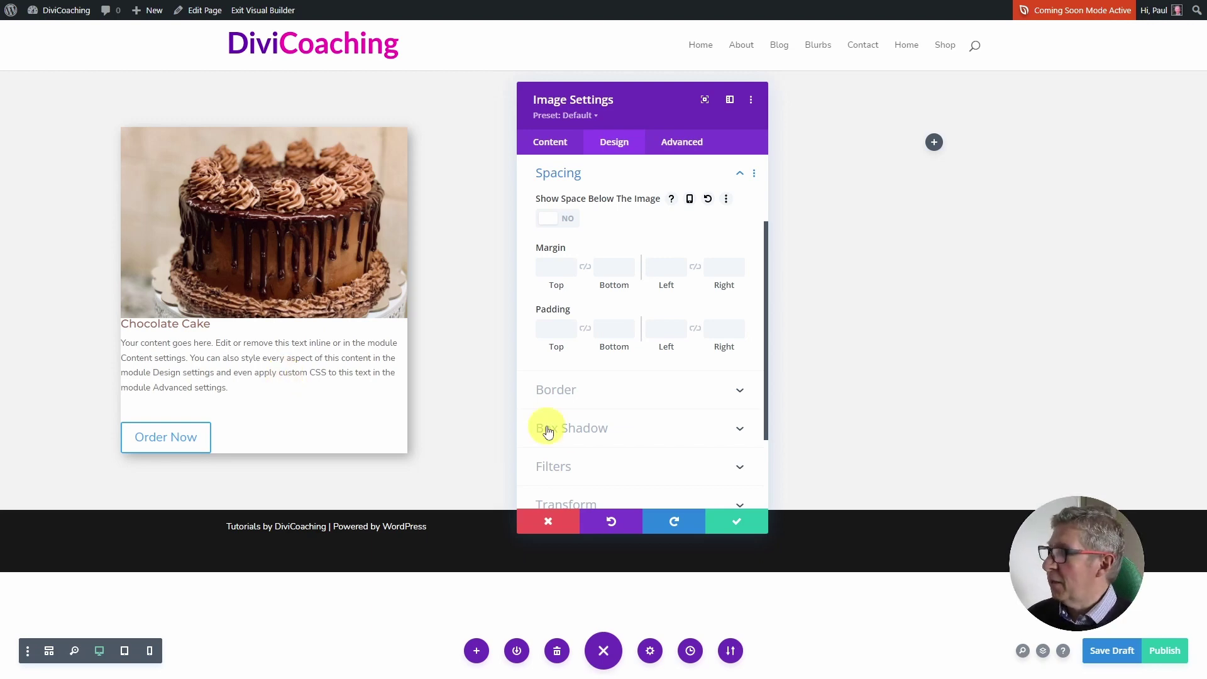
left_click(734, 524)
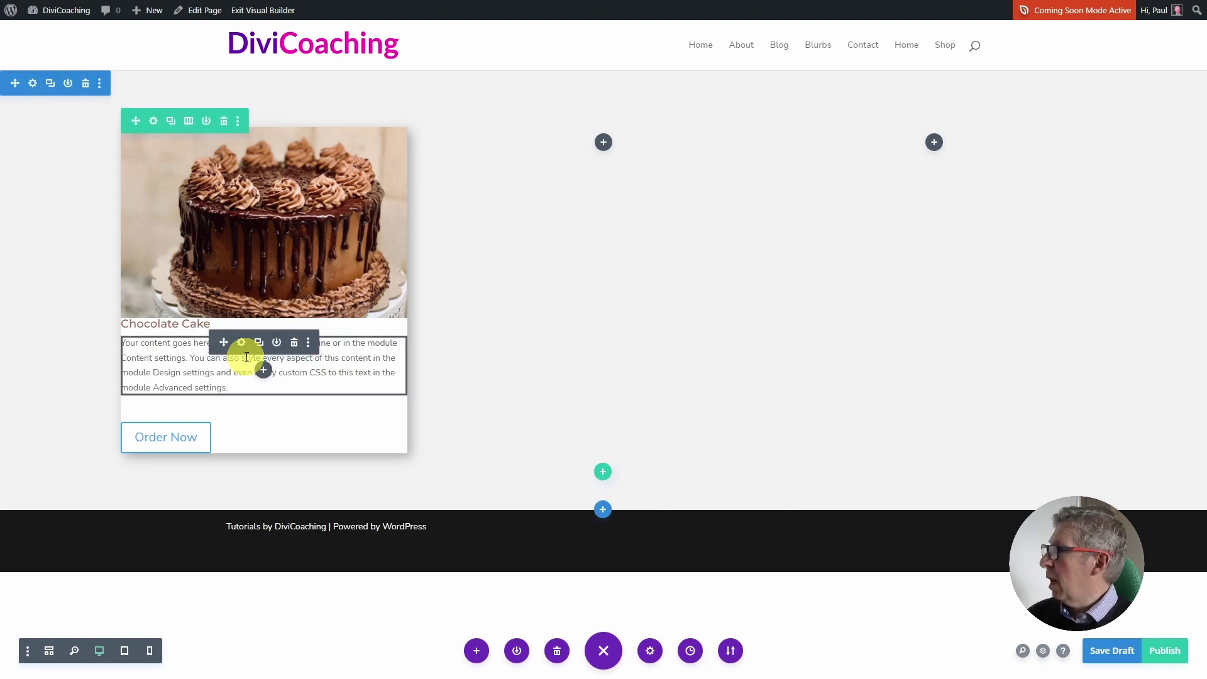
Step: Set the paragraph module's top and bottom margin and padding to 0px, and save it
left_click(243, 345)
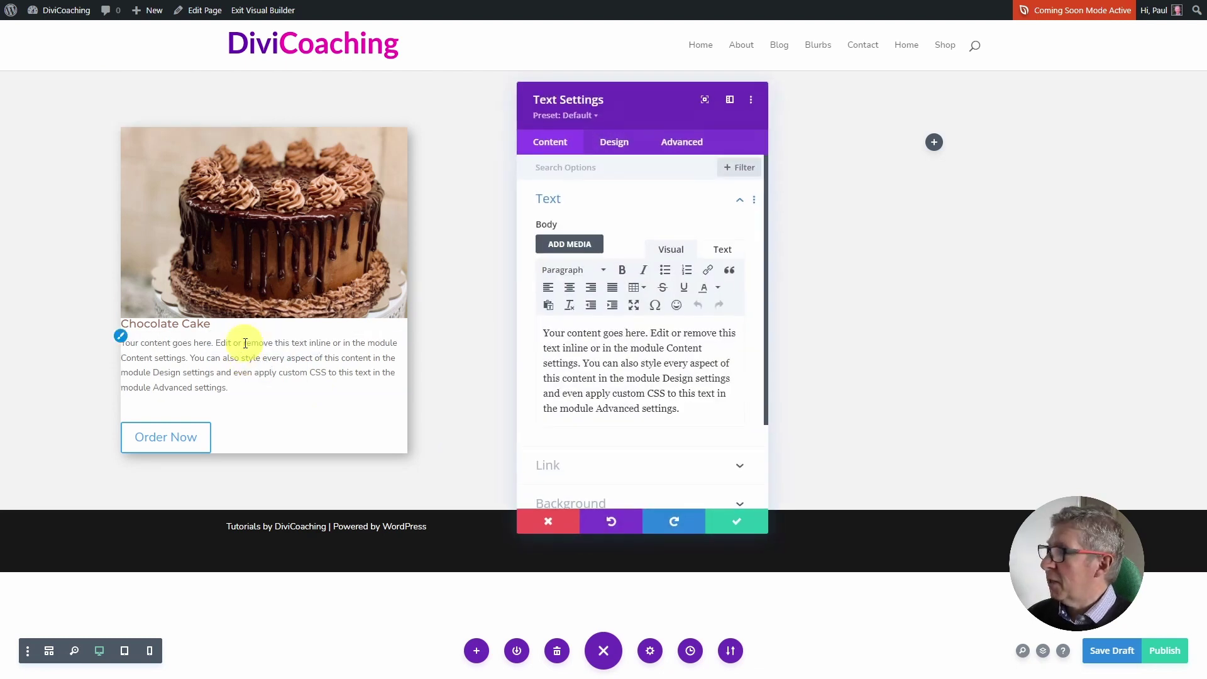
left_click(612, 153)
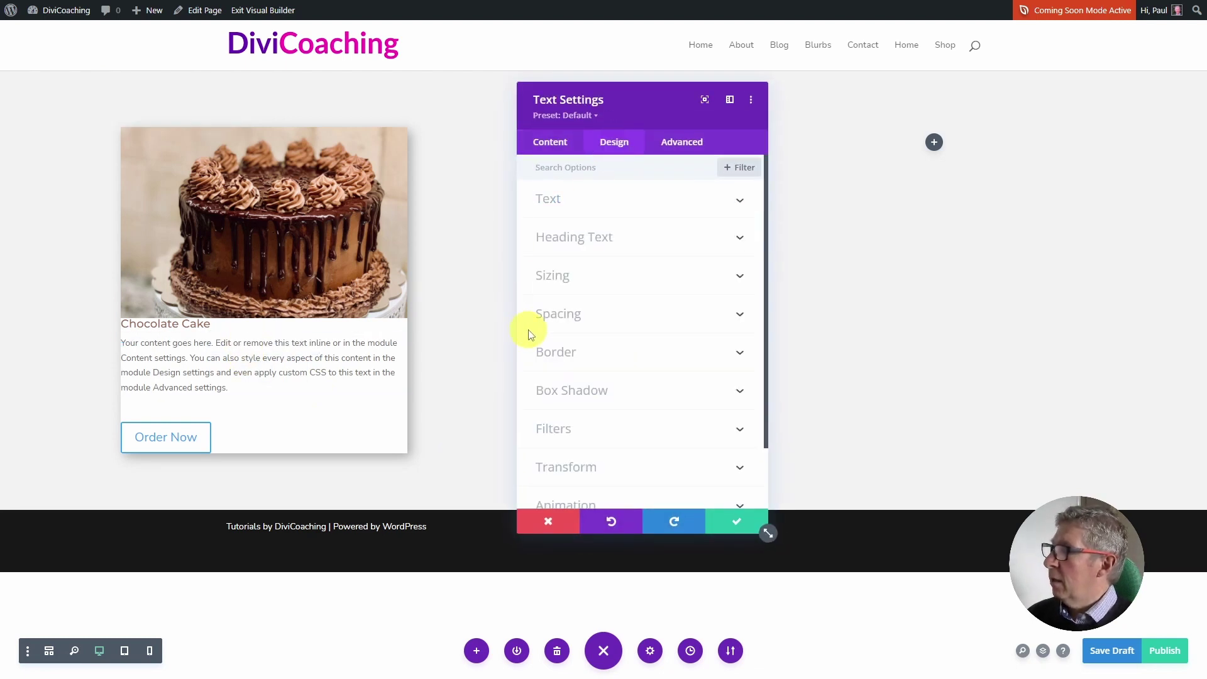
left_click(558, 315)
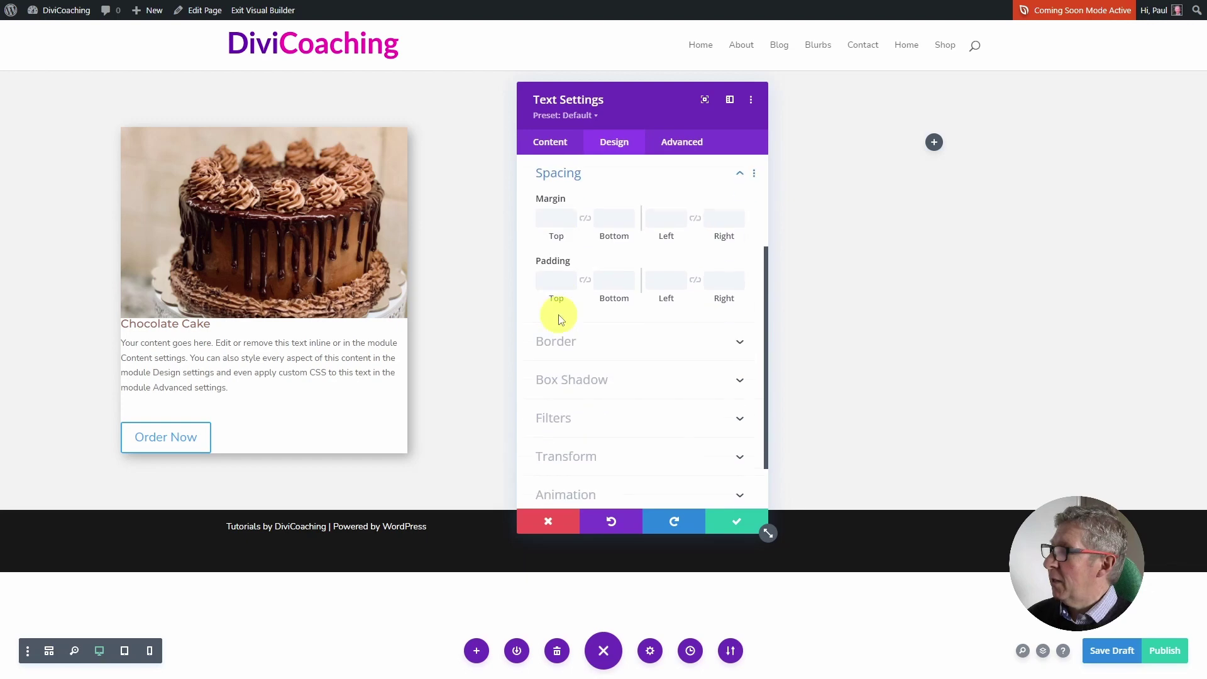
left_click(555, 220)
type("0")
left_click(611, 219)
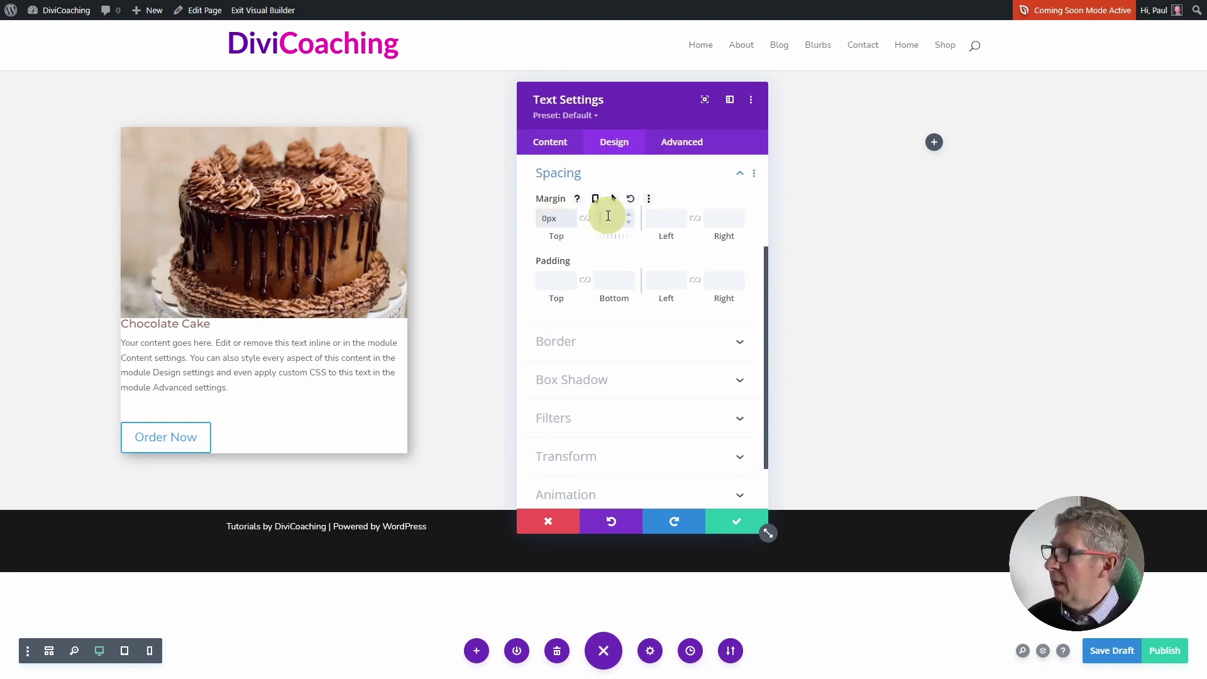
type("0")
left_click(548, 277)
type("0")
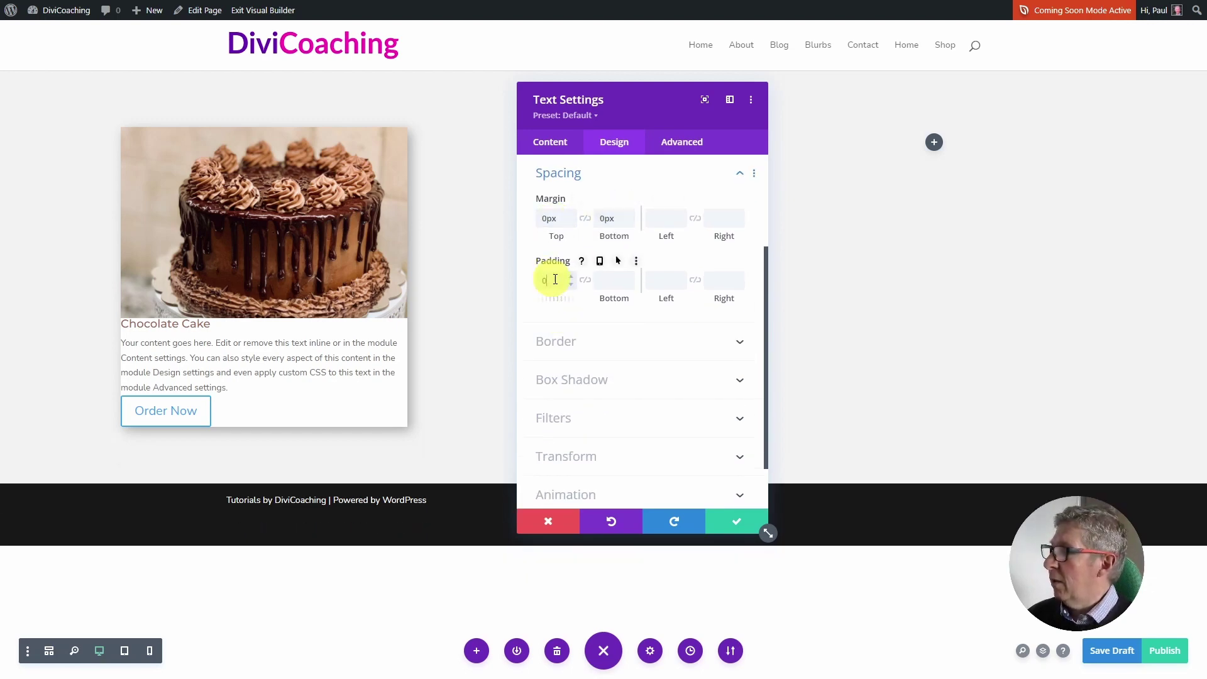
left_click(606, 280)
type("0")
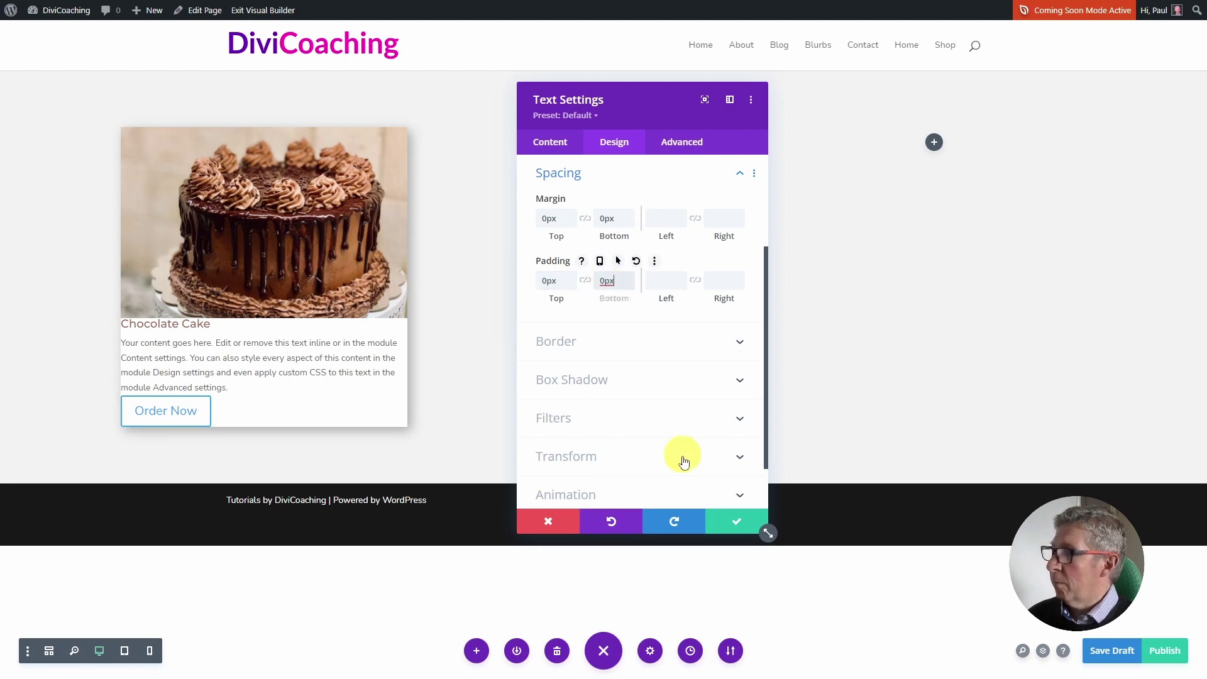
left_click(736, 521)
Step: Enable custom styles for the Order Now button, with white text and the dark brown saved swatch as background
left_click(243, 409)
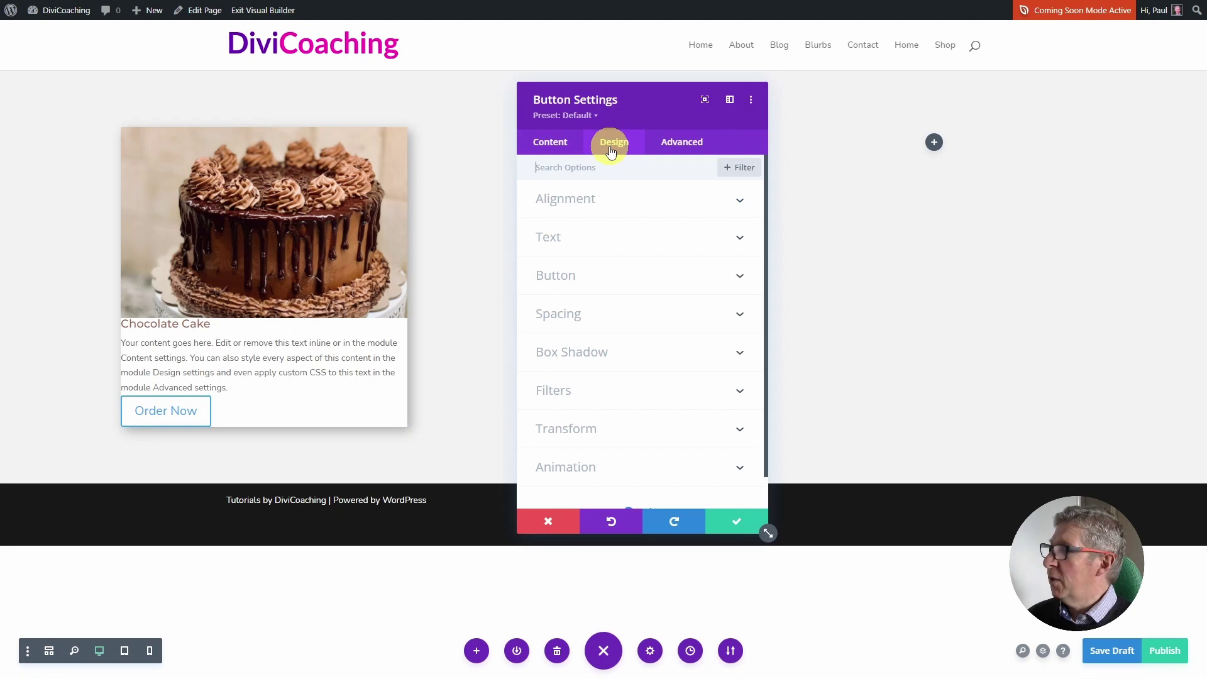
left_click(541, 278)
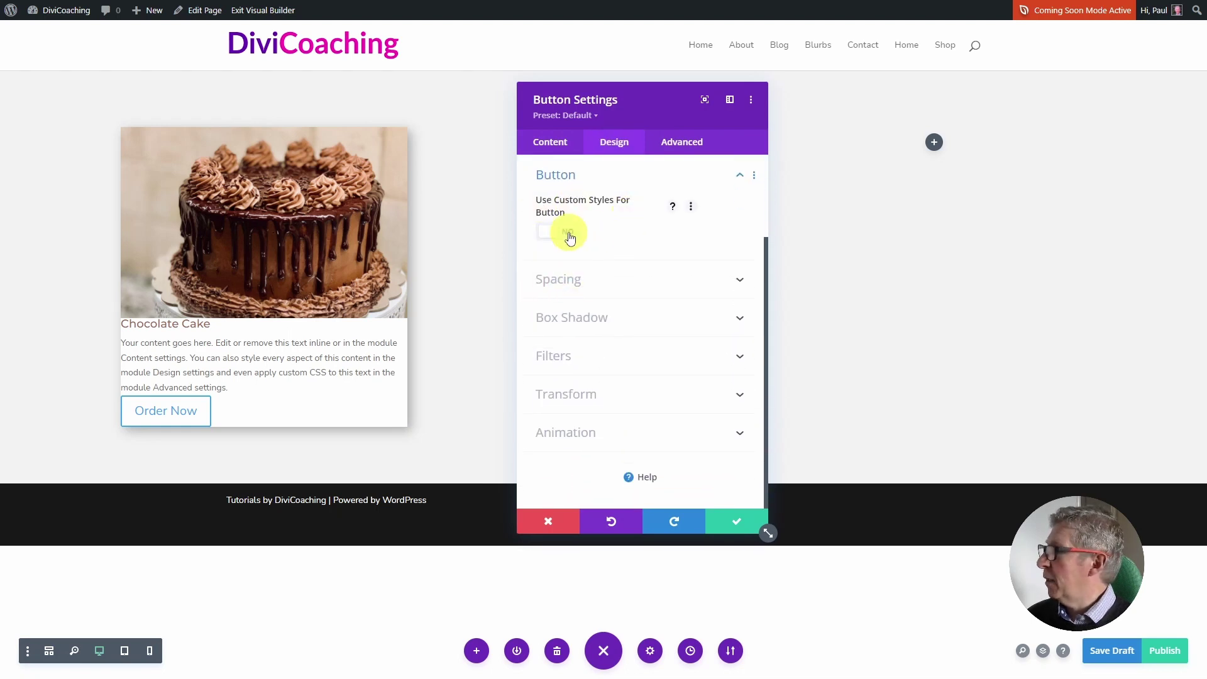
left_click(568, 234)
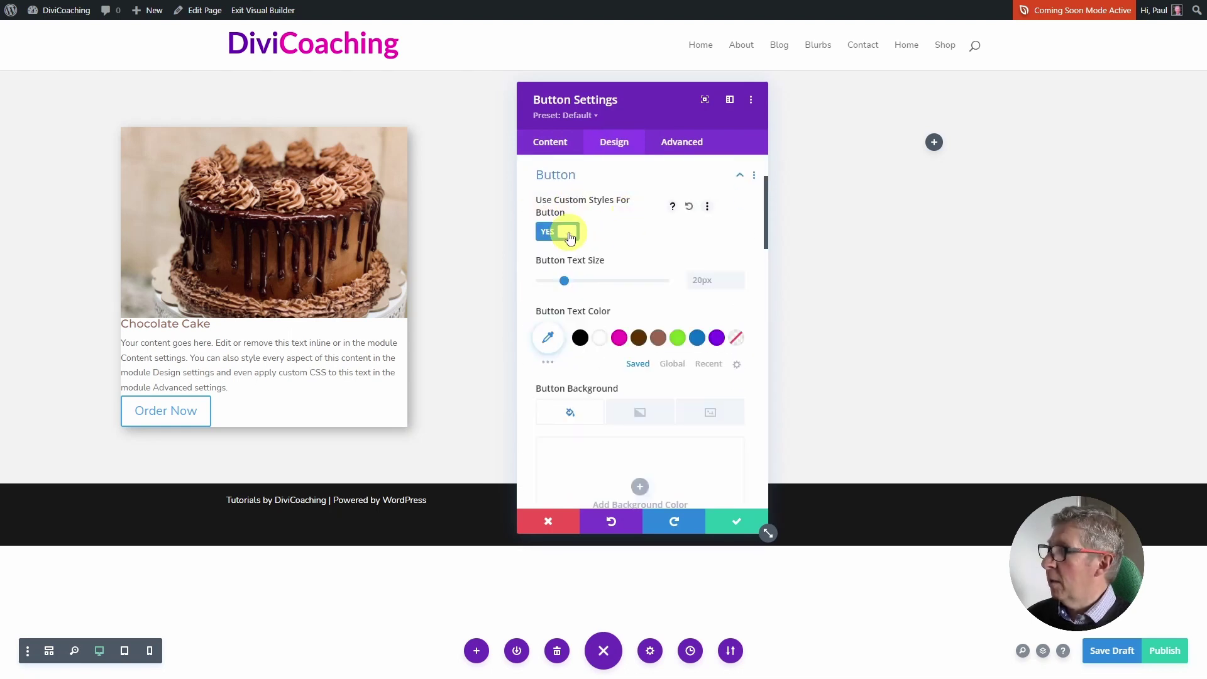
left_click(604, 340)
scroll(605, 342, "down", 3)
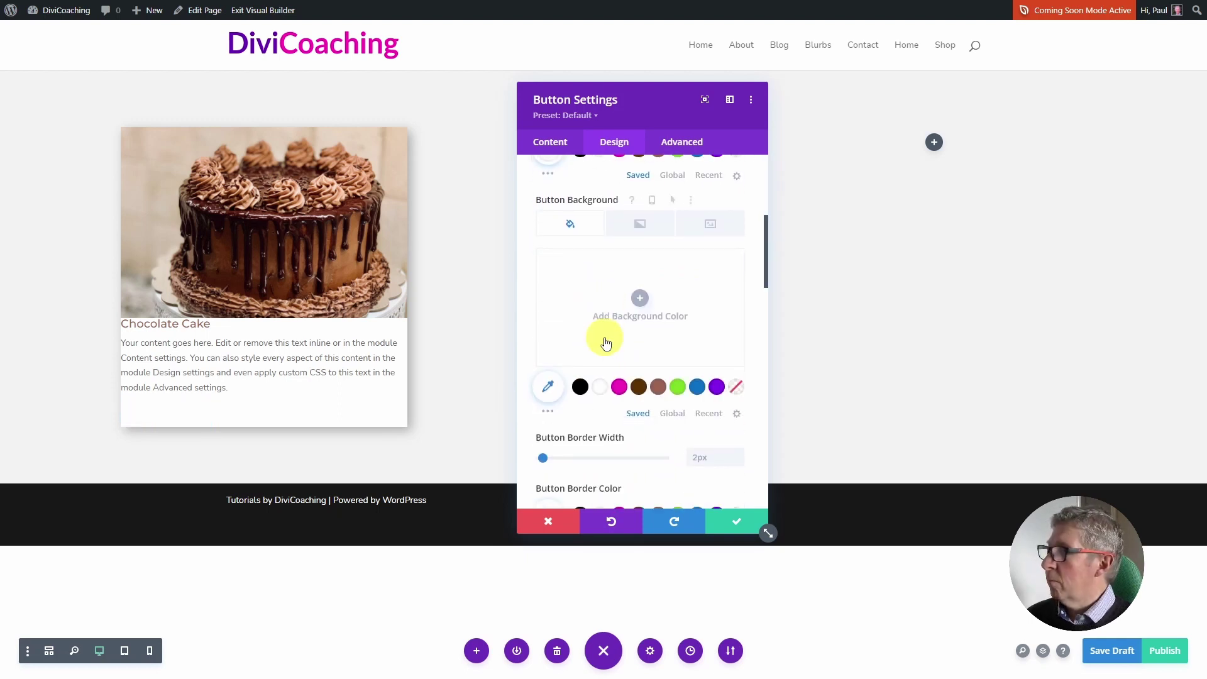
left_click(639, 389)
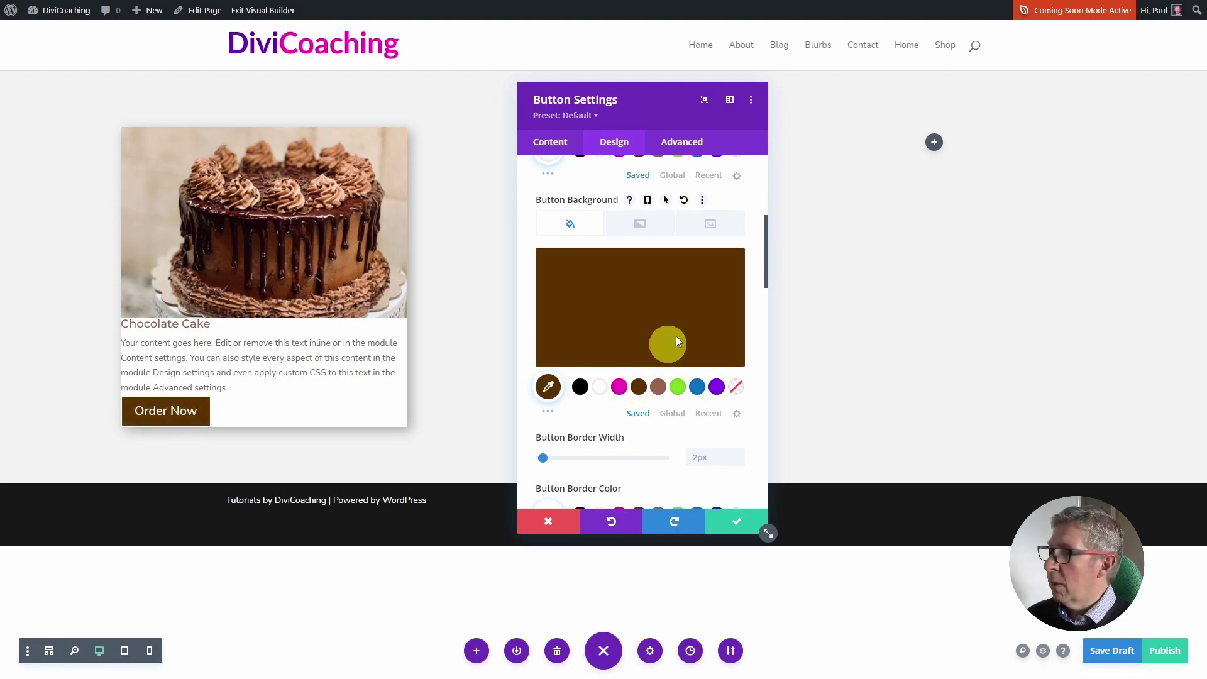
Step: Set the Order Now button's border width to 0px and turn off its button icon
scroll(685, 332, "down", 3)
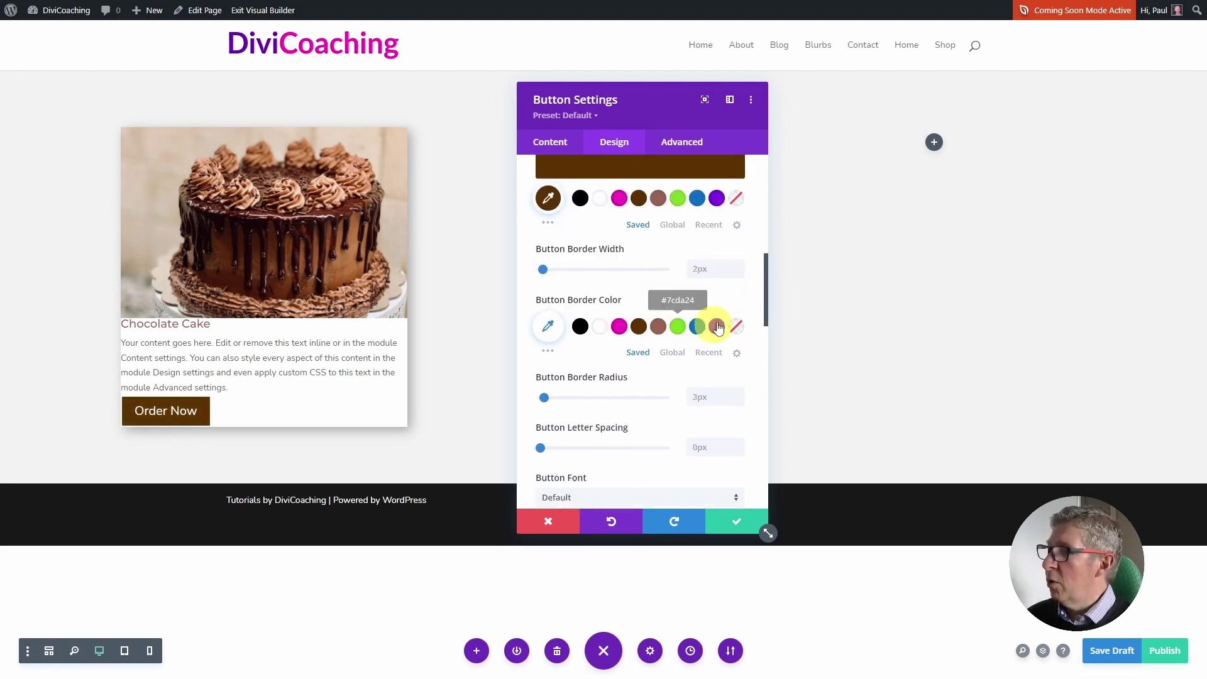
left_click(739, 274)
left_click(739, 275)
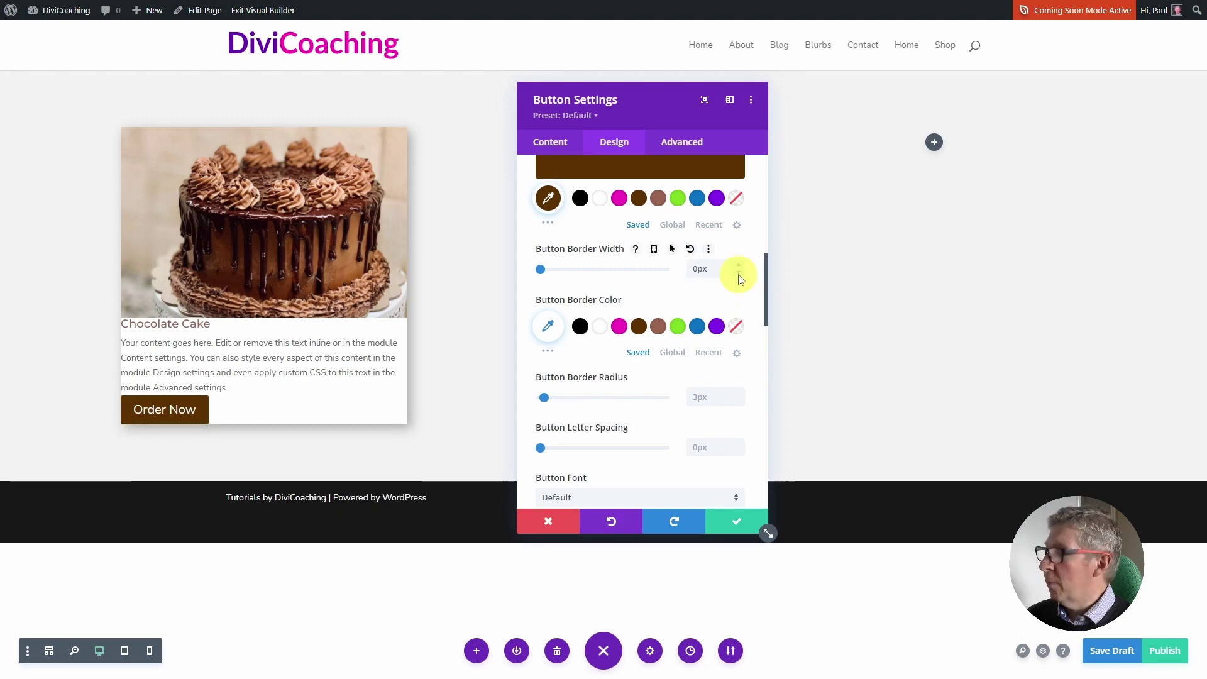
scroll(735, 275, "up", 5)
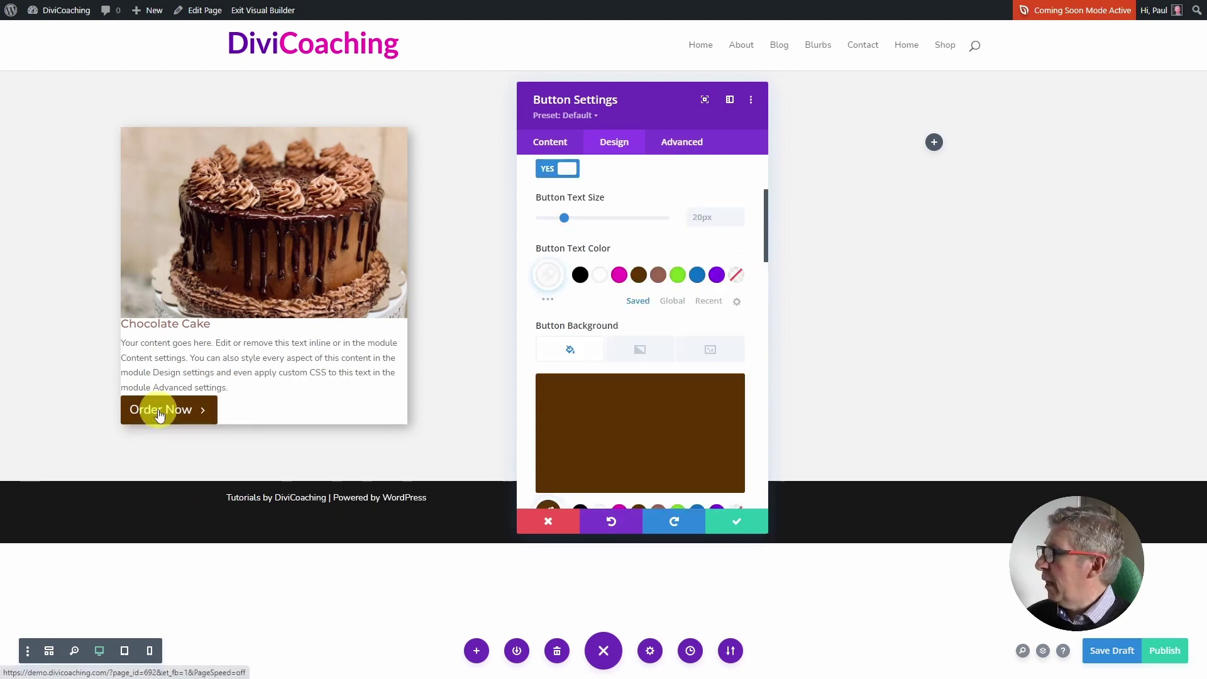
scroll(620, 321, "down", 7)
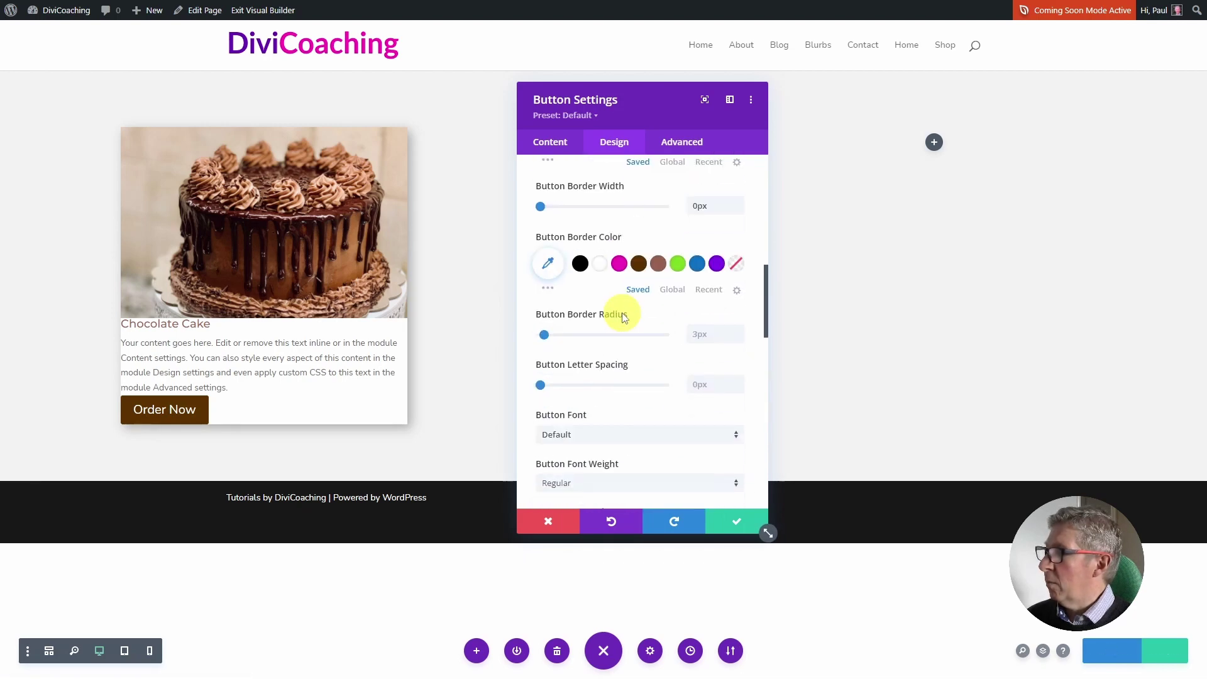
scroll(623, 317, "down", 4)
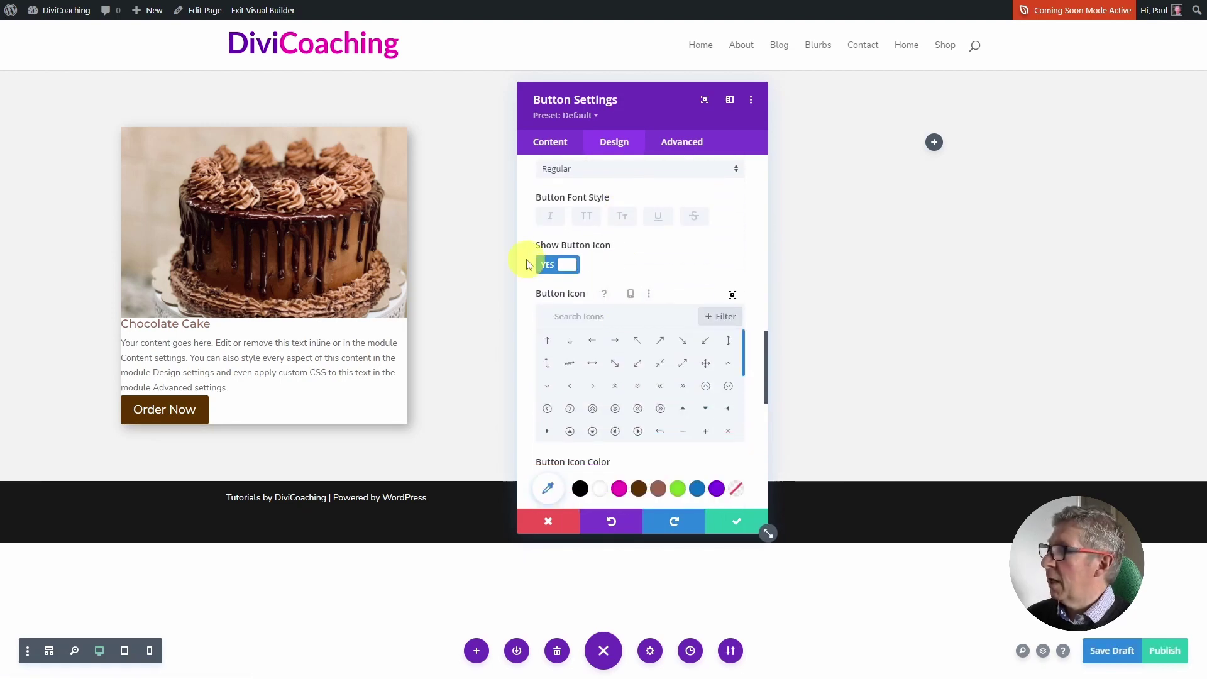
left_click(547, 264)
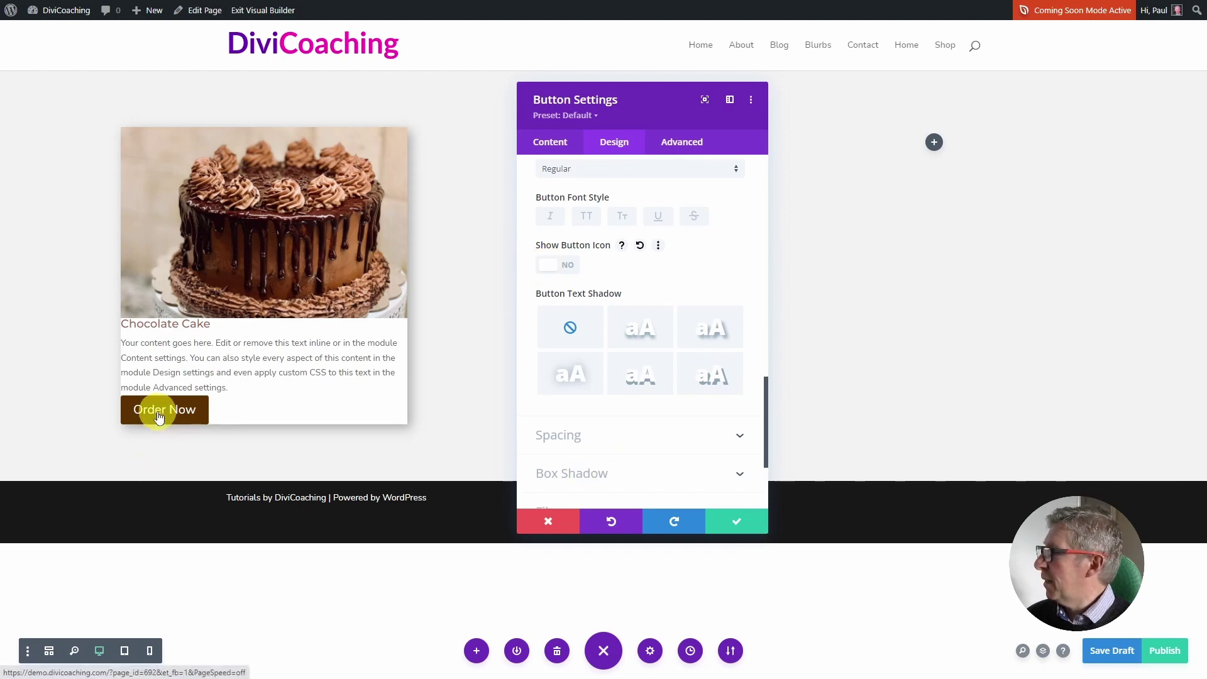
Step: Give the Order Now button a hover-state background of lighter brown #9b6552, and compare it with the desktop state
scroll(673, 376, "up", 8)
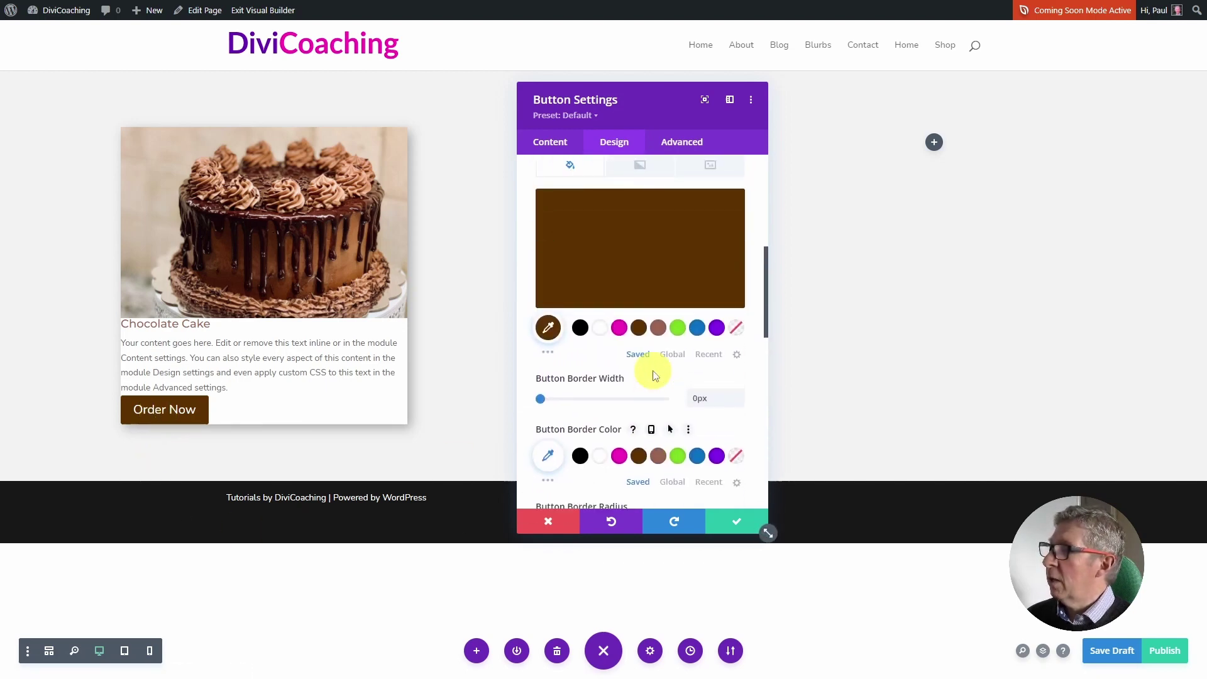
scroll(653, 375, "up", 2)
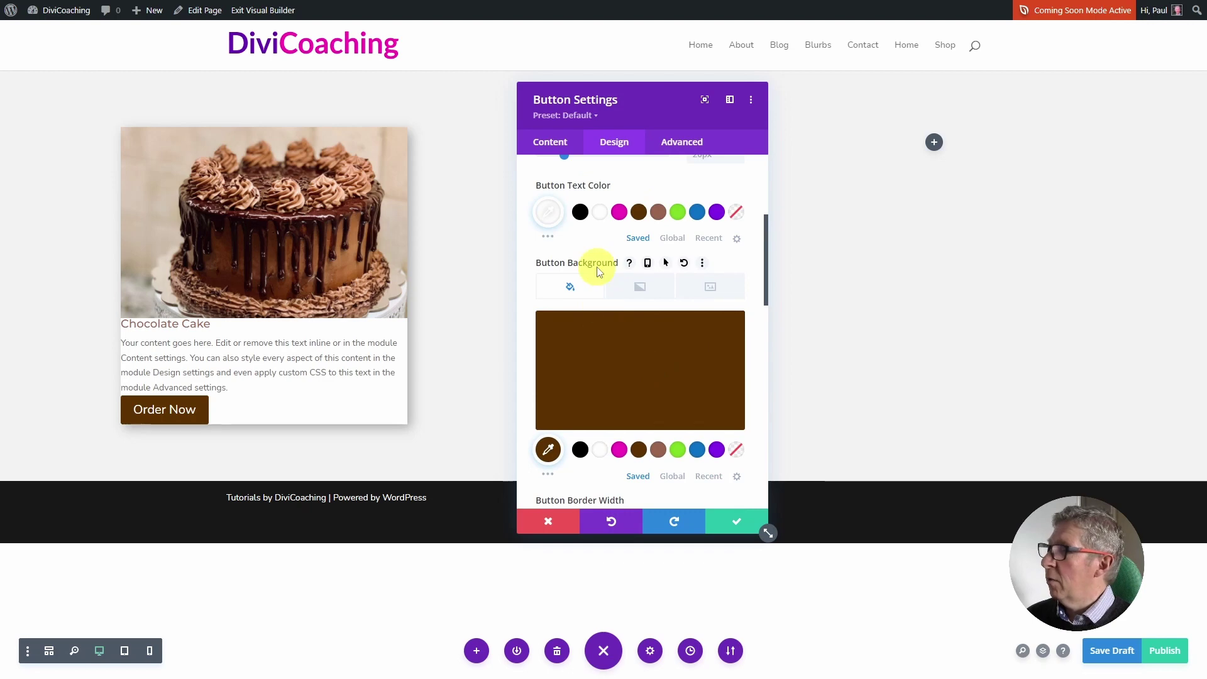
left_click(667, 264)
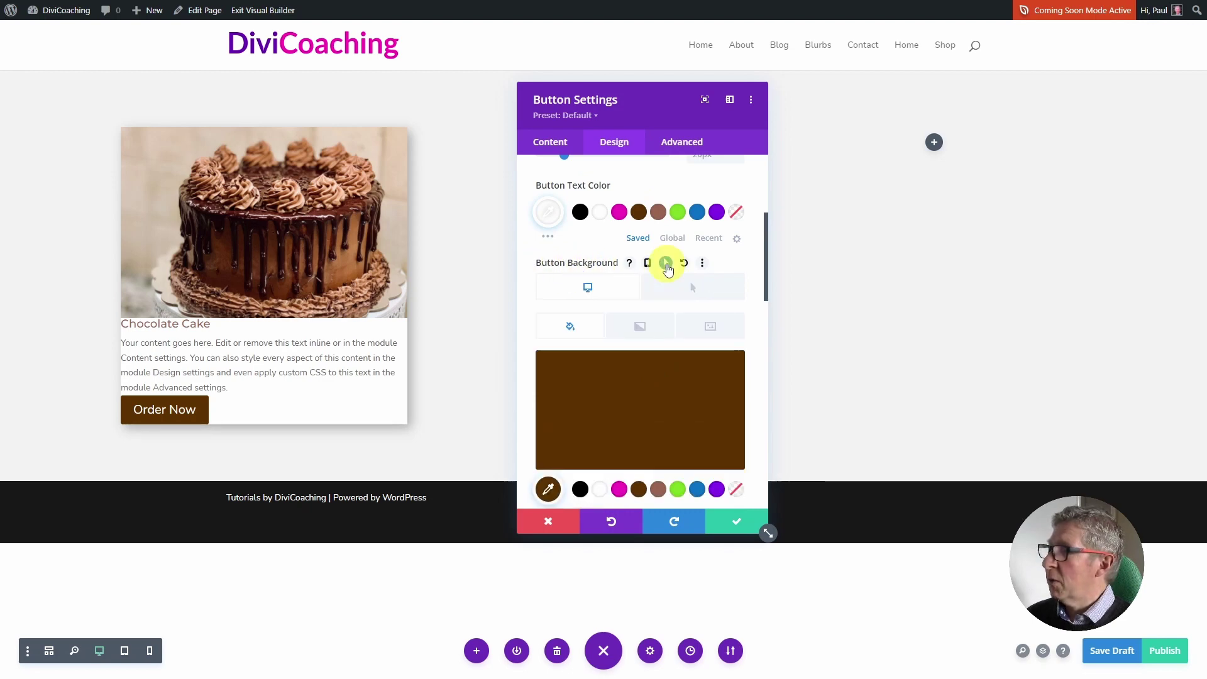
left_click(685, 291)
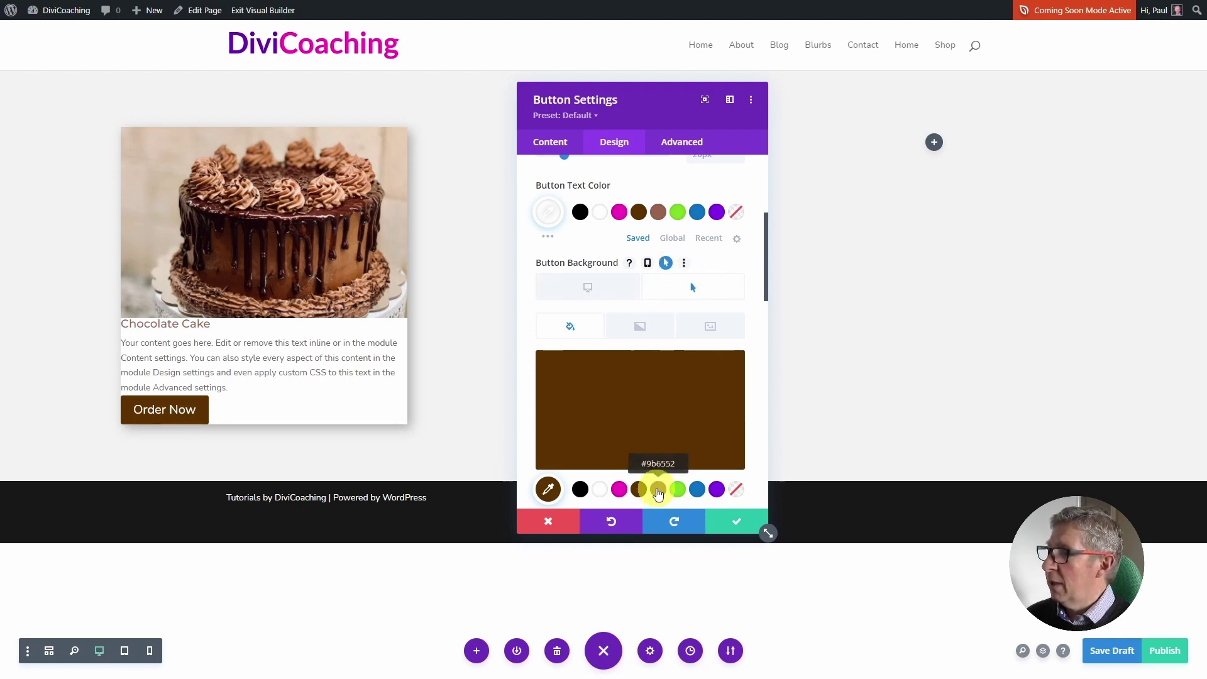
left_click(658, 490)
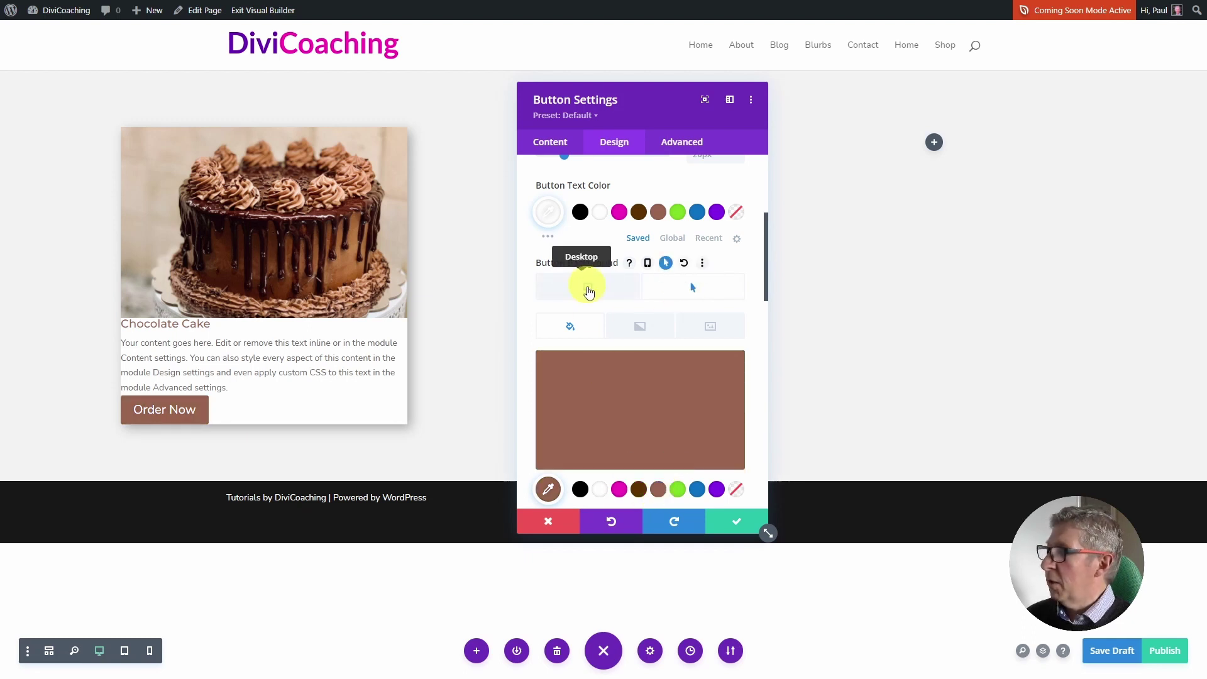
left_click(588, 290)
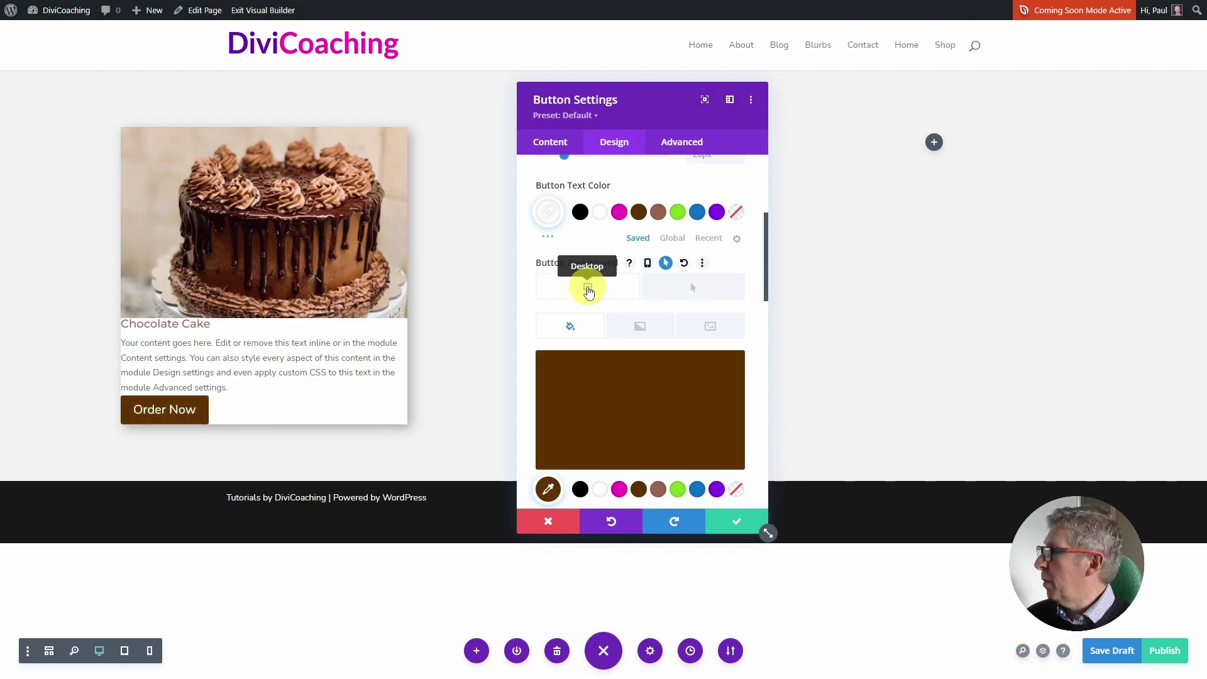
left_click(694, 289)
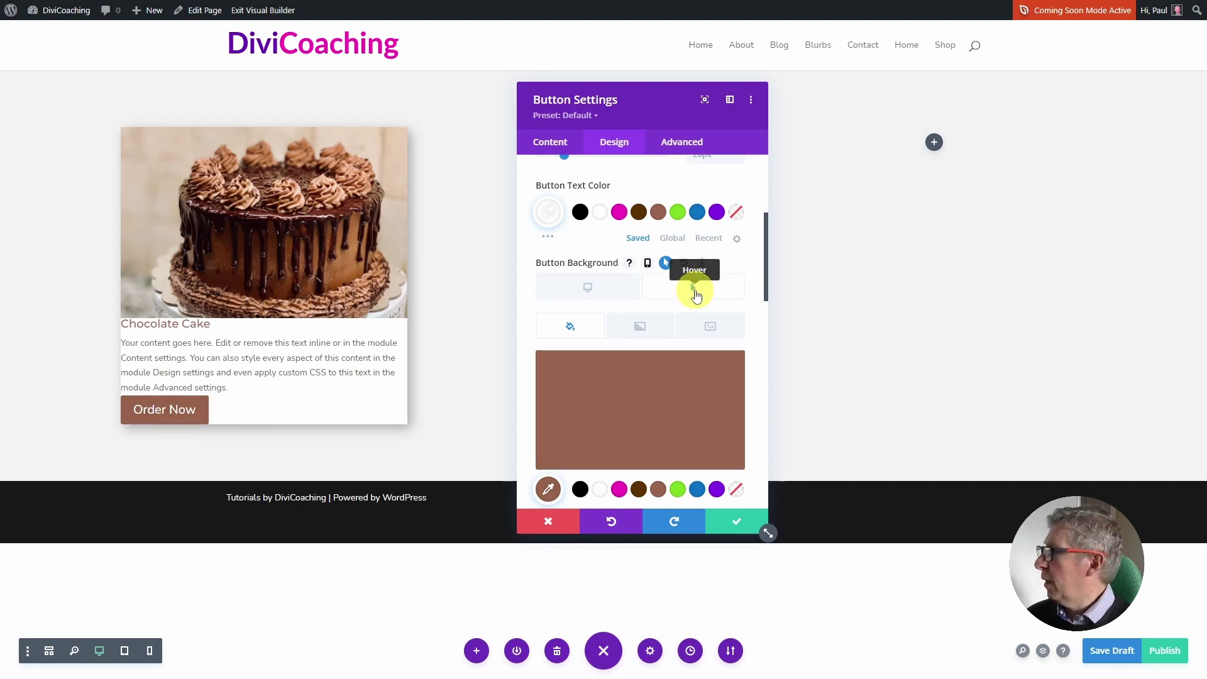
left_click(584, 288)
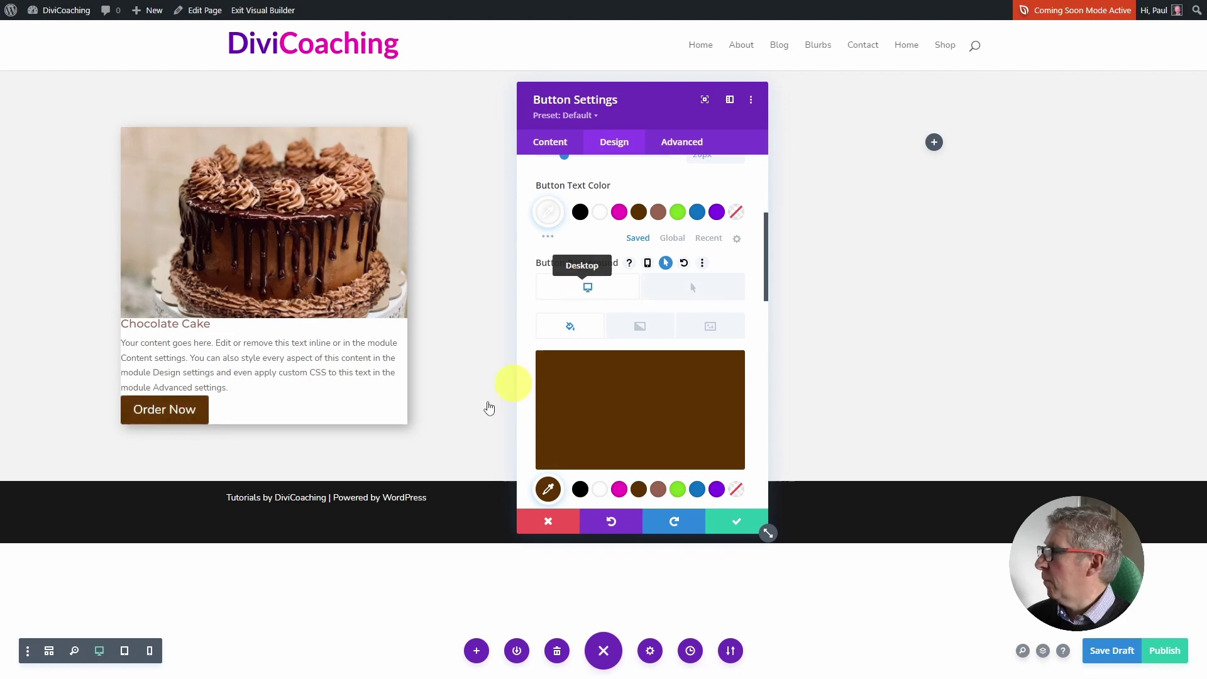
Step: Set the Order Now button's font to Montserrat
scroll(590, 374, "down", 3)
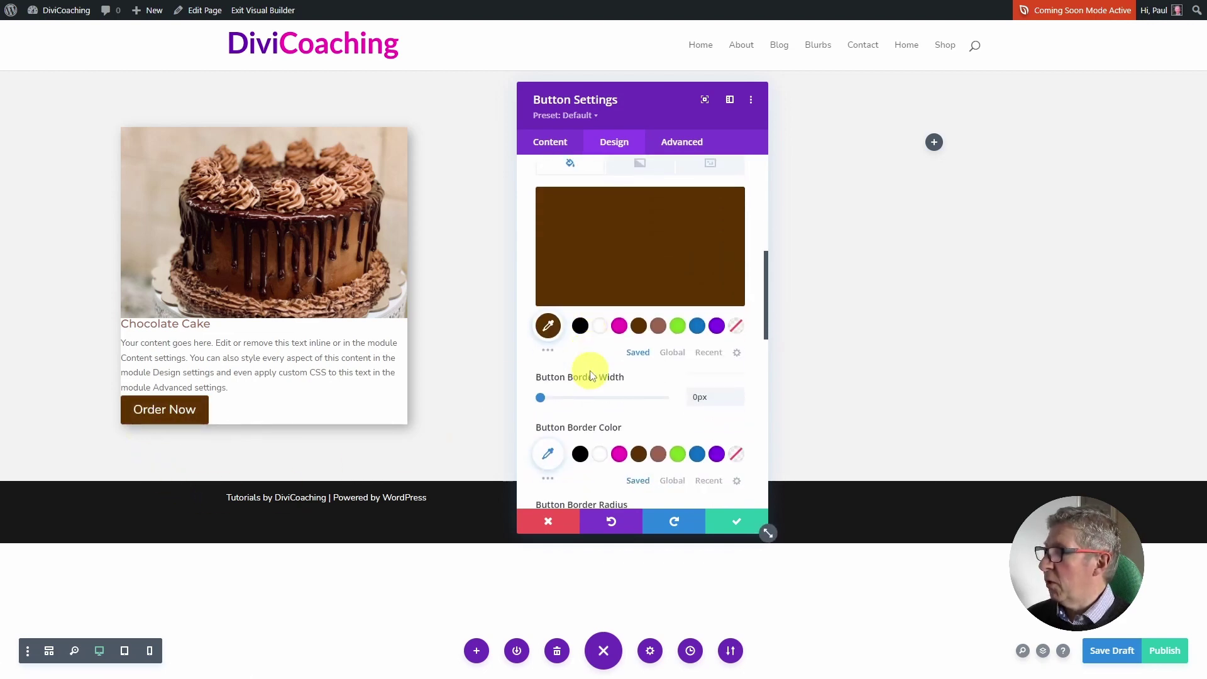
scroll(590, 375, "down", 5)
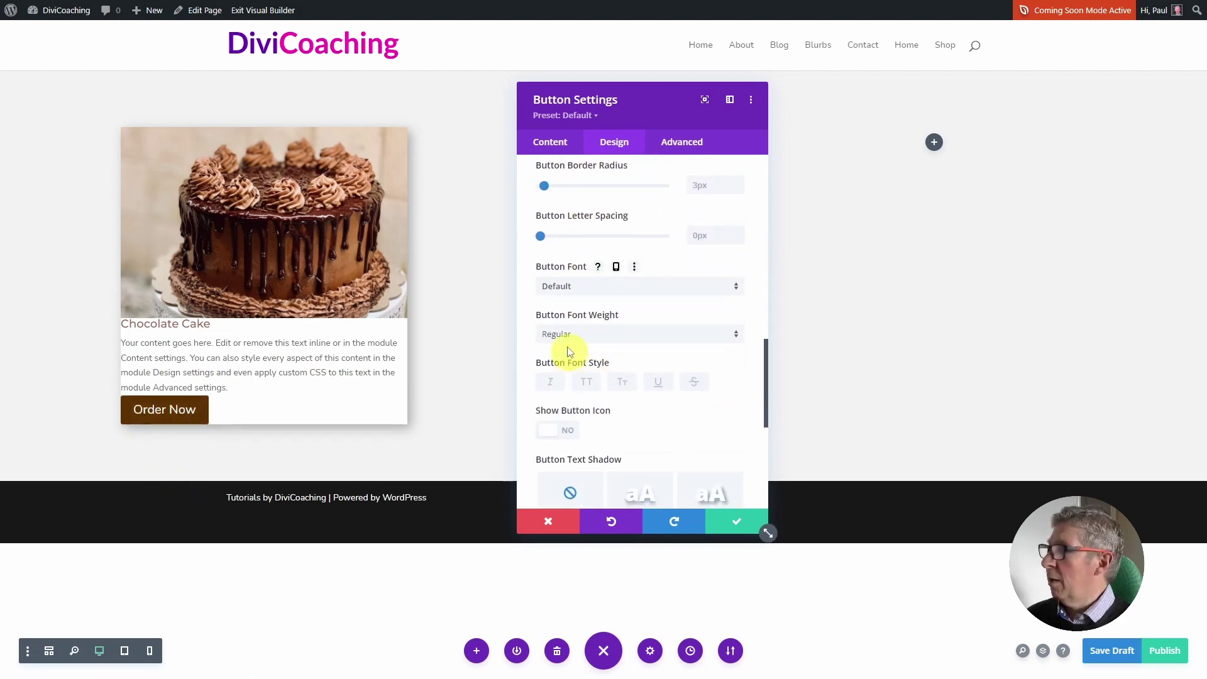
left_click(560, 288)
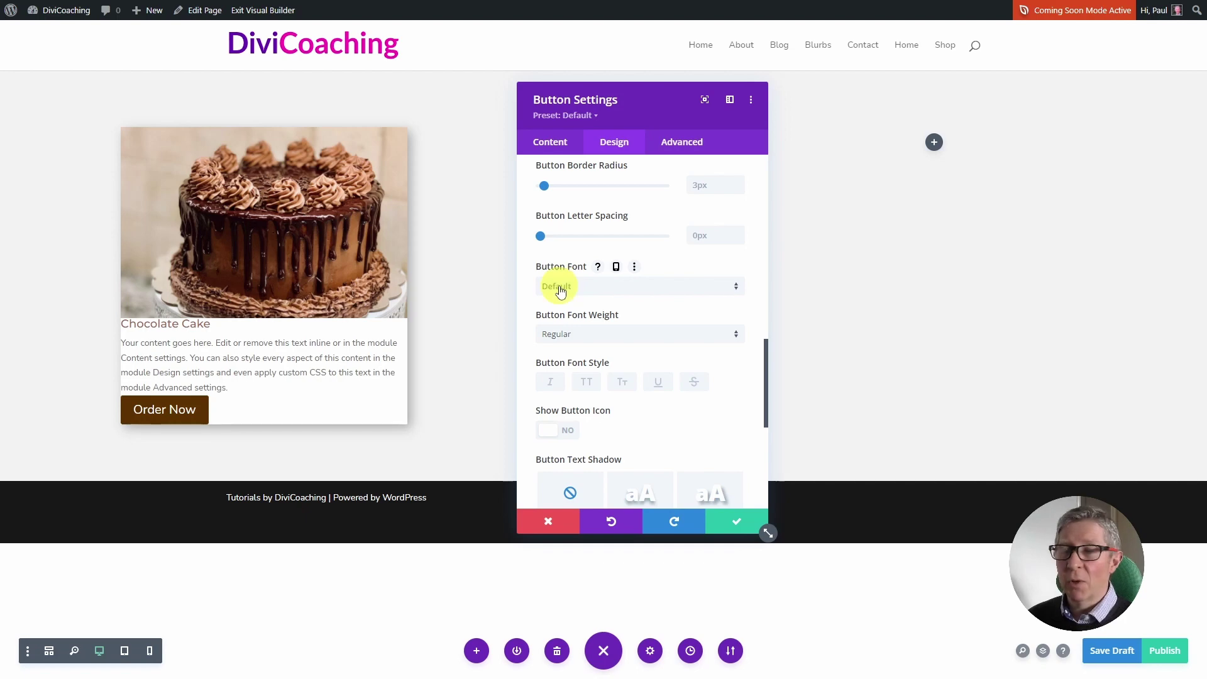
left_click(572, 58)
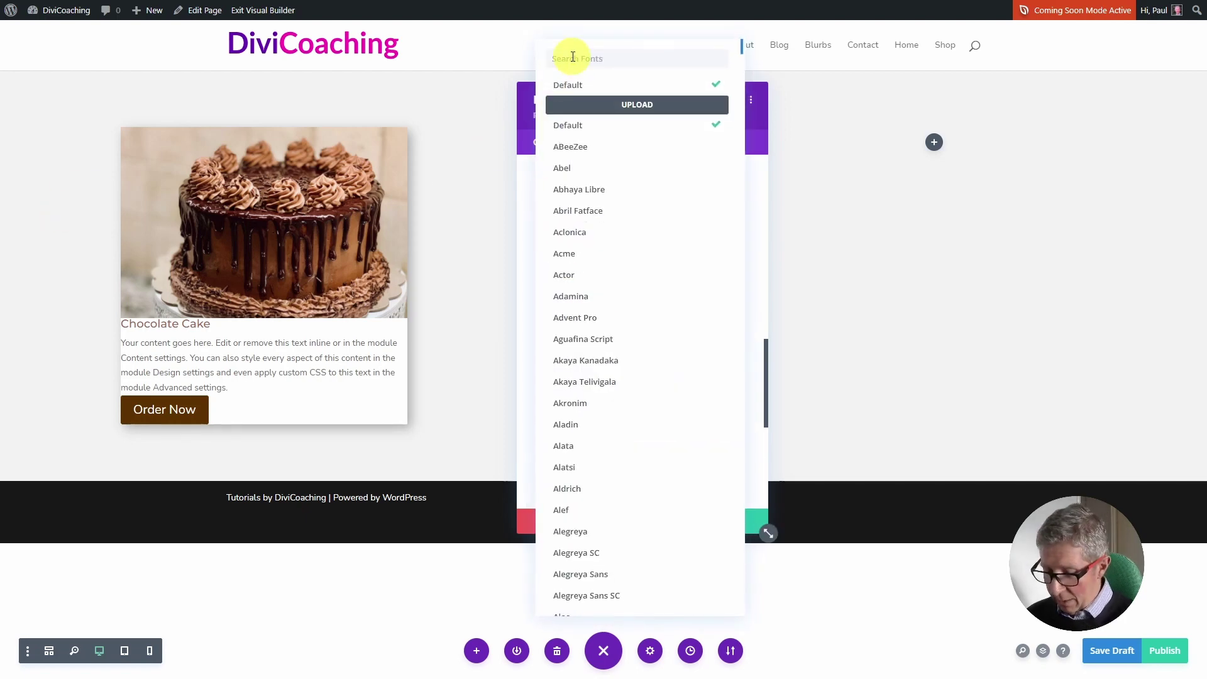
type("mont")
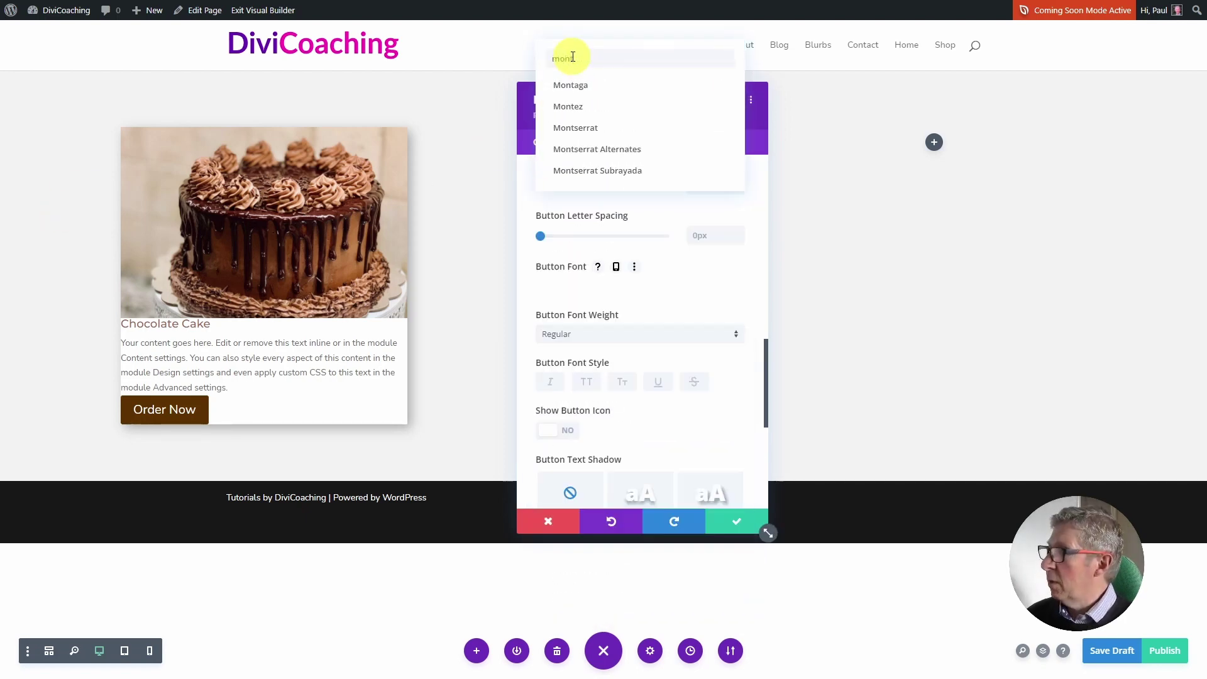
left_click(566, 127)
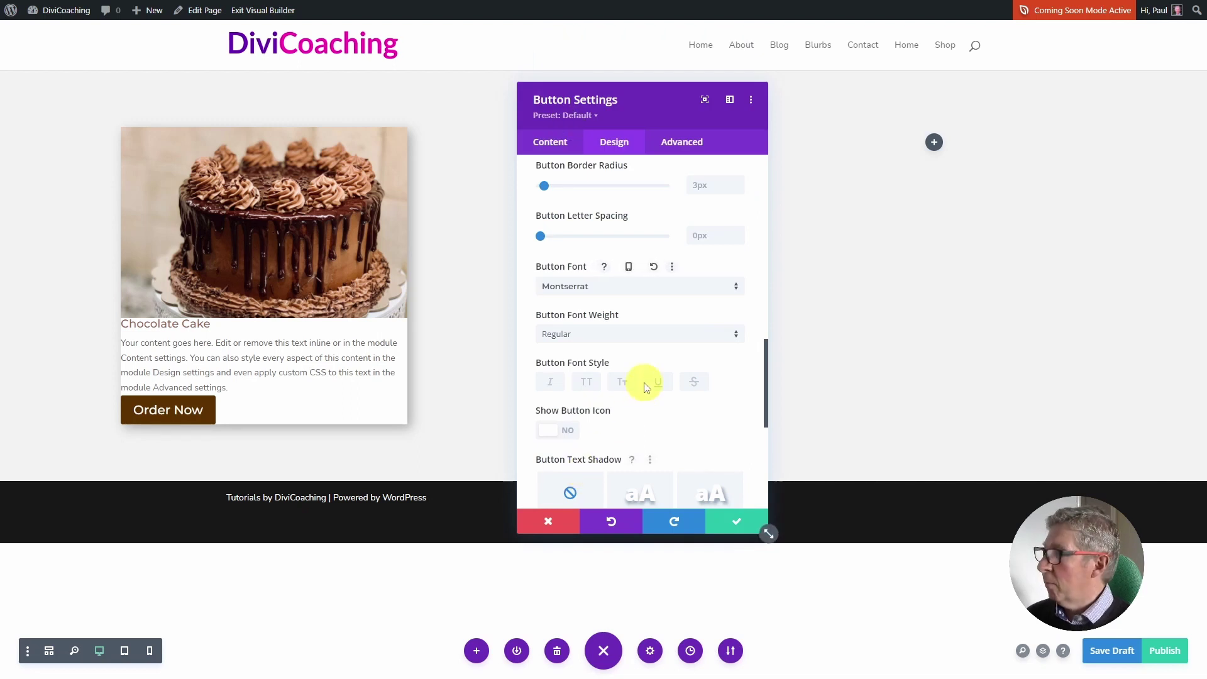
Step: Set the Order Now button's font weight to Semi Bold and its font style to uppercase
left_click(588, 339)
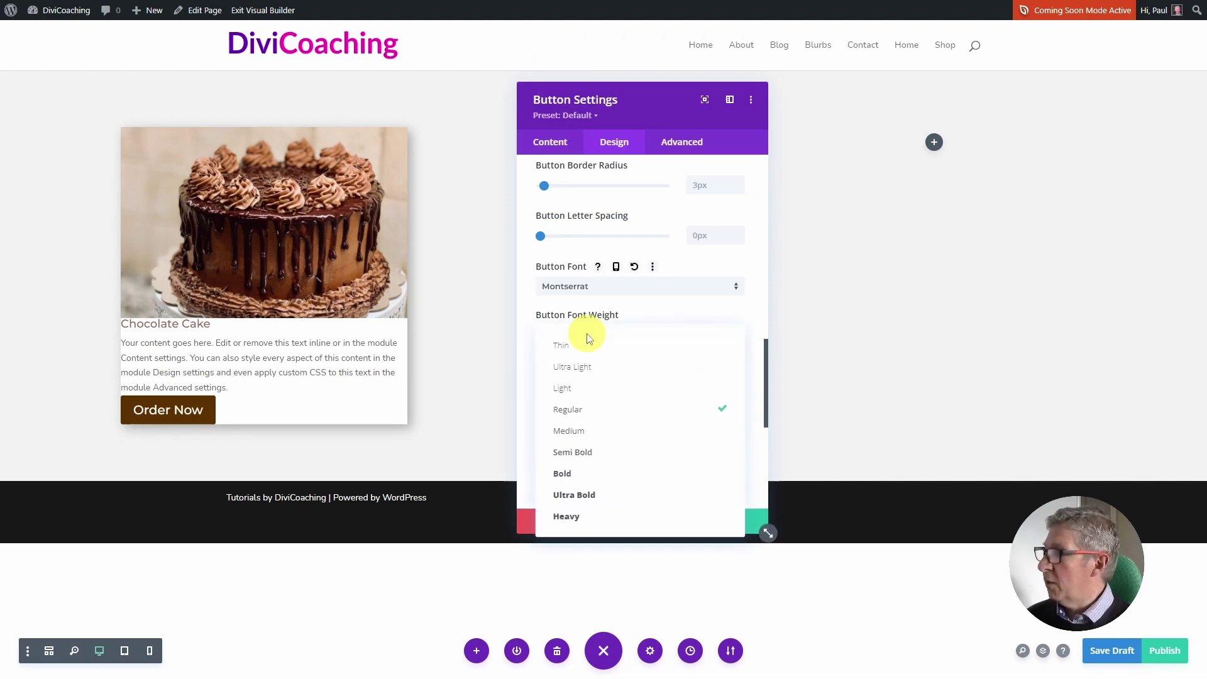
left_click(568, 452)
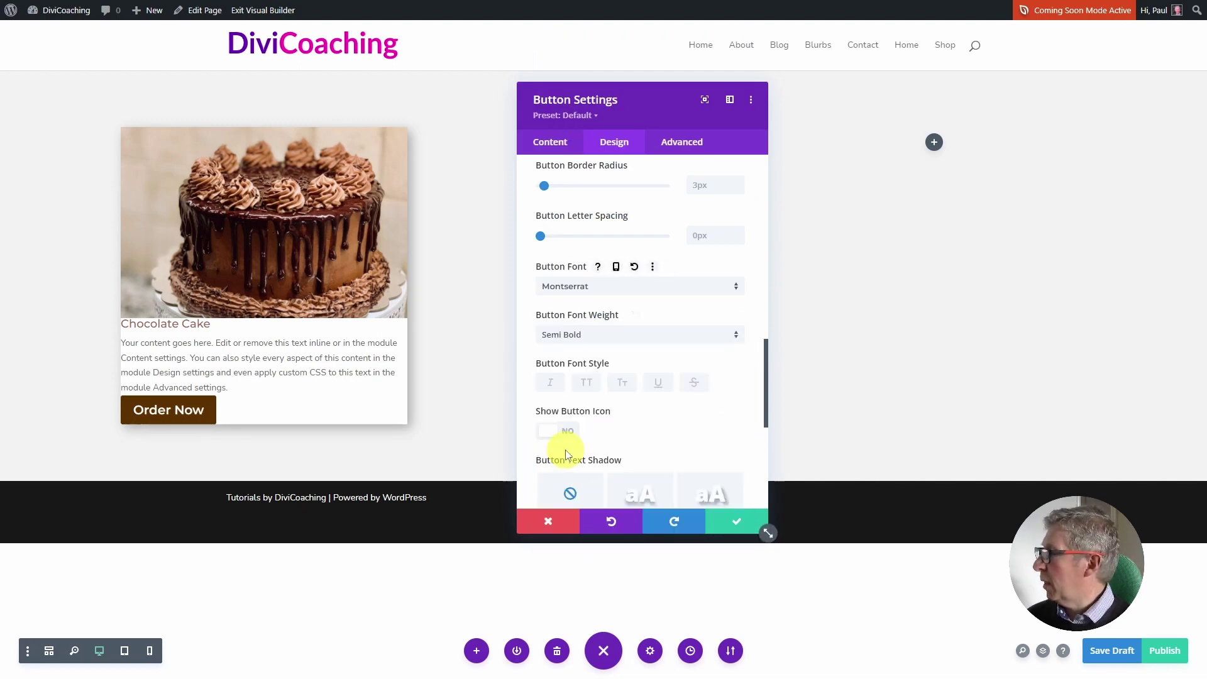
left_click(585, 384)
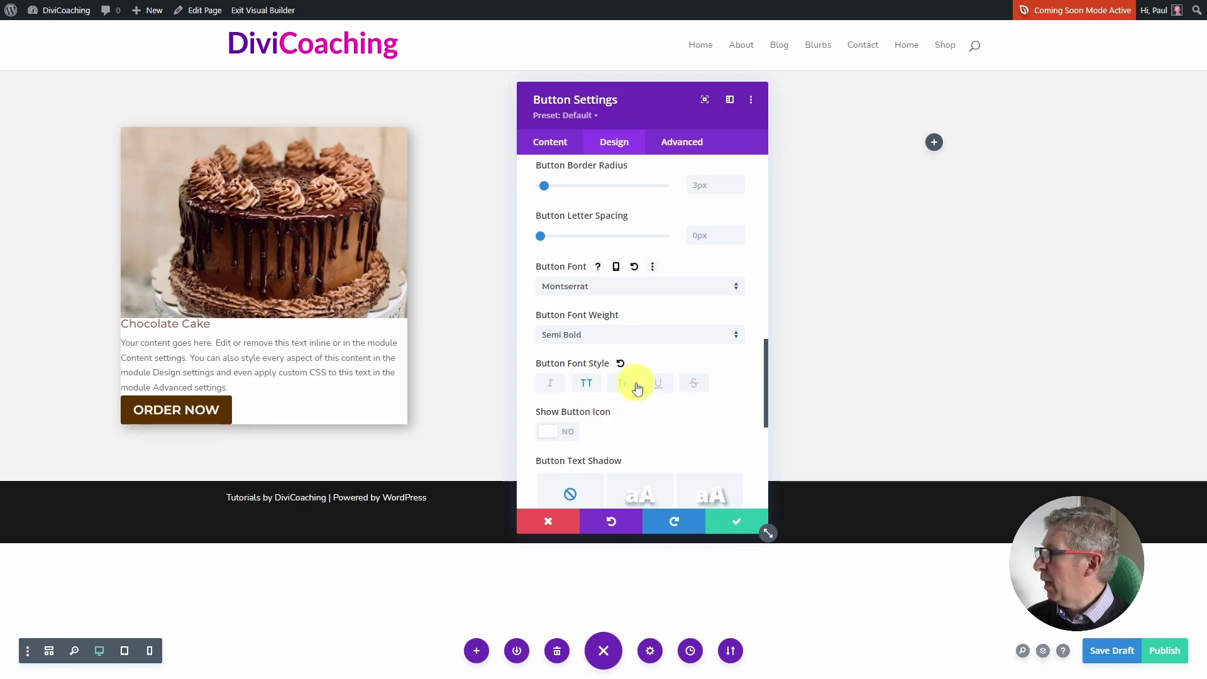
Step: Set the Order Now button's letter spacing to 2px
scroll(636, 386, "down", 4)
scroll(636, 386, "down", 2)
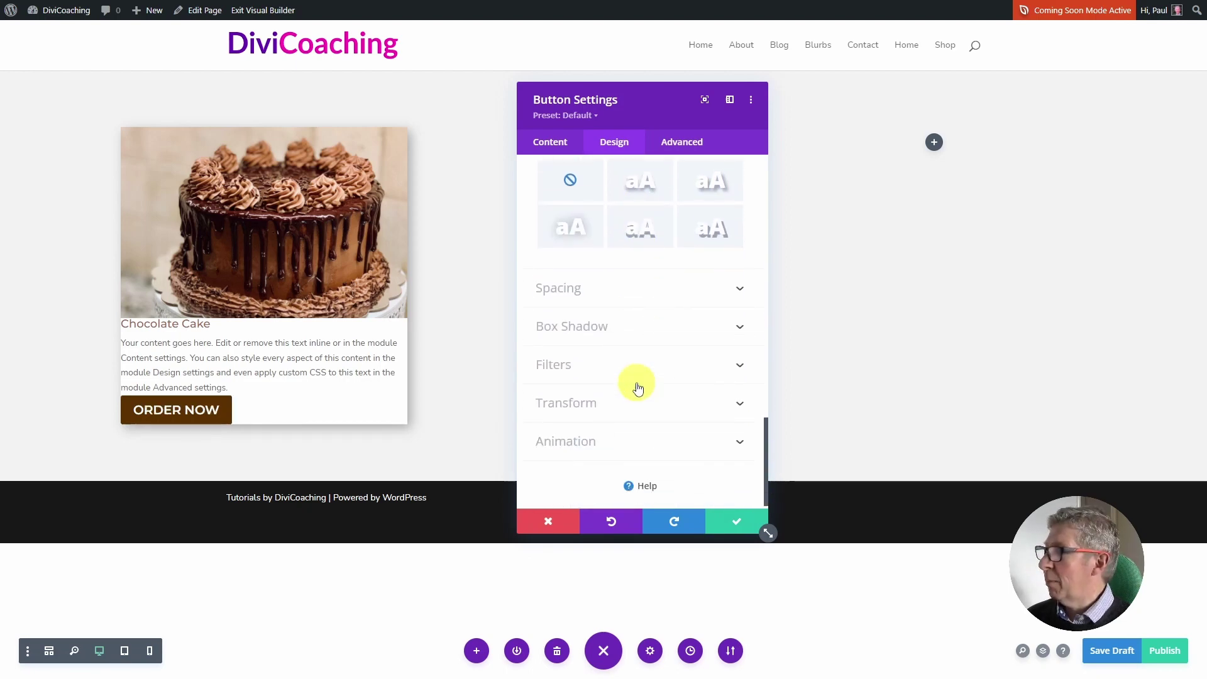
scroll(636, 384, "up", 5)
scroll(639, 305, "up", 3)
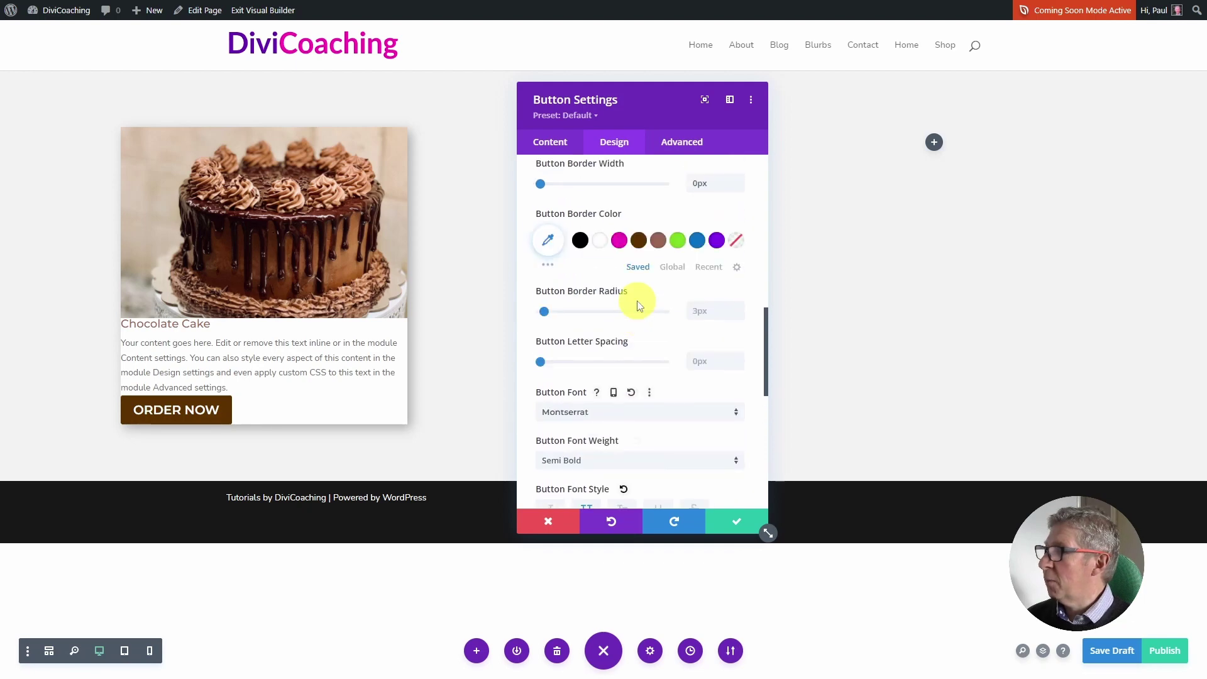
left_click(742, 362)
key("Up")
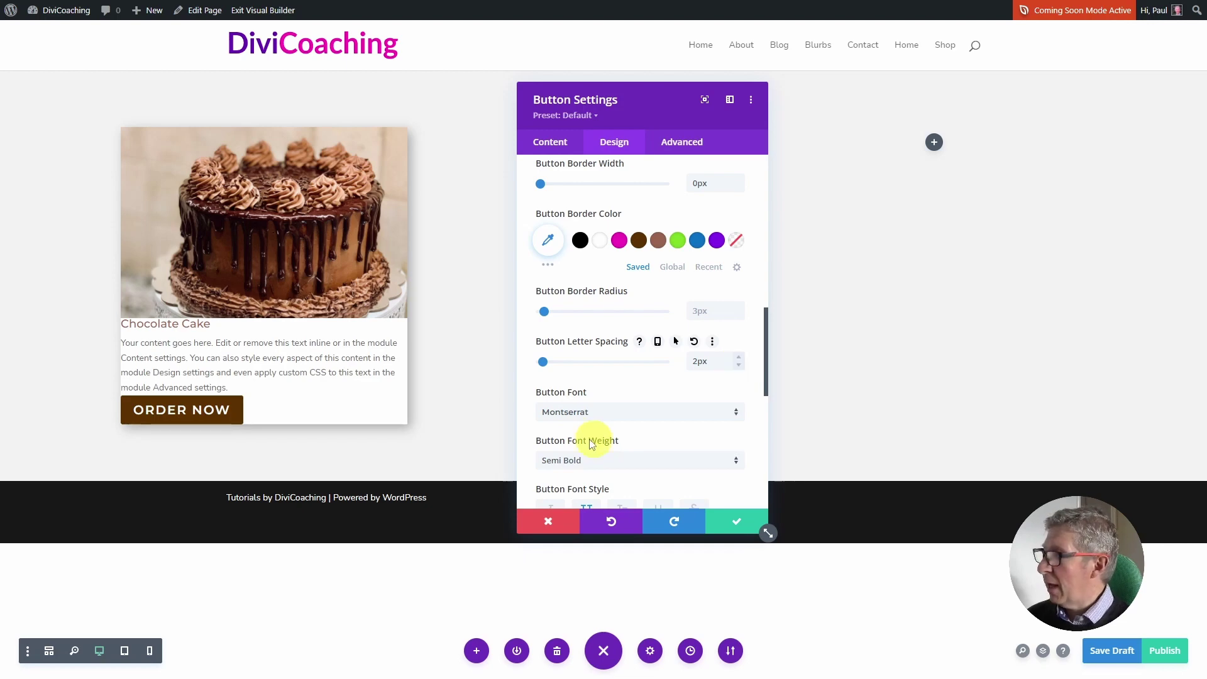
Step: Set the Order Now button's padding to 0.5em top and bottom and 1em left and right, and save the module
scroll(623, 430, "down", 1)
scroll(622, 427, "down", 7)
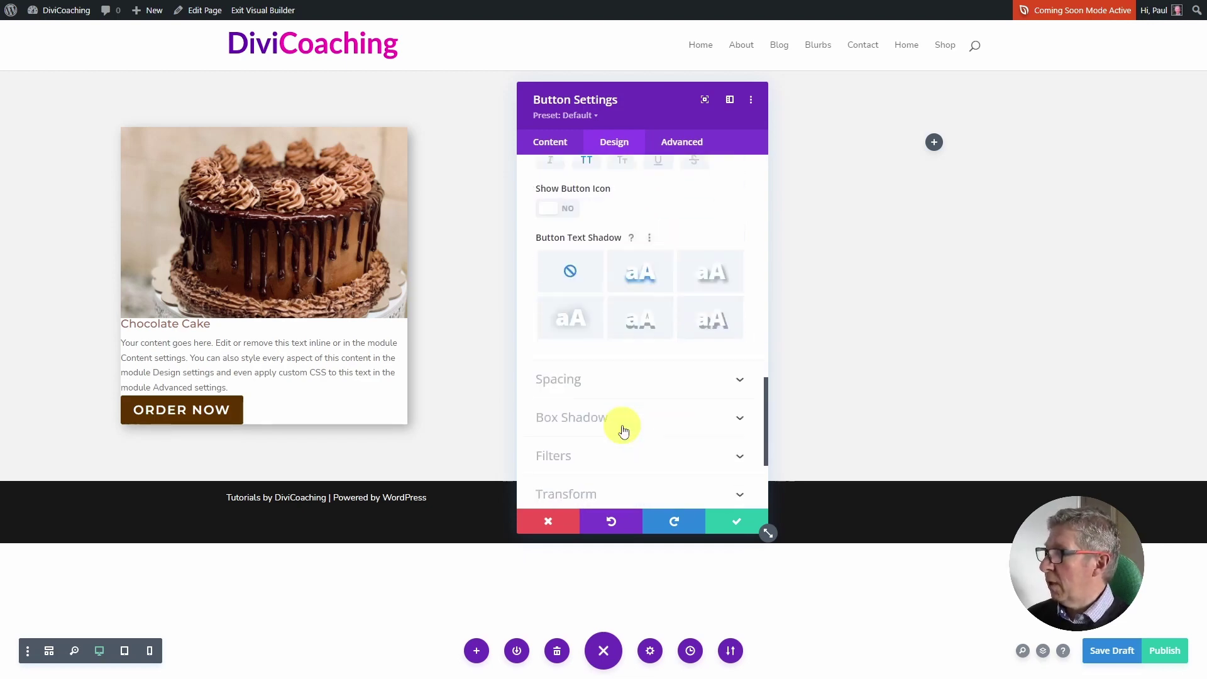
left_click(558, 280)
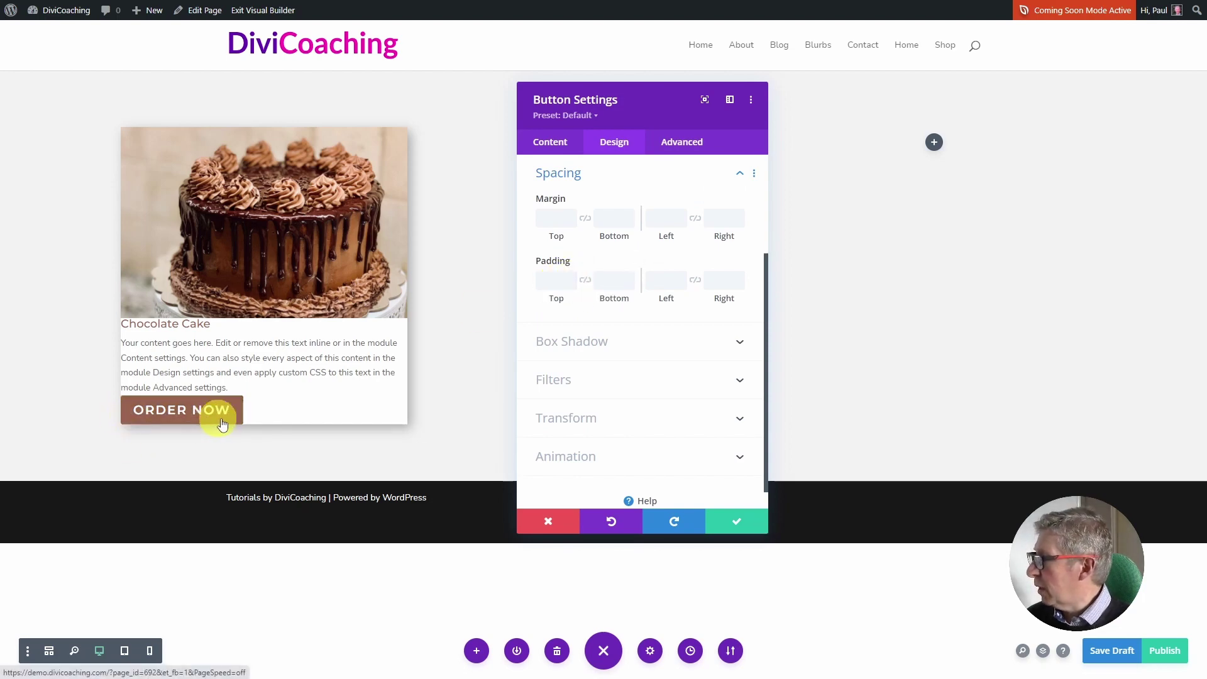
left_click(555, 283)
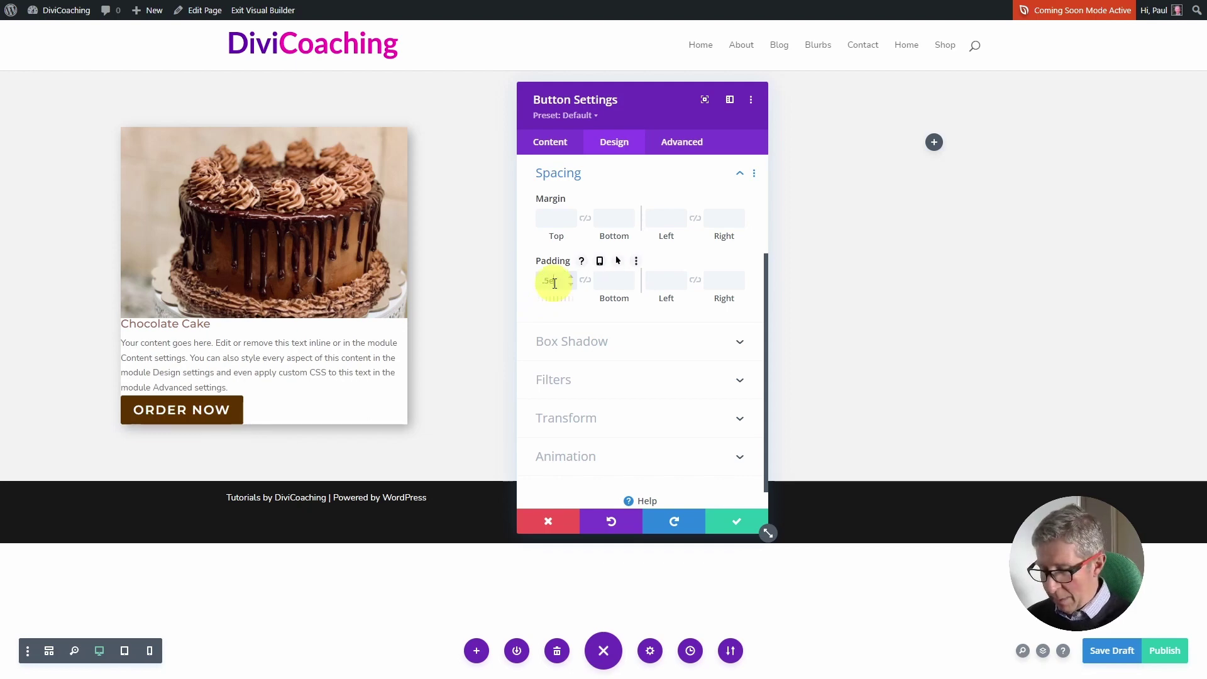
type("0.5em")
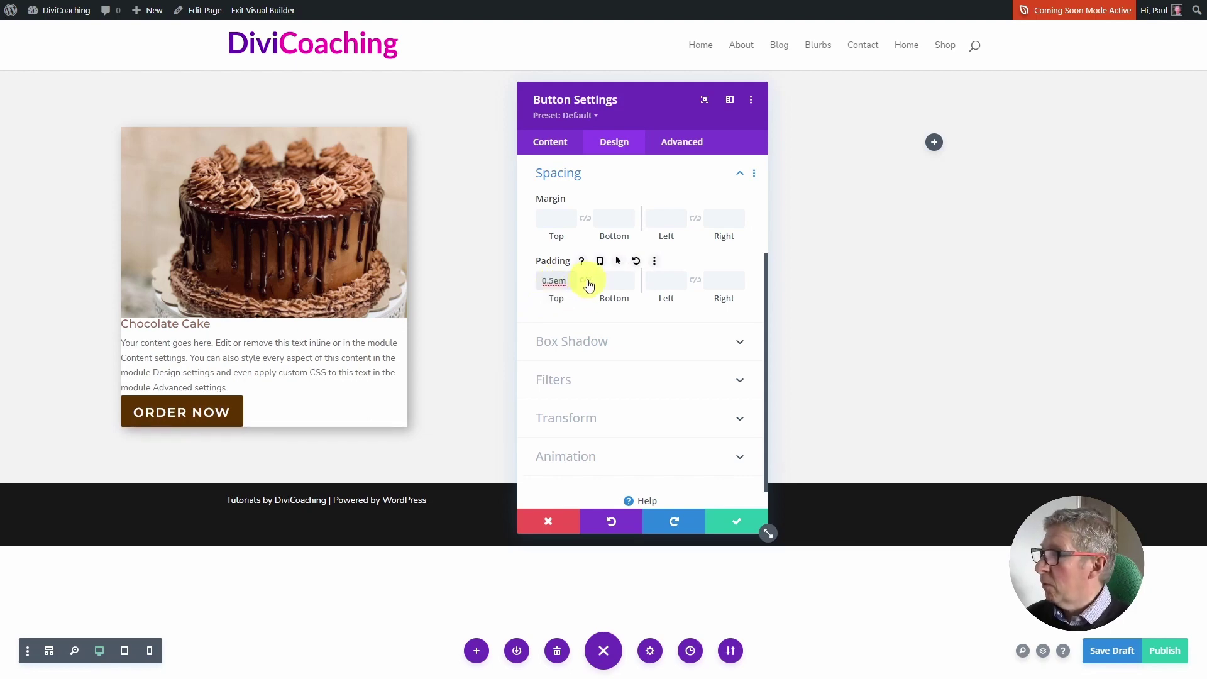
left_click(586, 281)
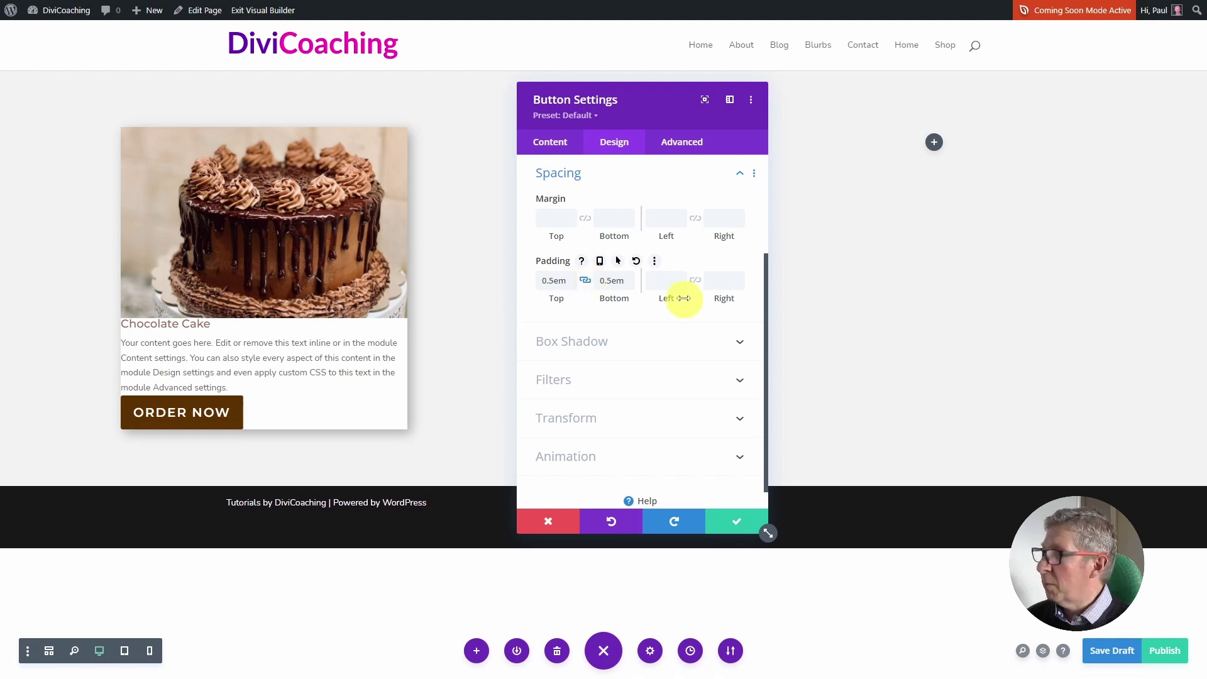
left_click(662, 281)
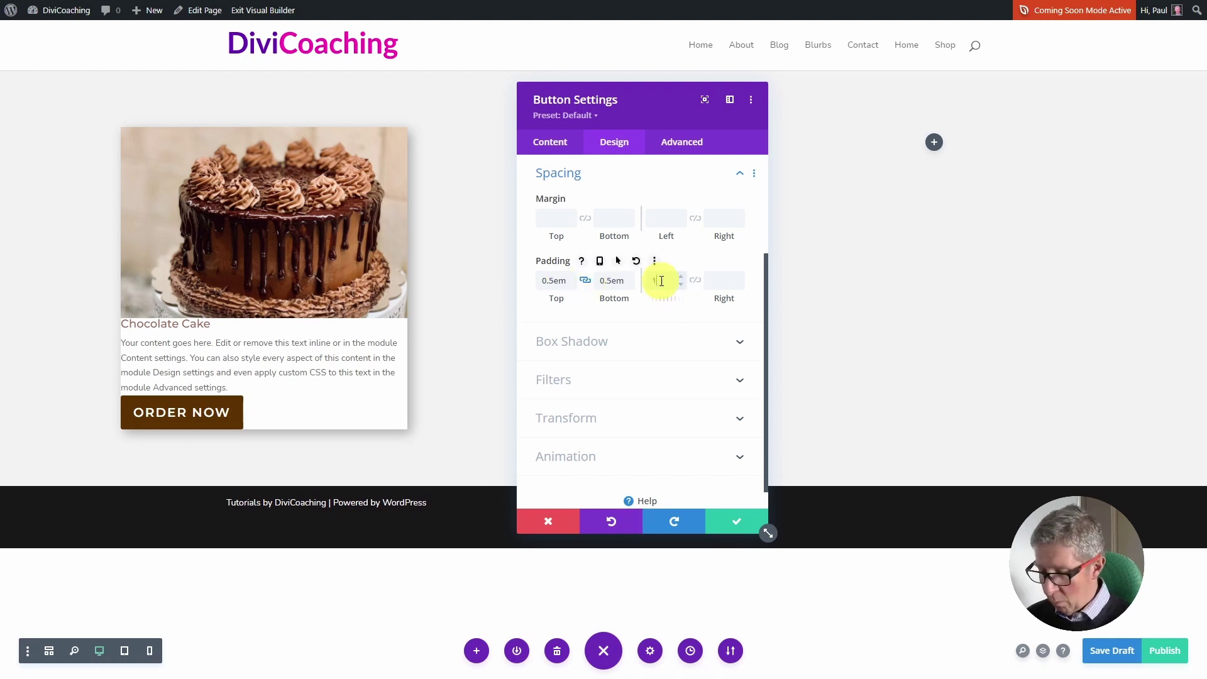
type("1em")
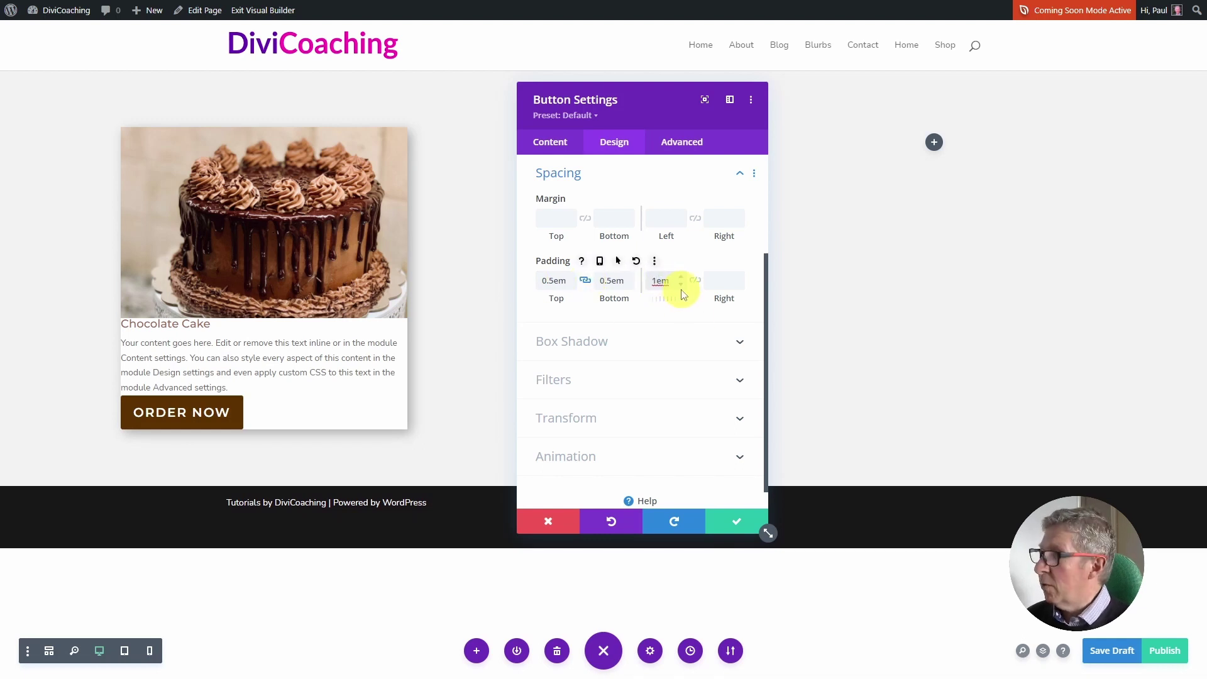
left_click(695, 281)
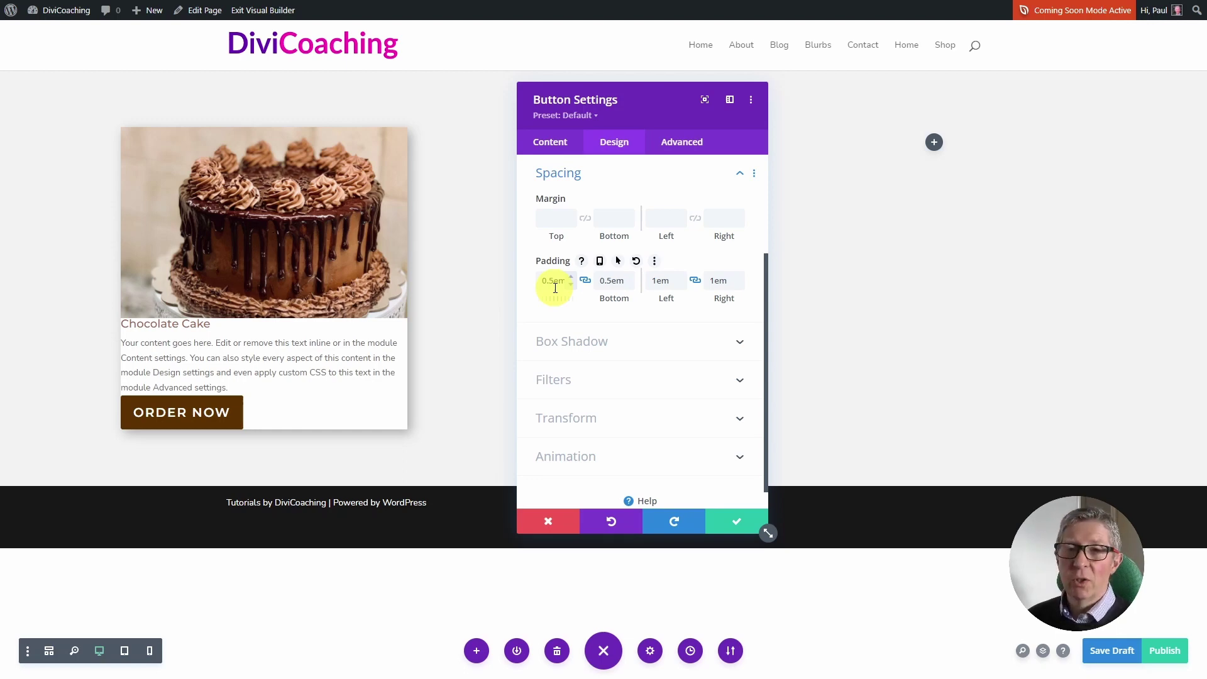
left_click(736, 520)
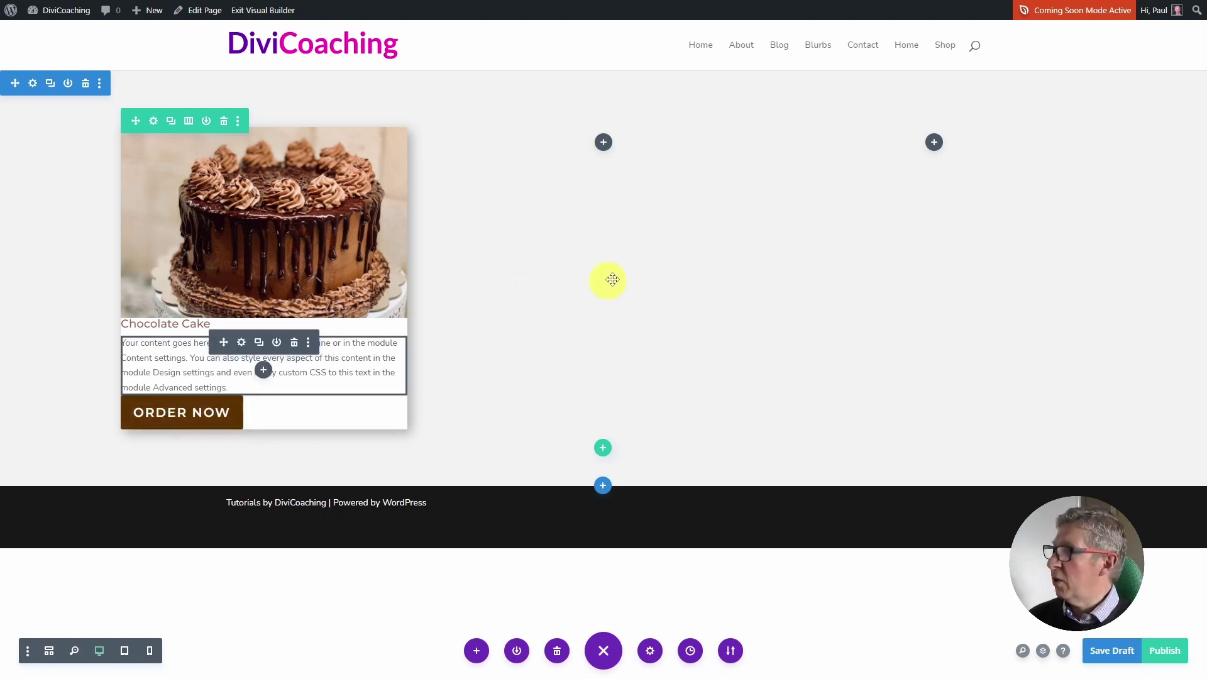
Step: Add the main-element custom CSS "display:flex; flex-direction:column;" to the row's first column and save the settings
left_click(153, 124)
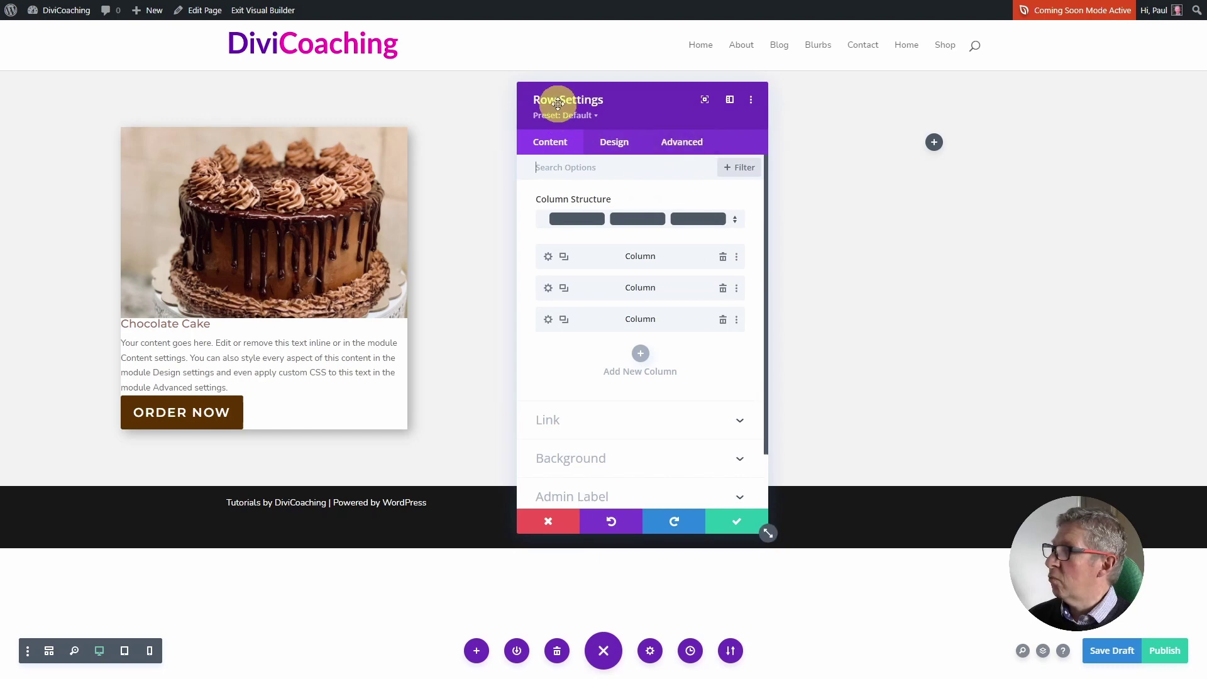
left_click(548, 258)
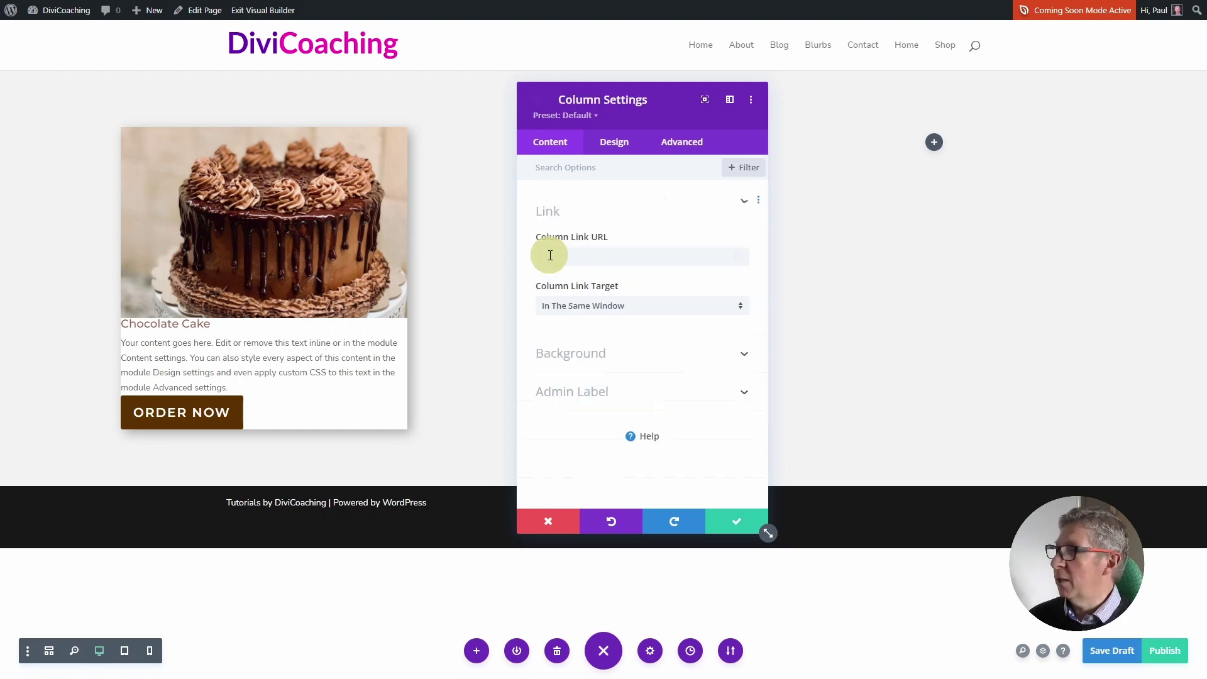
left_click(689, 146)
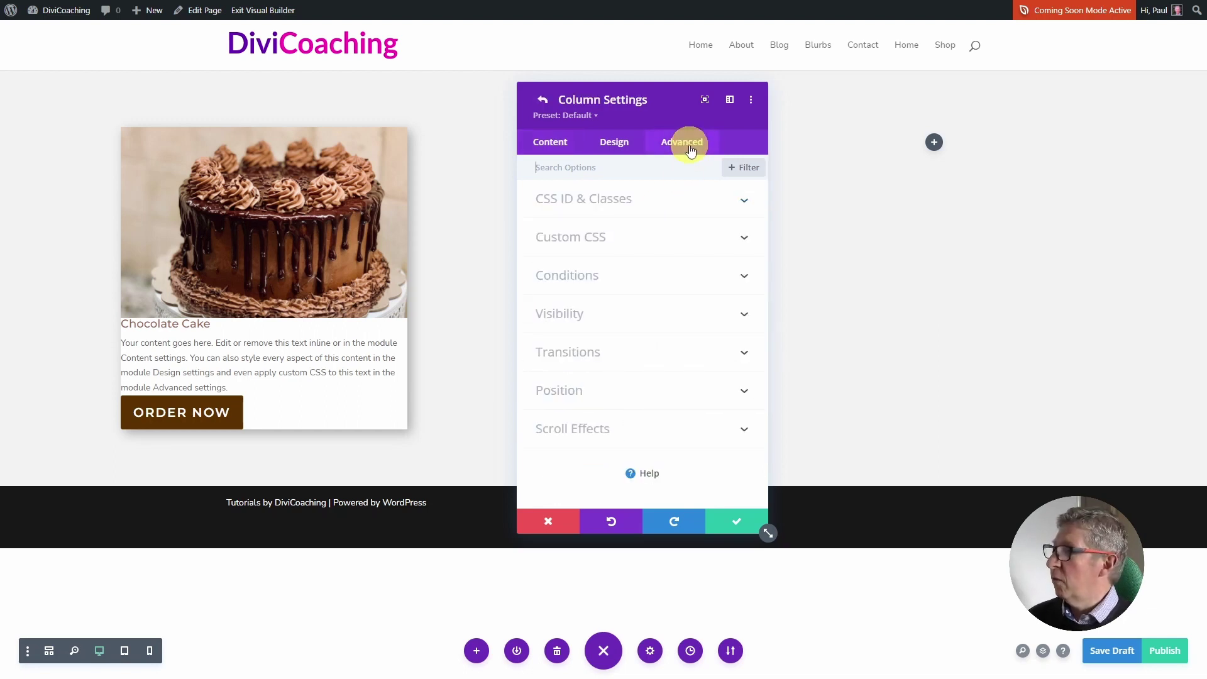
left_click(576, 235)
left_click(563, 326)
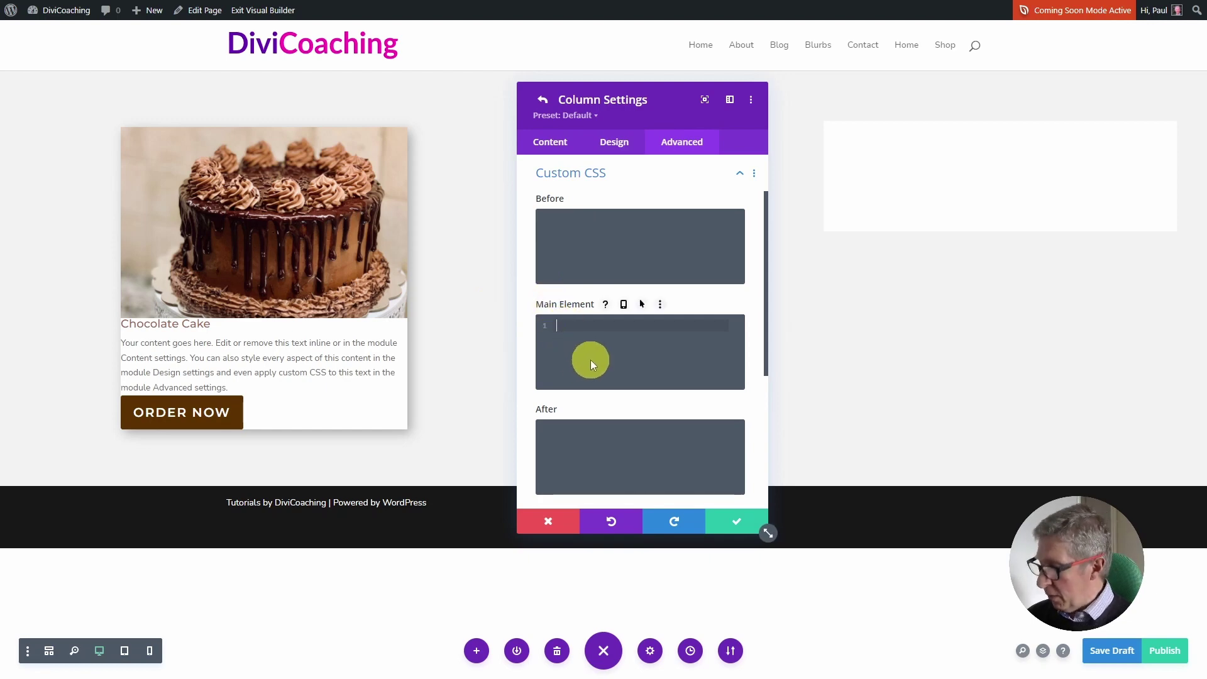
type("display:flex; flex-direction:column;")
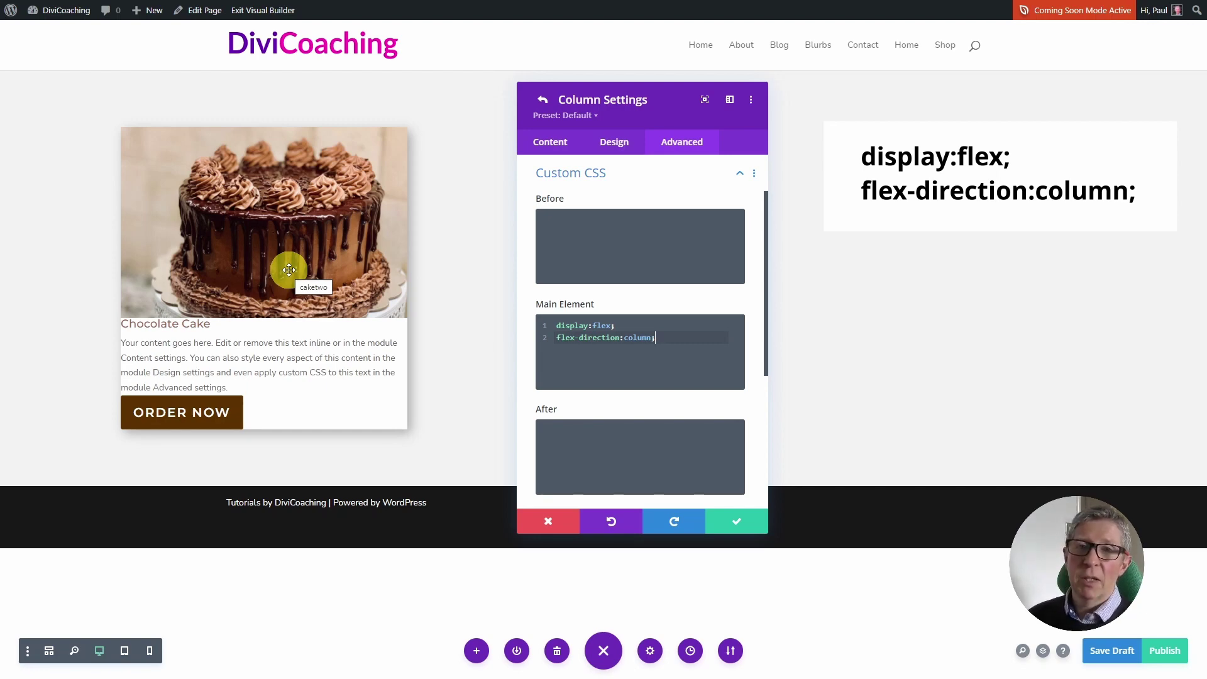
left_click(738, 521)
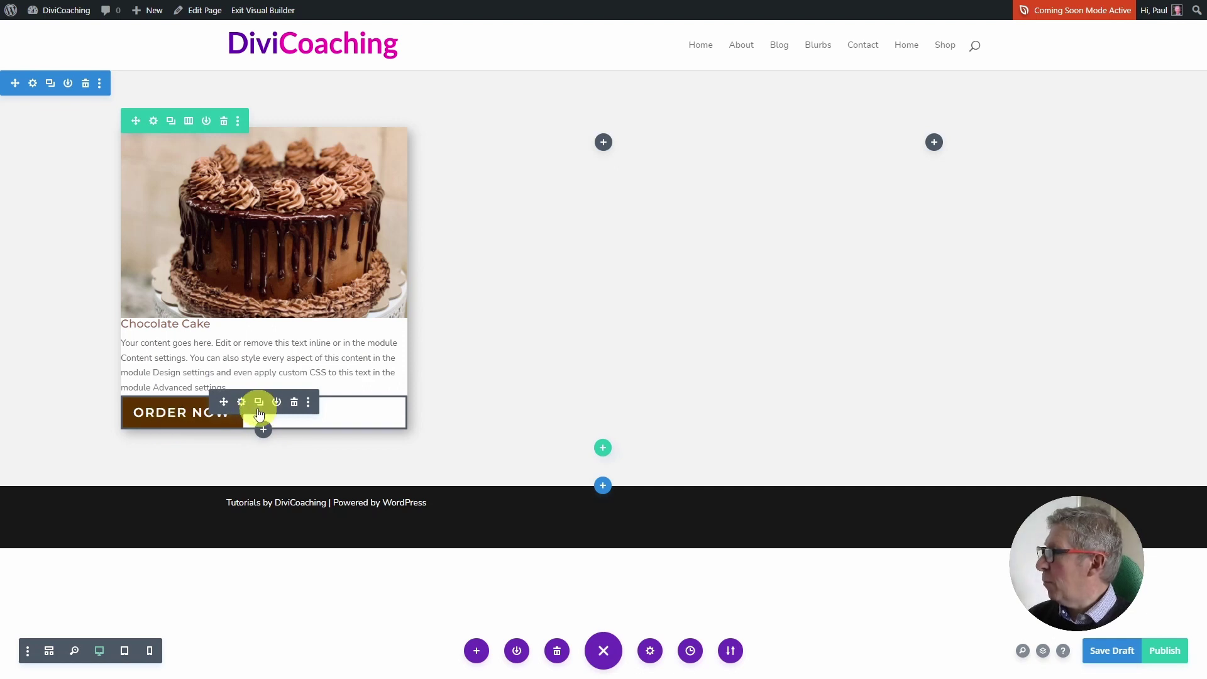
Step: Set the Order Now button's top margin to auto and save the module
left_click(241, 402)
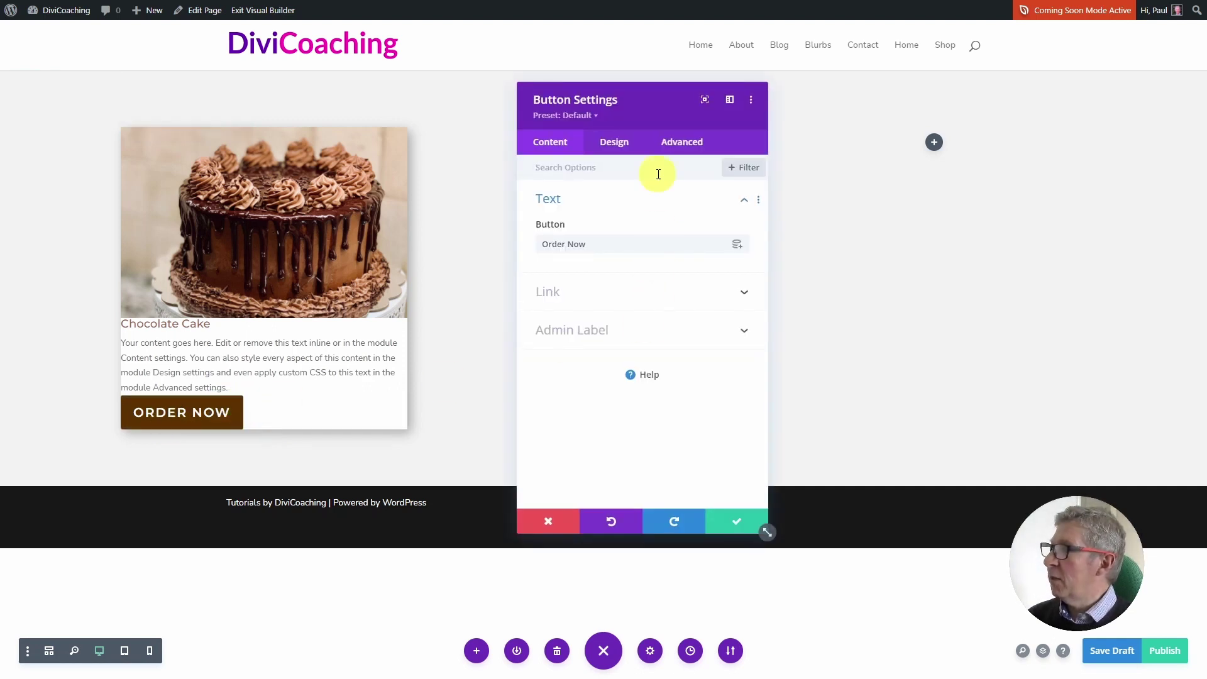
left_click(615, 146)
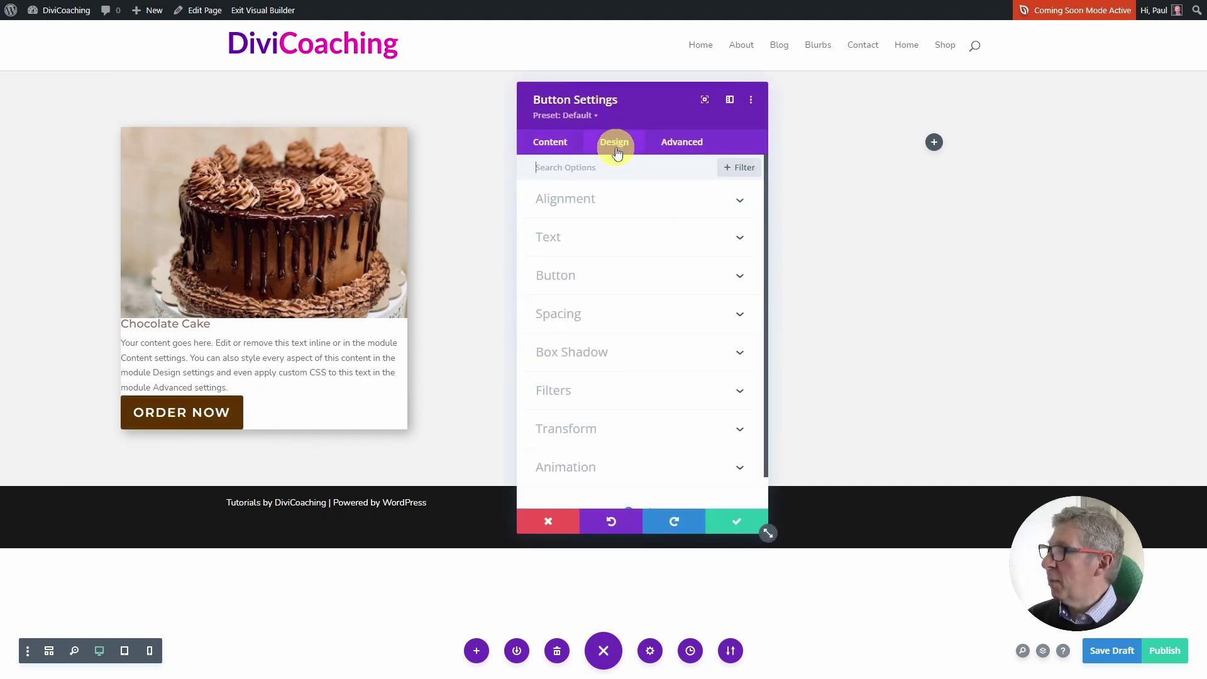
left_click(566, 315)
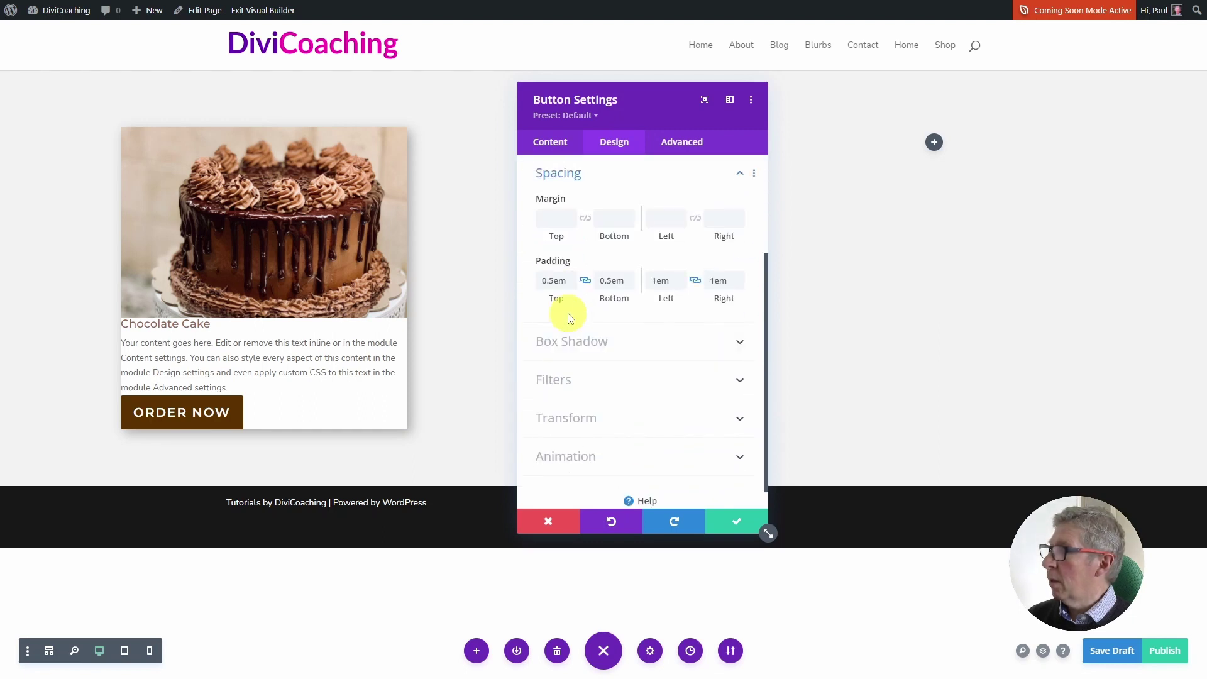
left_click(550, 219)
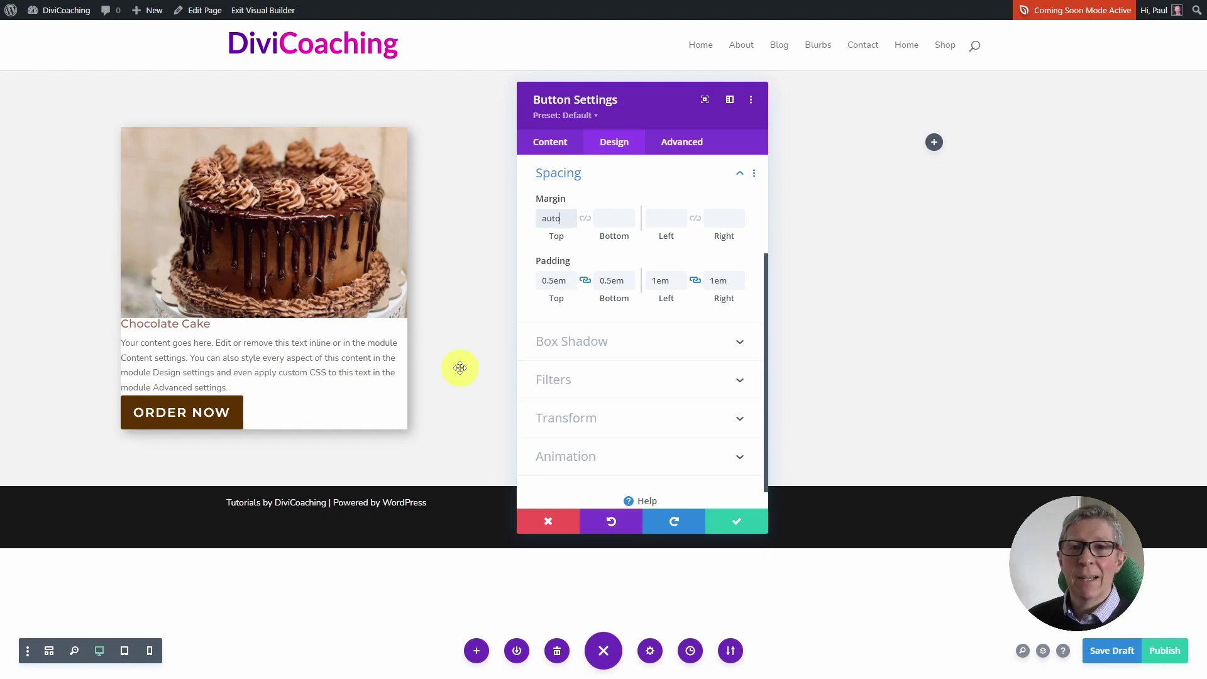
left_click(738, 530)
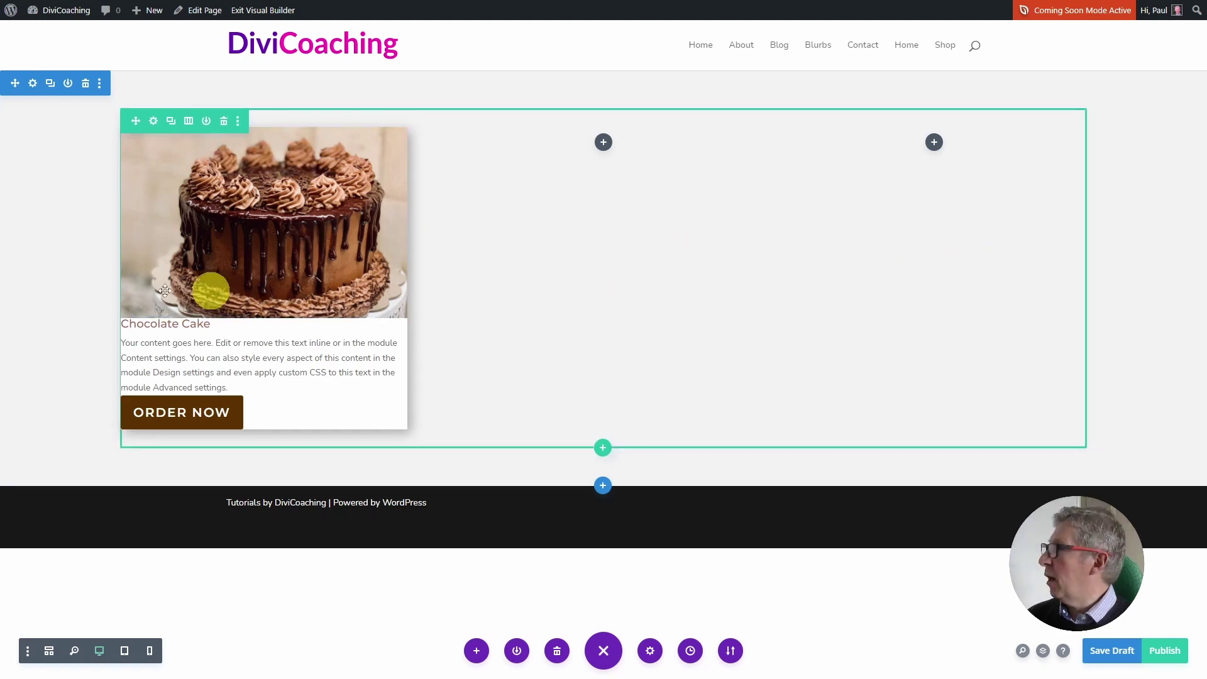
Step: Delete the row's two empty columns and duplicate the cake card column twice to make three cards
left_click(153, 122)
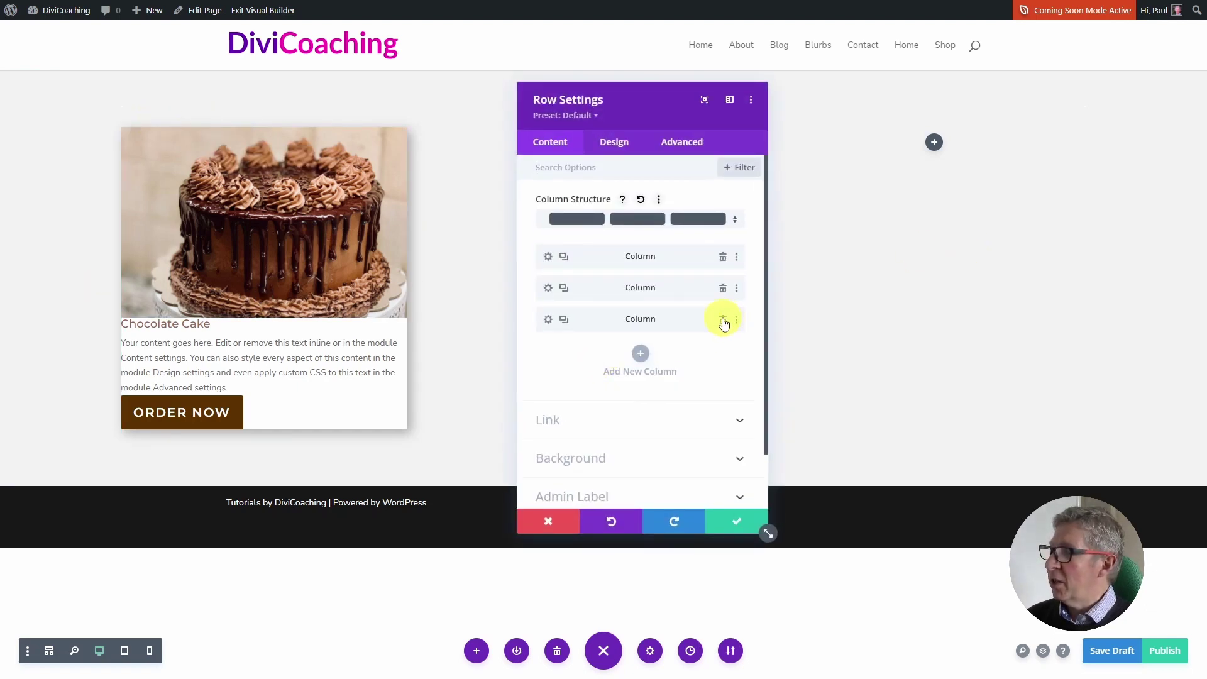
left_click(723, 321)
left_click(722, 289)
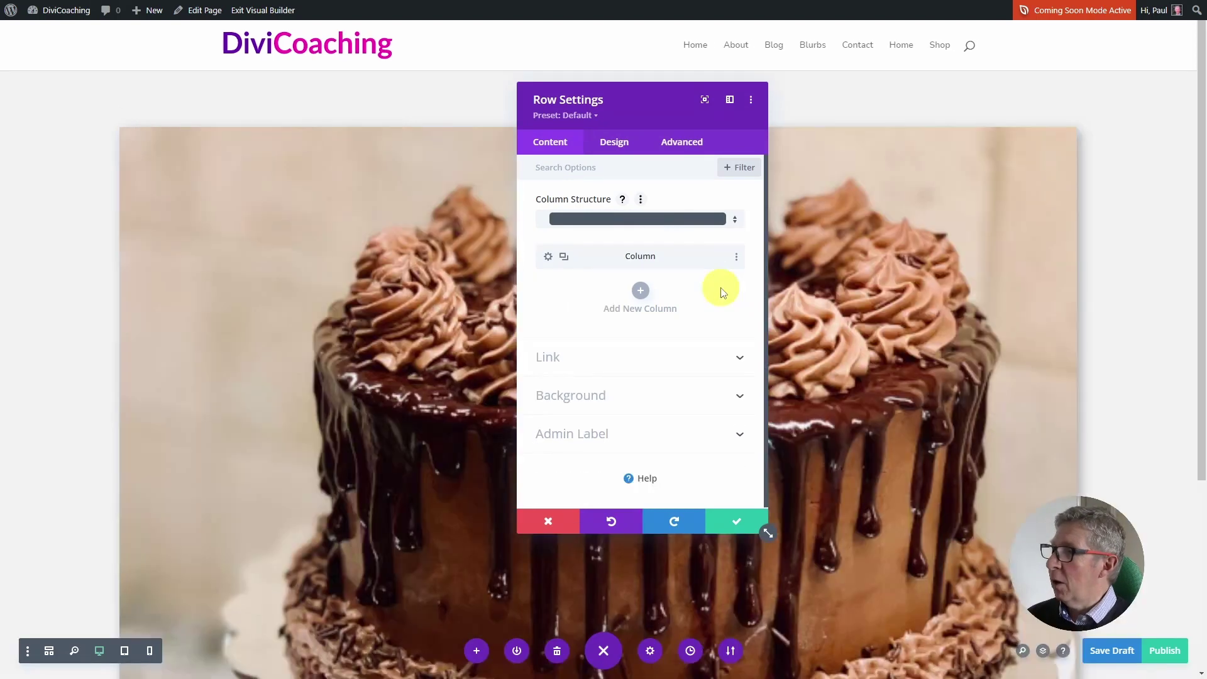
left_click(564, 258)
left_click(565, 258)
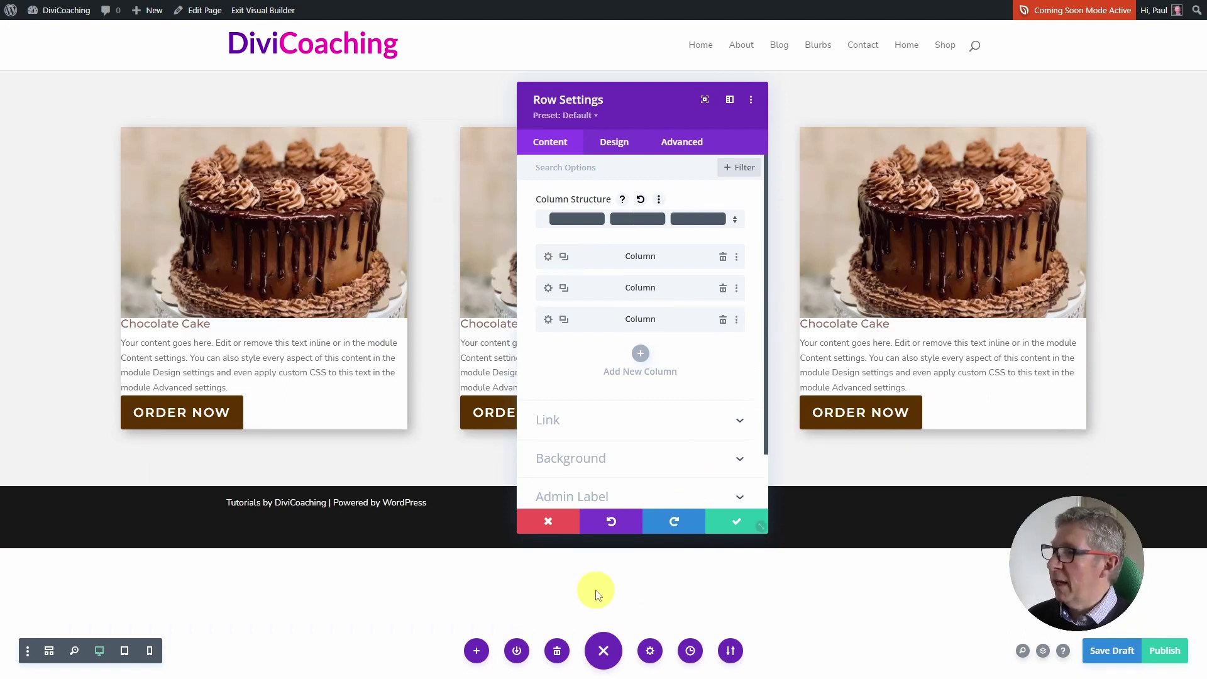
Step: Save the row settings, then replace the second card's image with cakeone.jpg from the media library and save the module
left_click(734, 521)
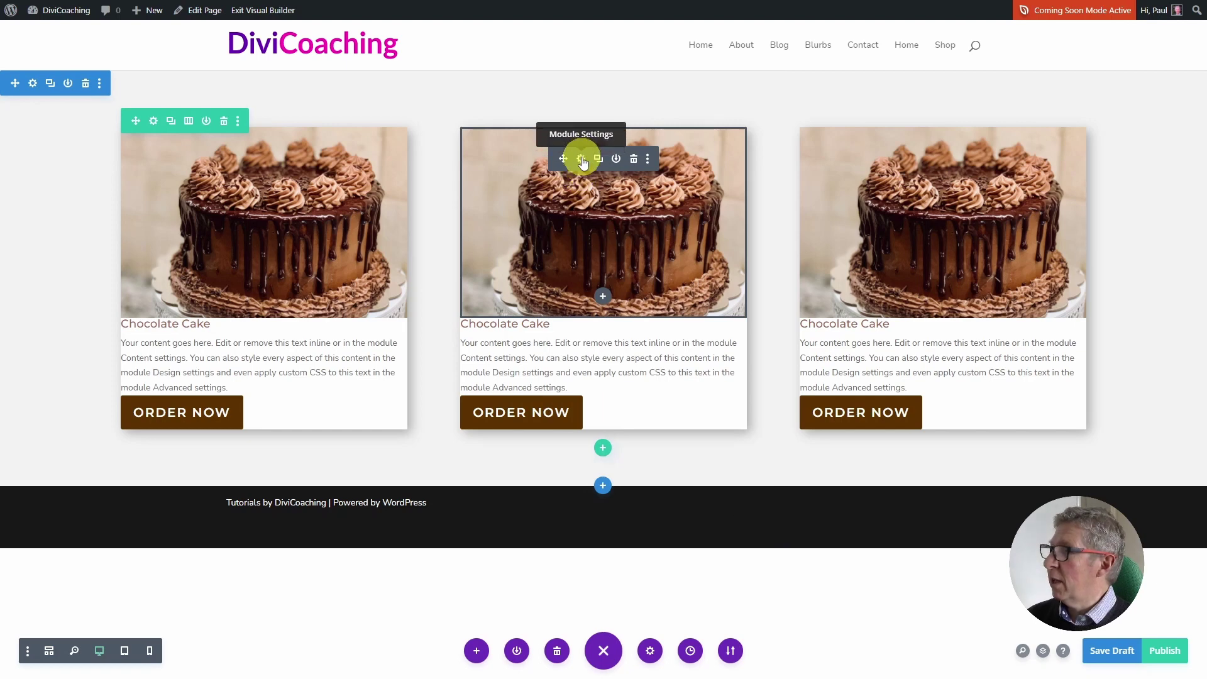
left_click(581, 160)
left_click(656, 291)
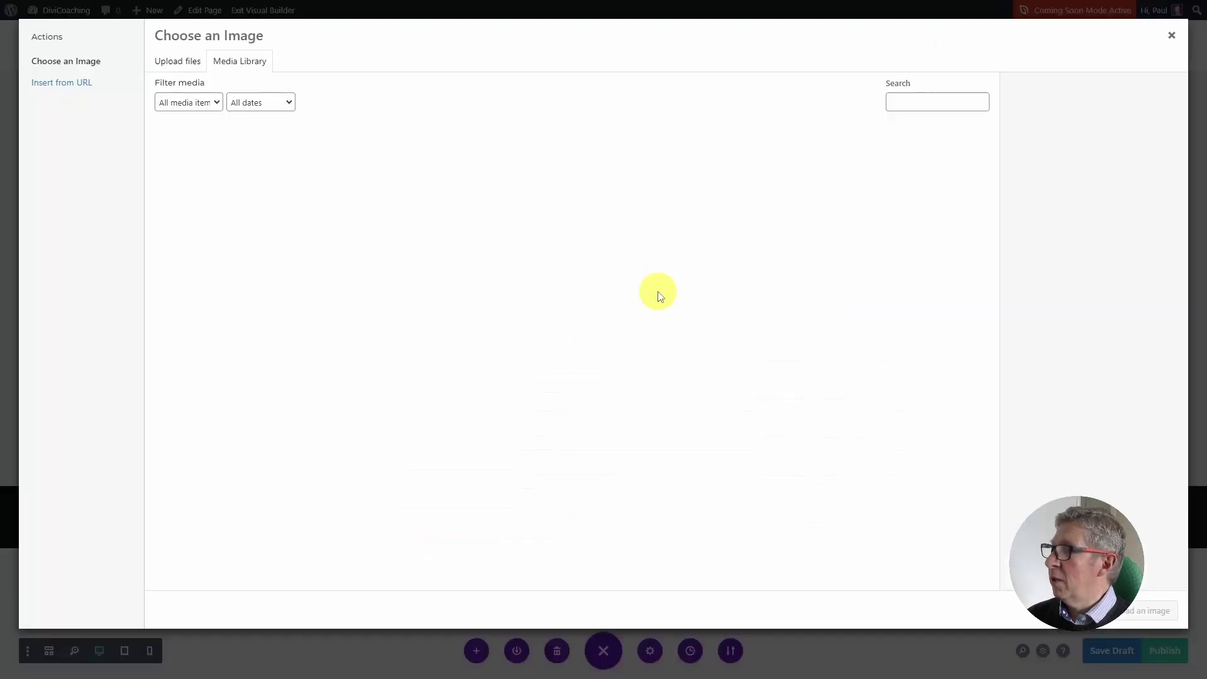
left_click(198, 164)
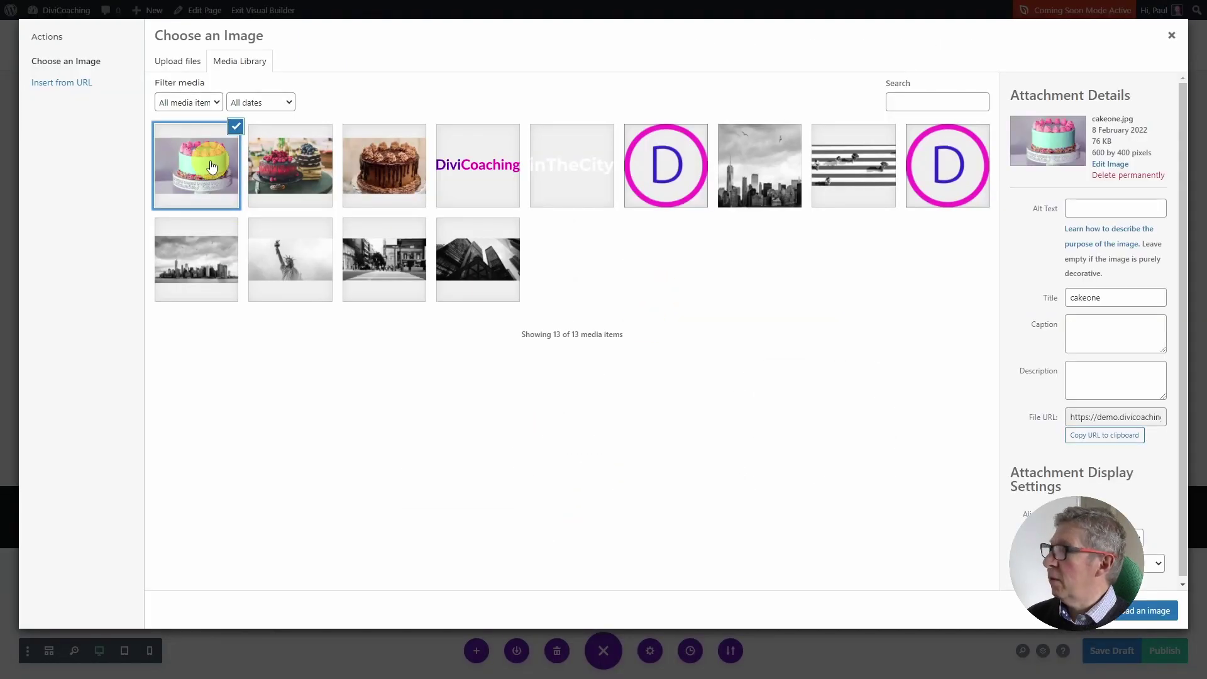
left_click(1130, 613)
left_click(723, 527)
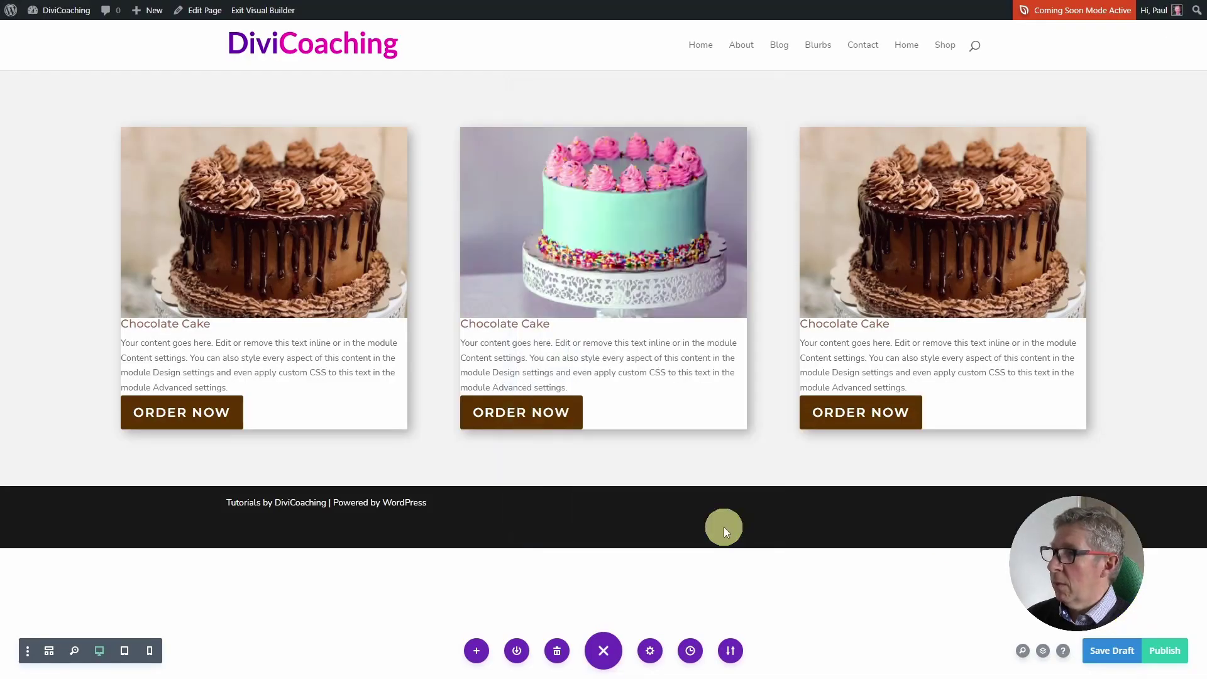
Step: Replace the third card's image with cakethree.jpg from the media library and save the module
mouse_move(897, 256)
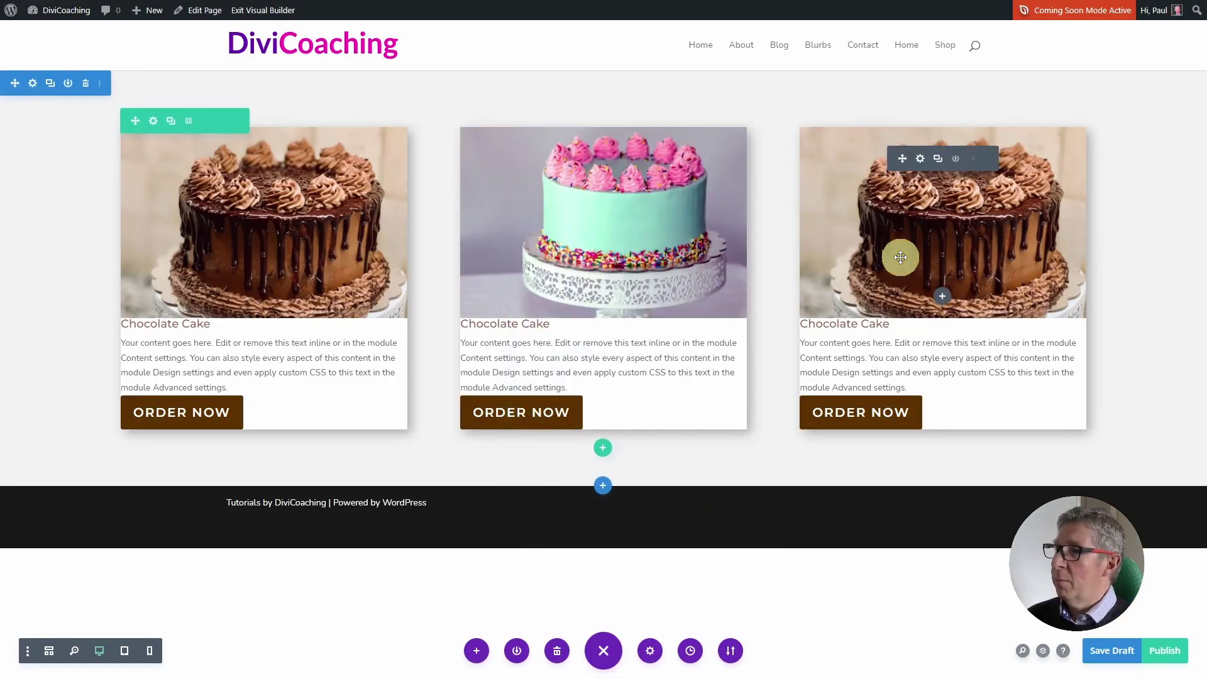
left_click(920, 159)
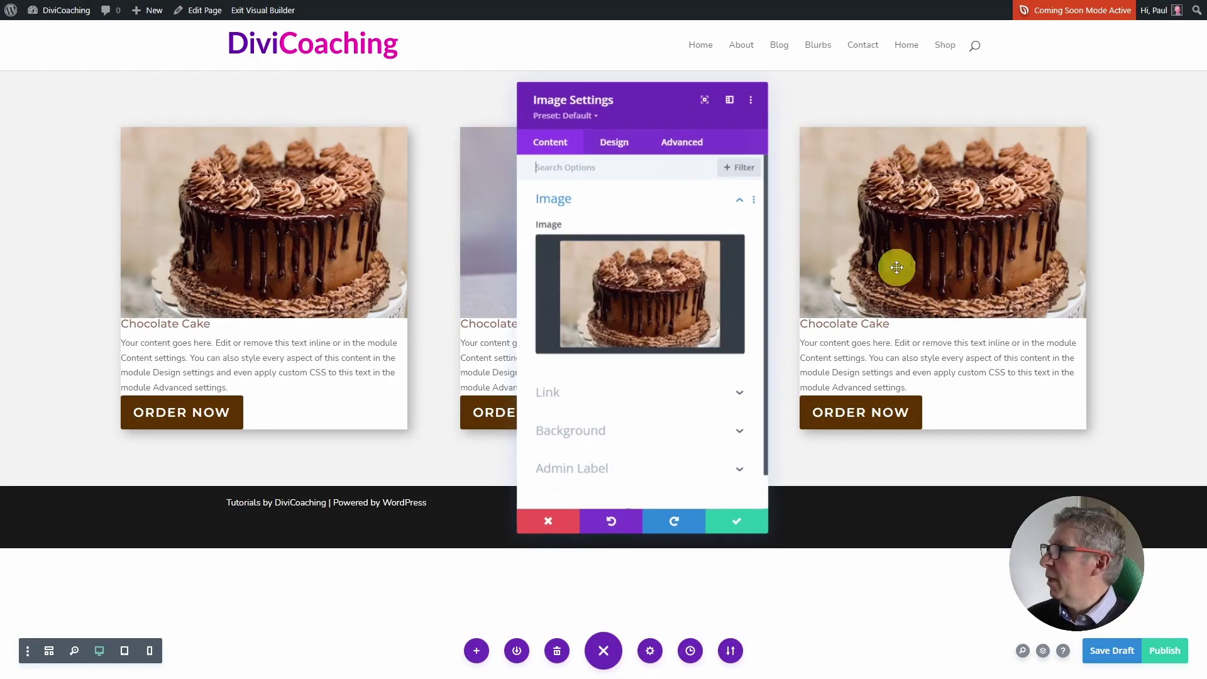
left_click(649, 288)
left_click(270, 183)
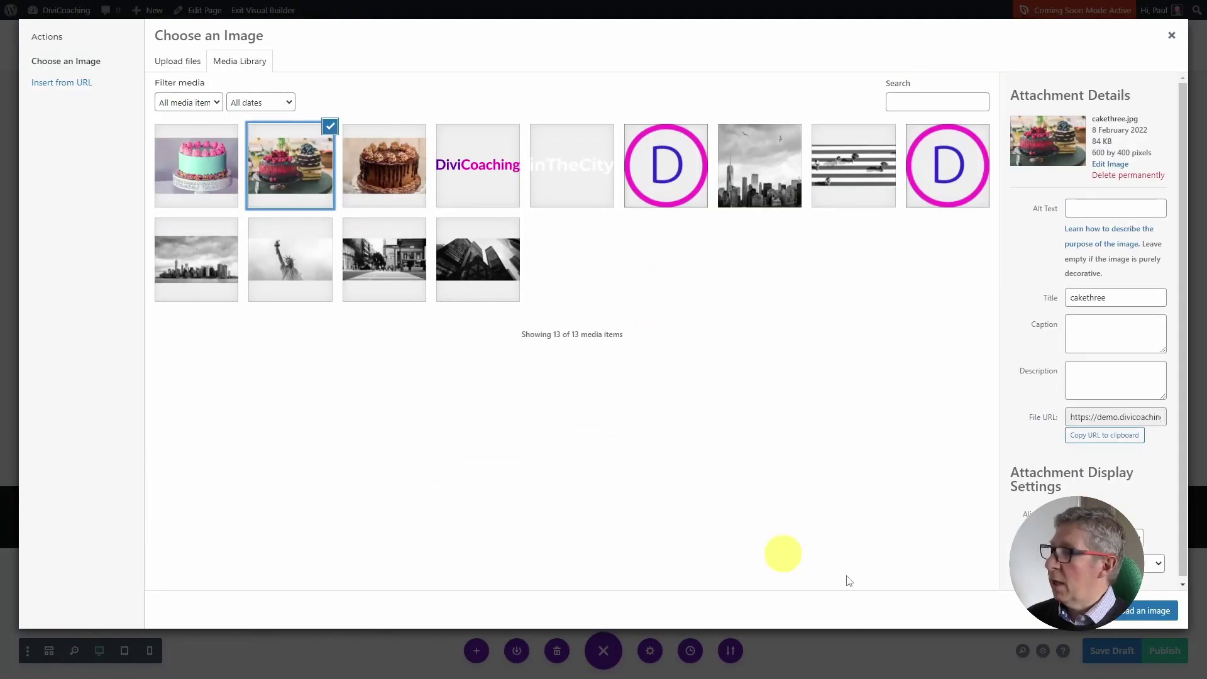
left_click(1149, 610)
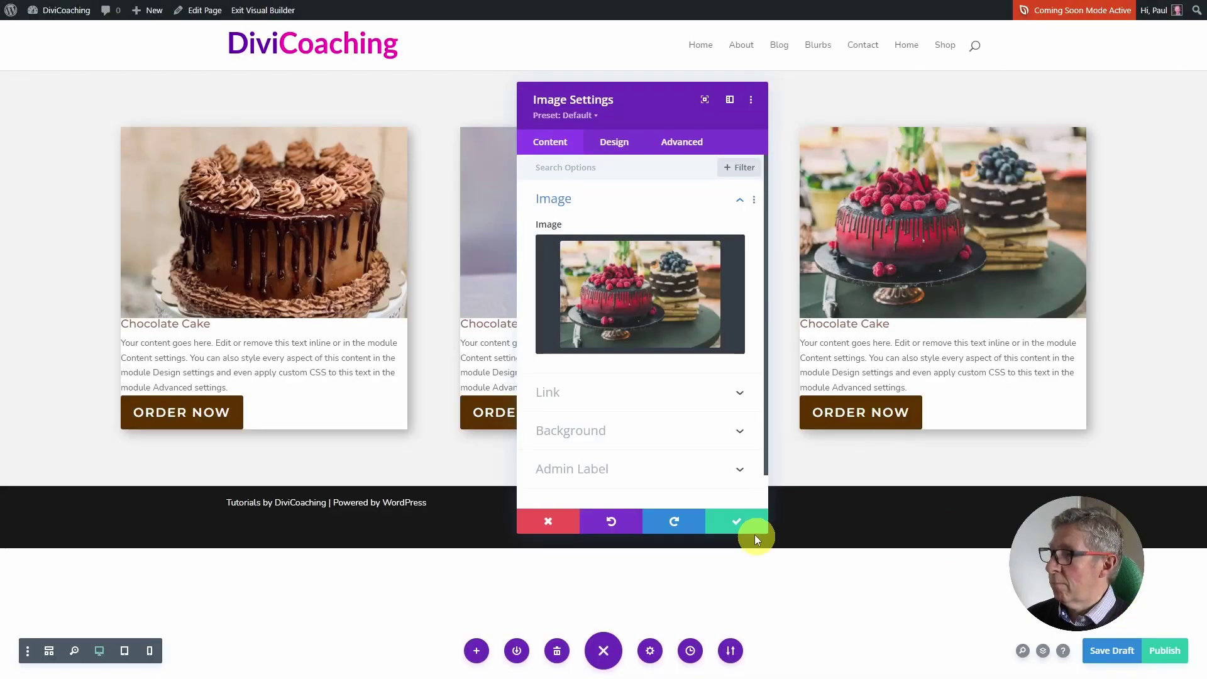
left_click(733, 516)
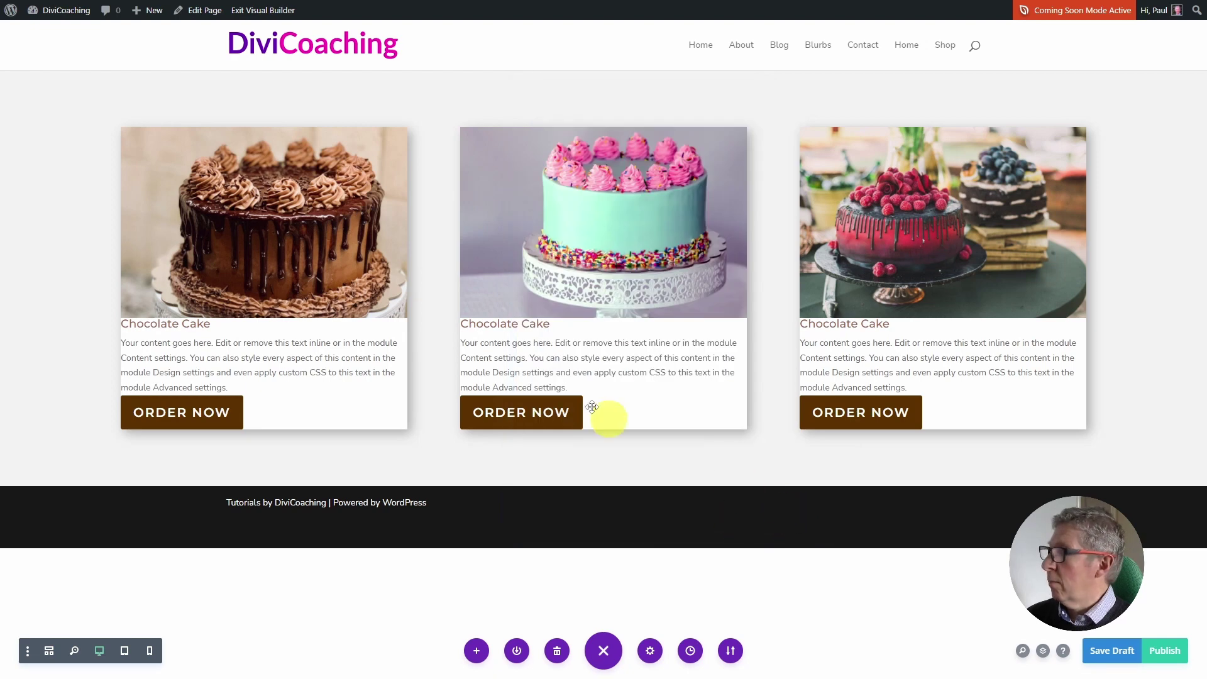
Step: Change the second card's heading to "Fondant Cake" and save the text module
mouse_move(491, 324)
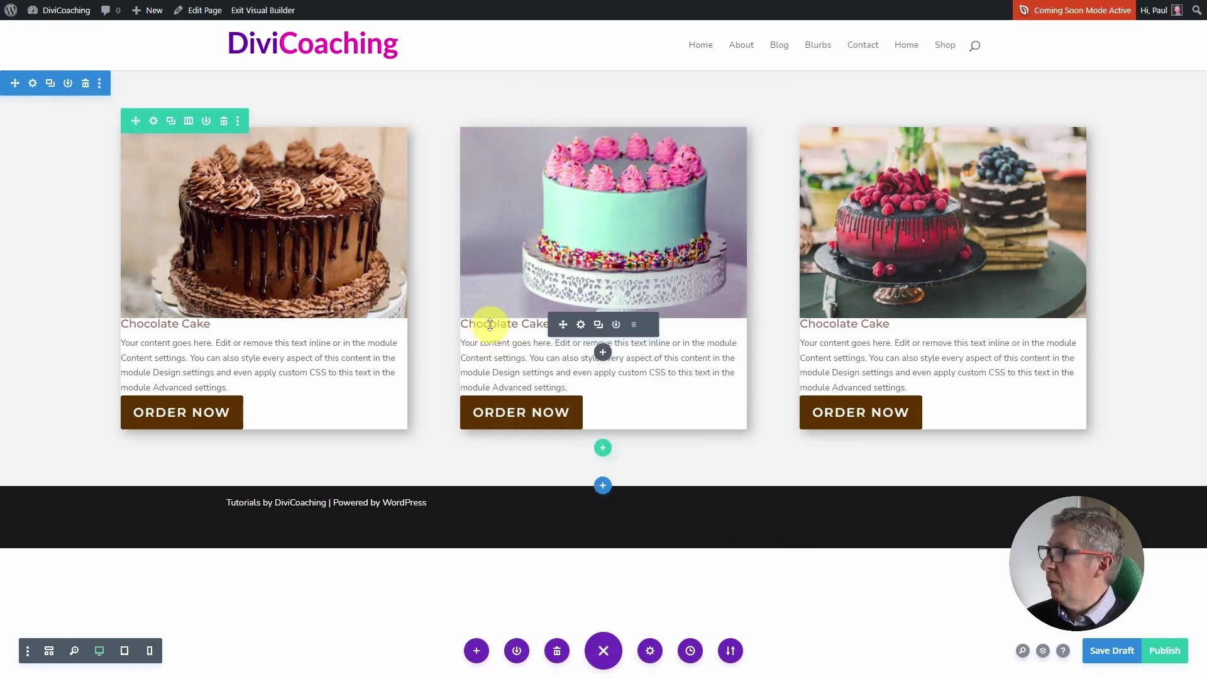
left_click(581, 326)
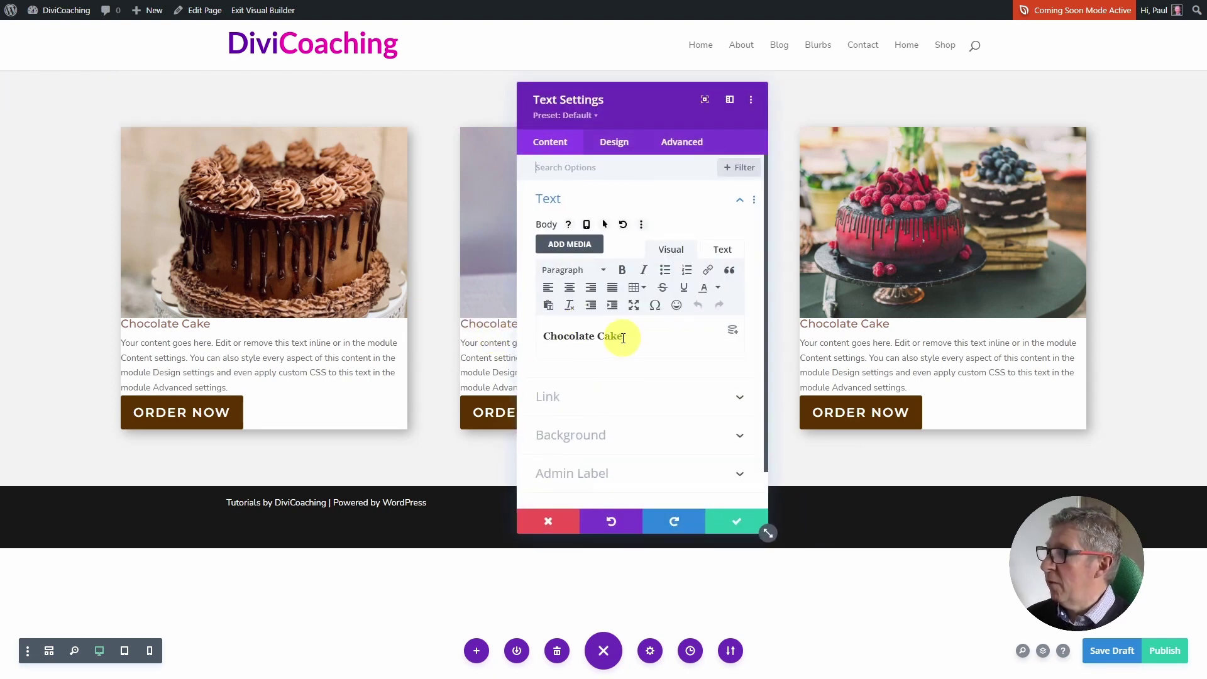
left_click_drag(595, 338, 542, 338)
type("Fondan")
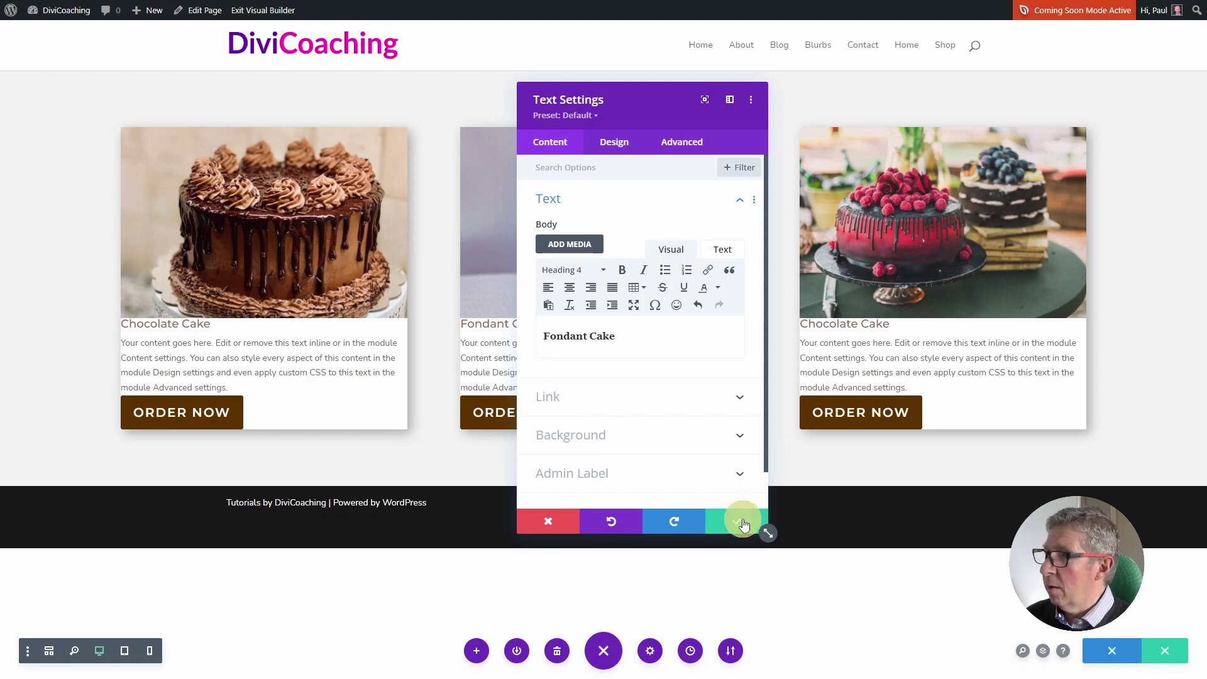
left_click(742, 520)
Step: Change the third card's heading to "Raspberry Cake" and save the text module
mouse_move(841, 325)
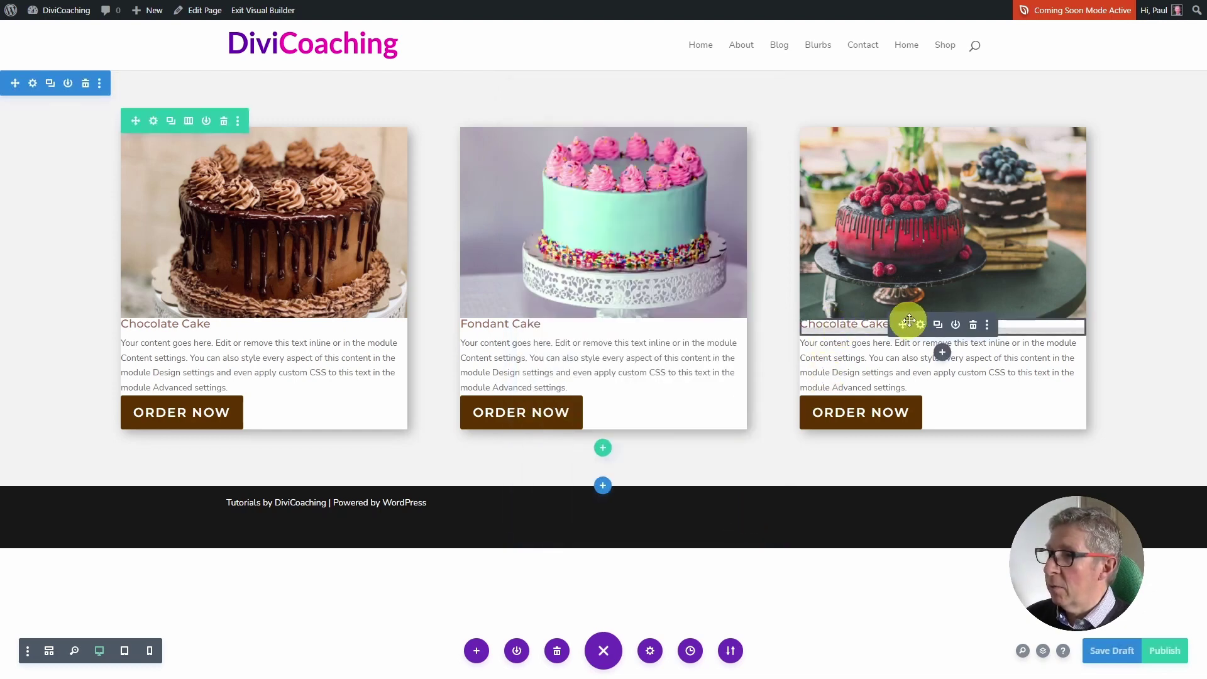
left_click(922, 325)
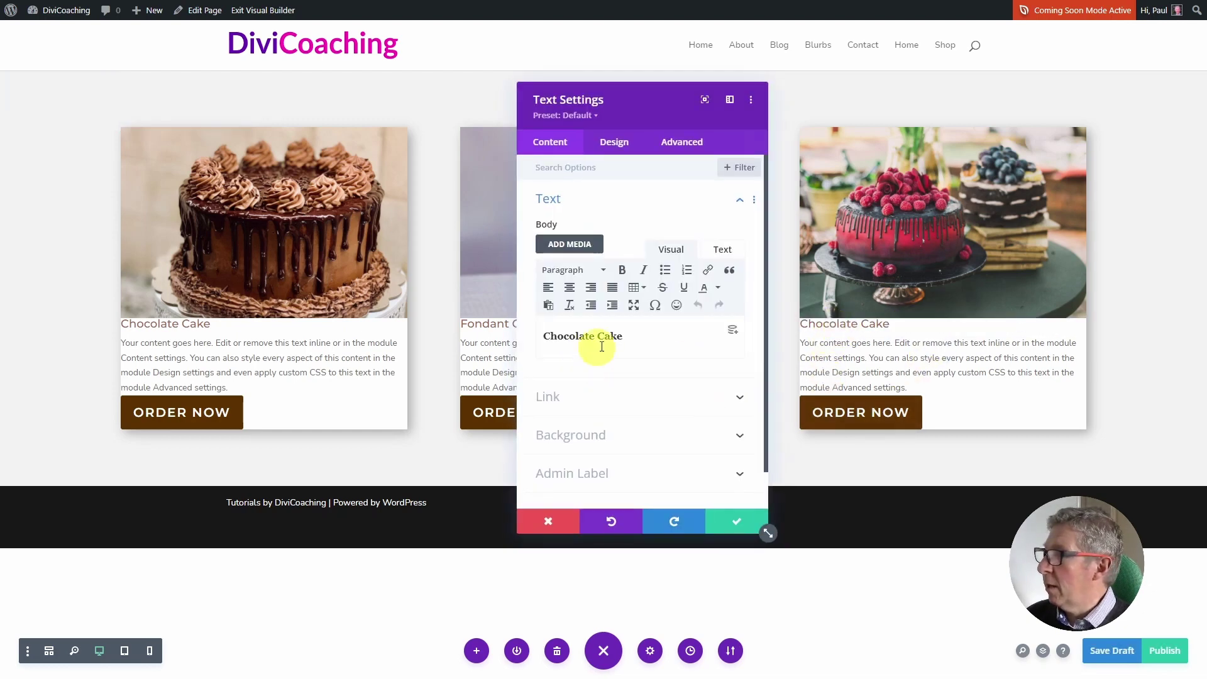
left_click_drag(591, 338, 539, 338)
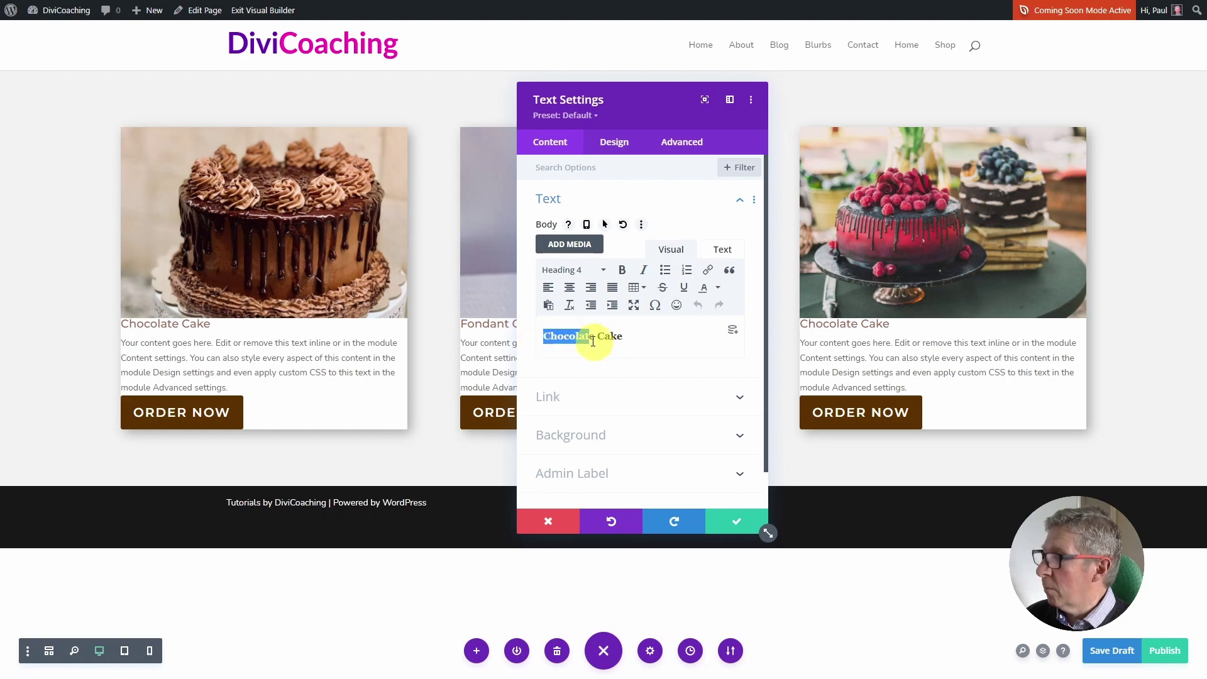
double_click(552, 337)
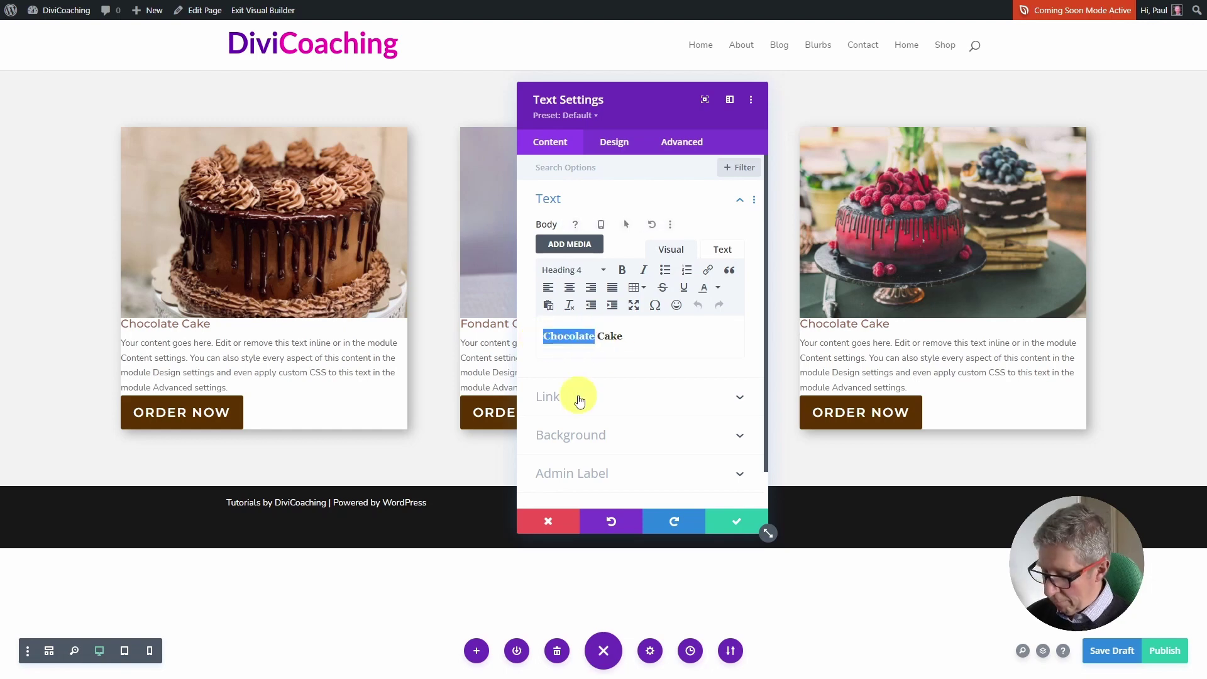
type("Raspberry")
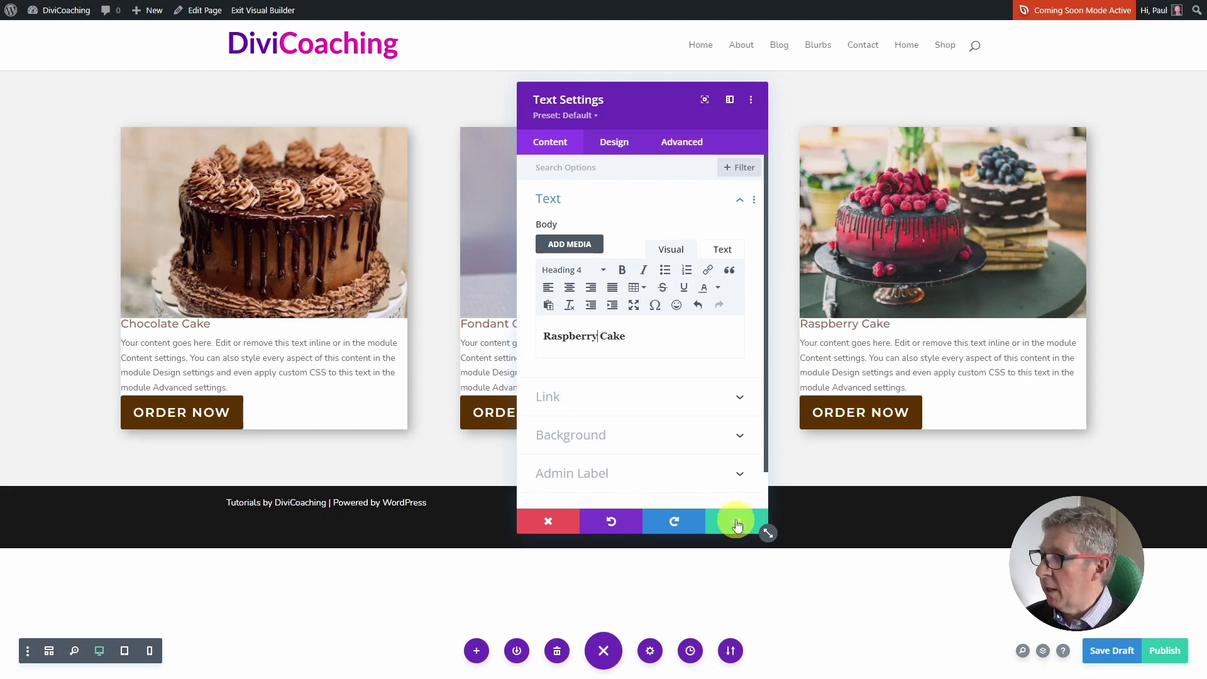
left_click(736, 522)
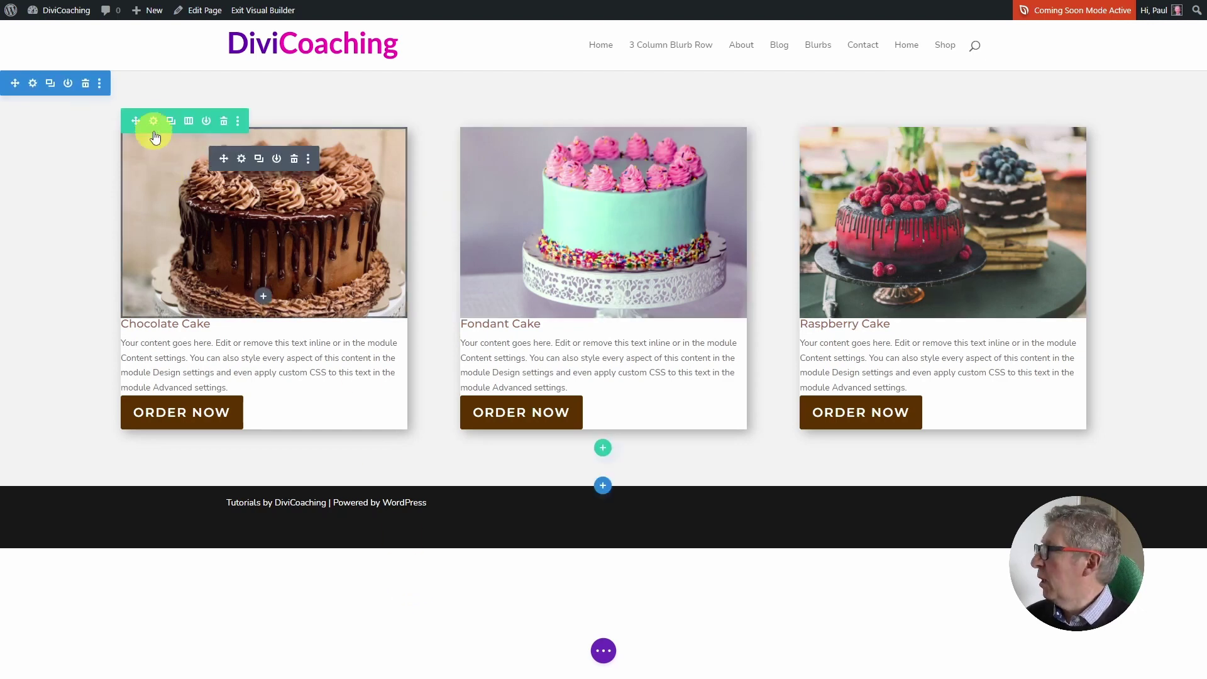
Step: Open the settings of the row containing the three cake cards
left_click(154, 119)
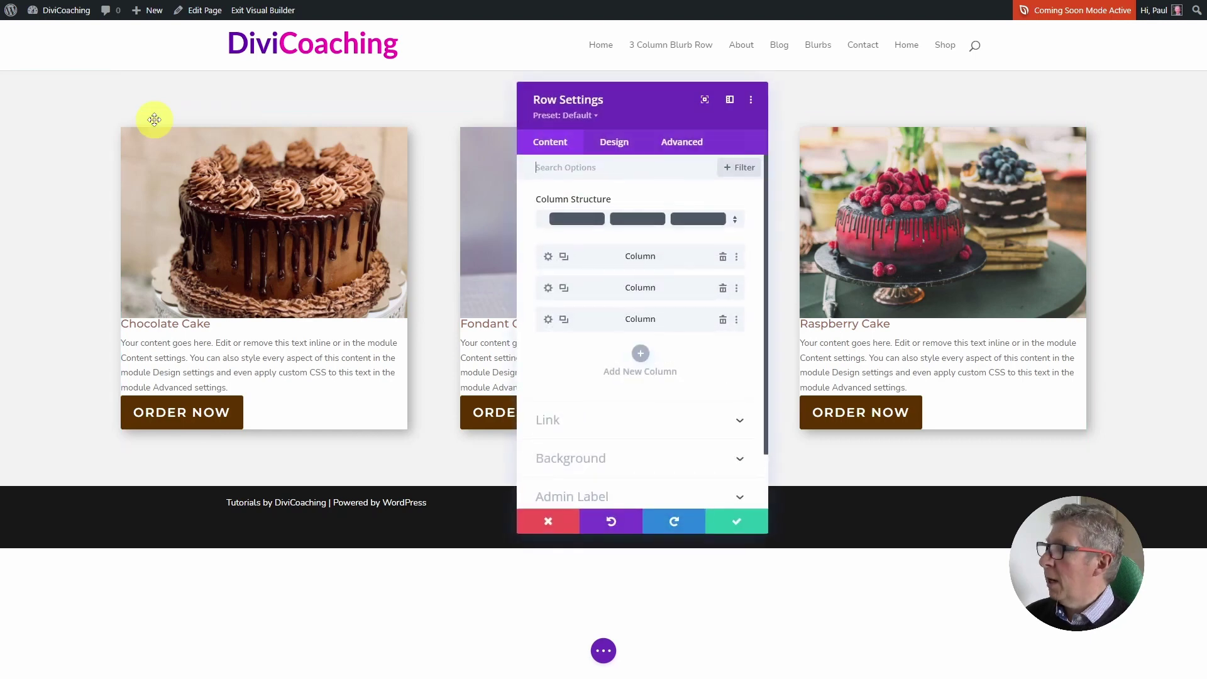